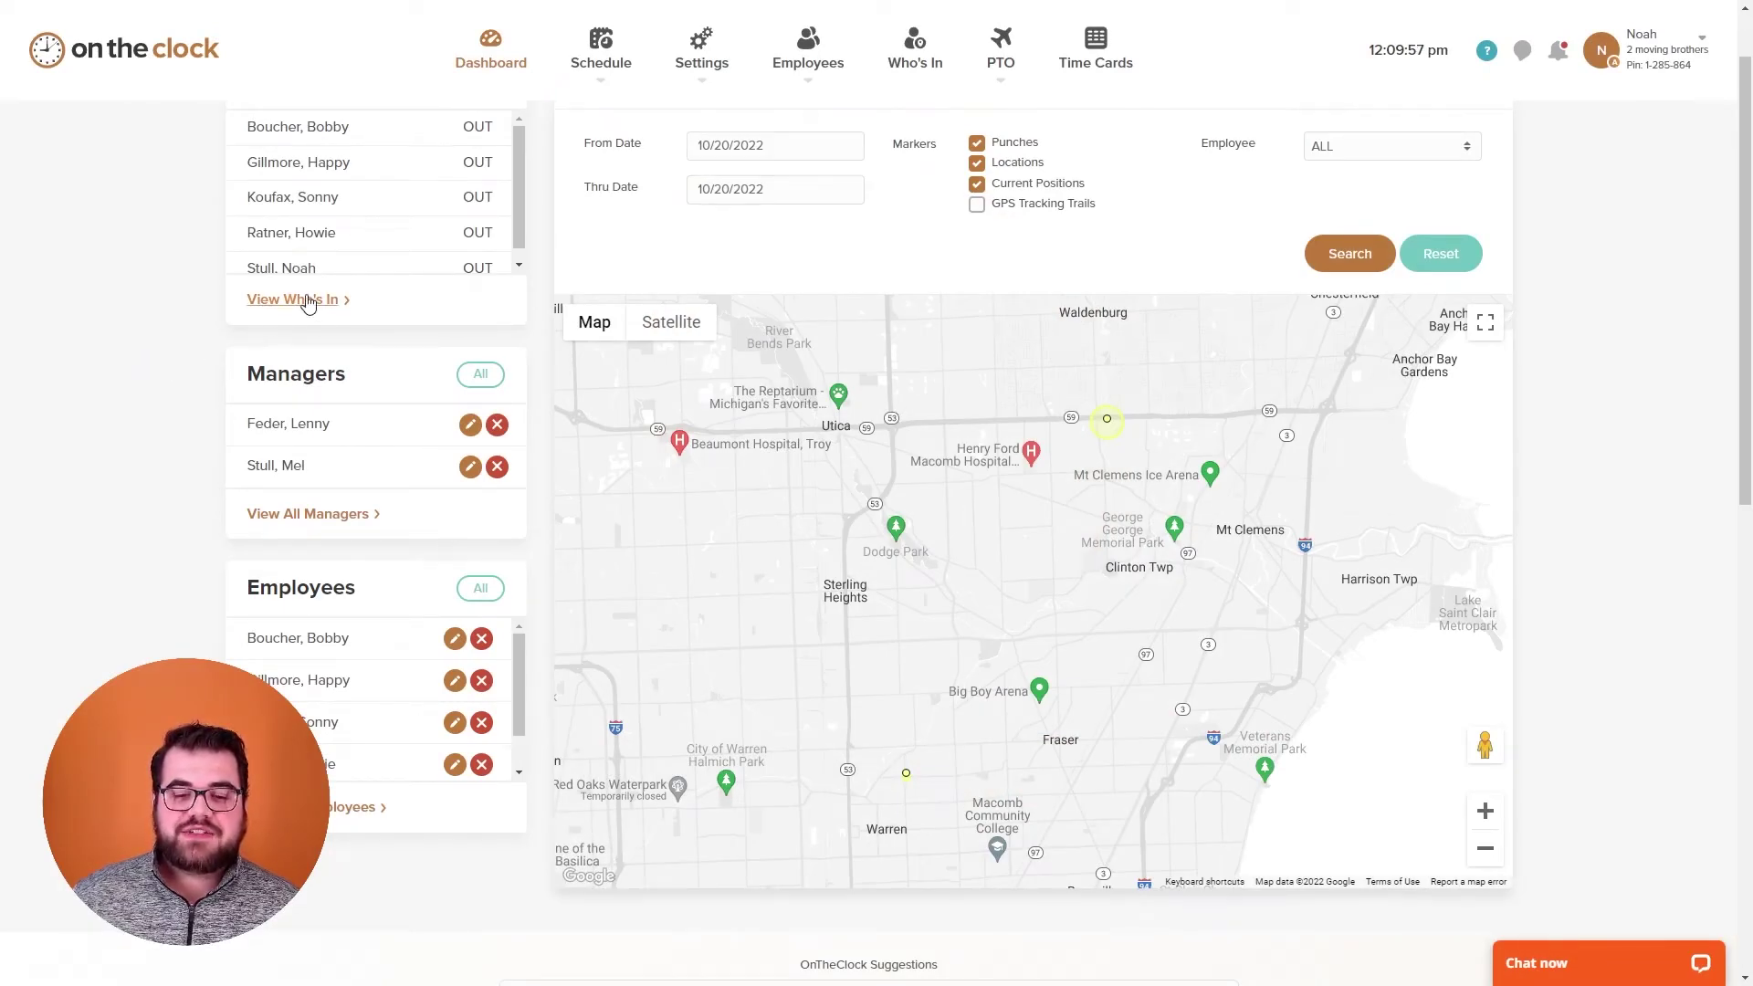
Step: Open the time clock settings and examine the pay period type choices and the pay period start date calendar
click(700, 51)
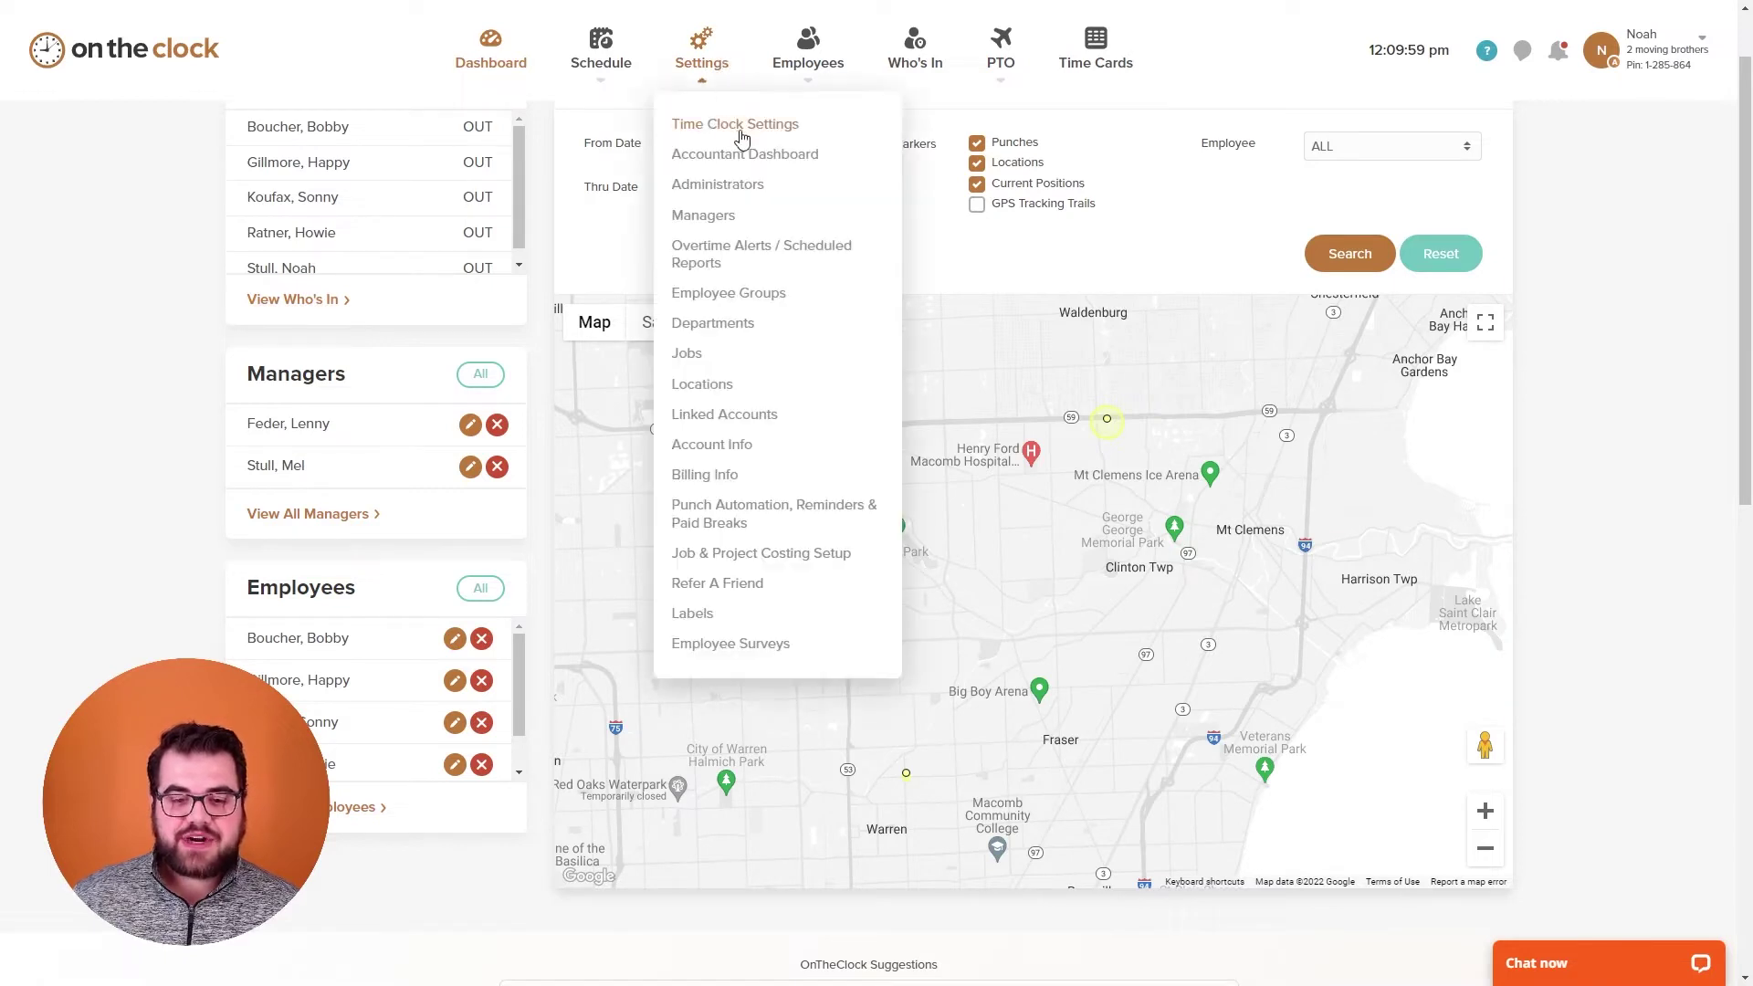
click(741, 129)
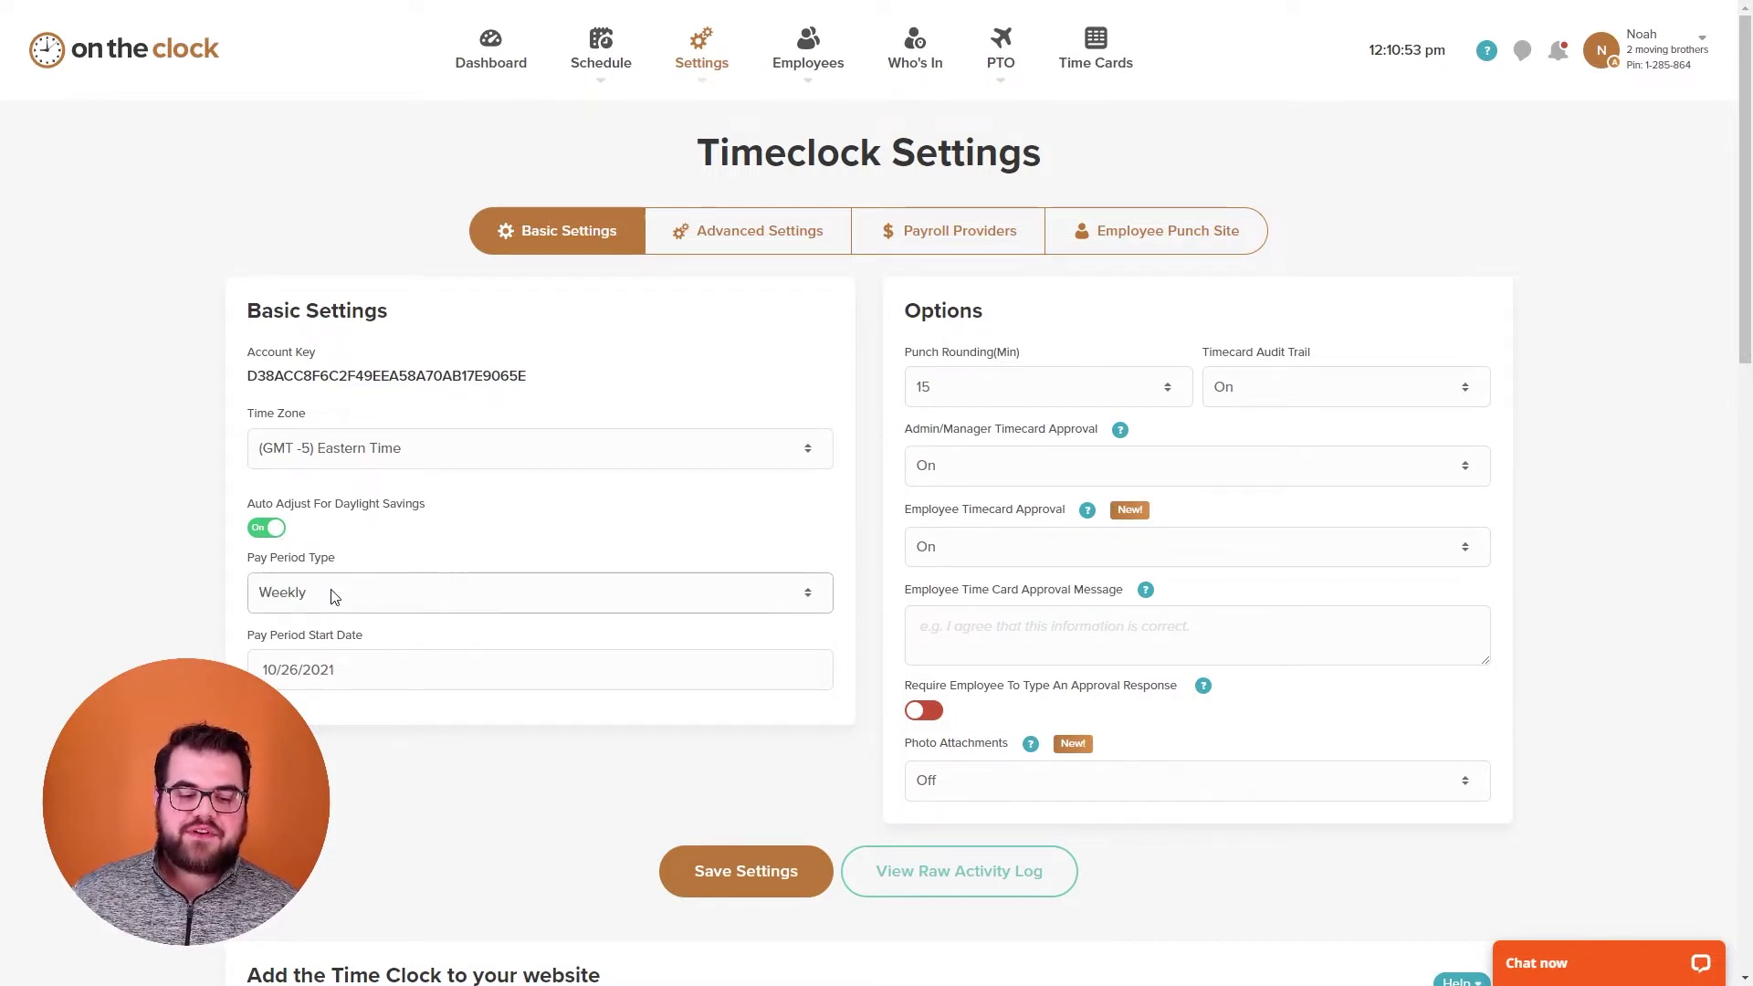
click(333, 596)
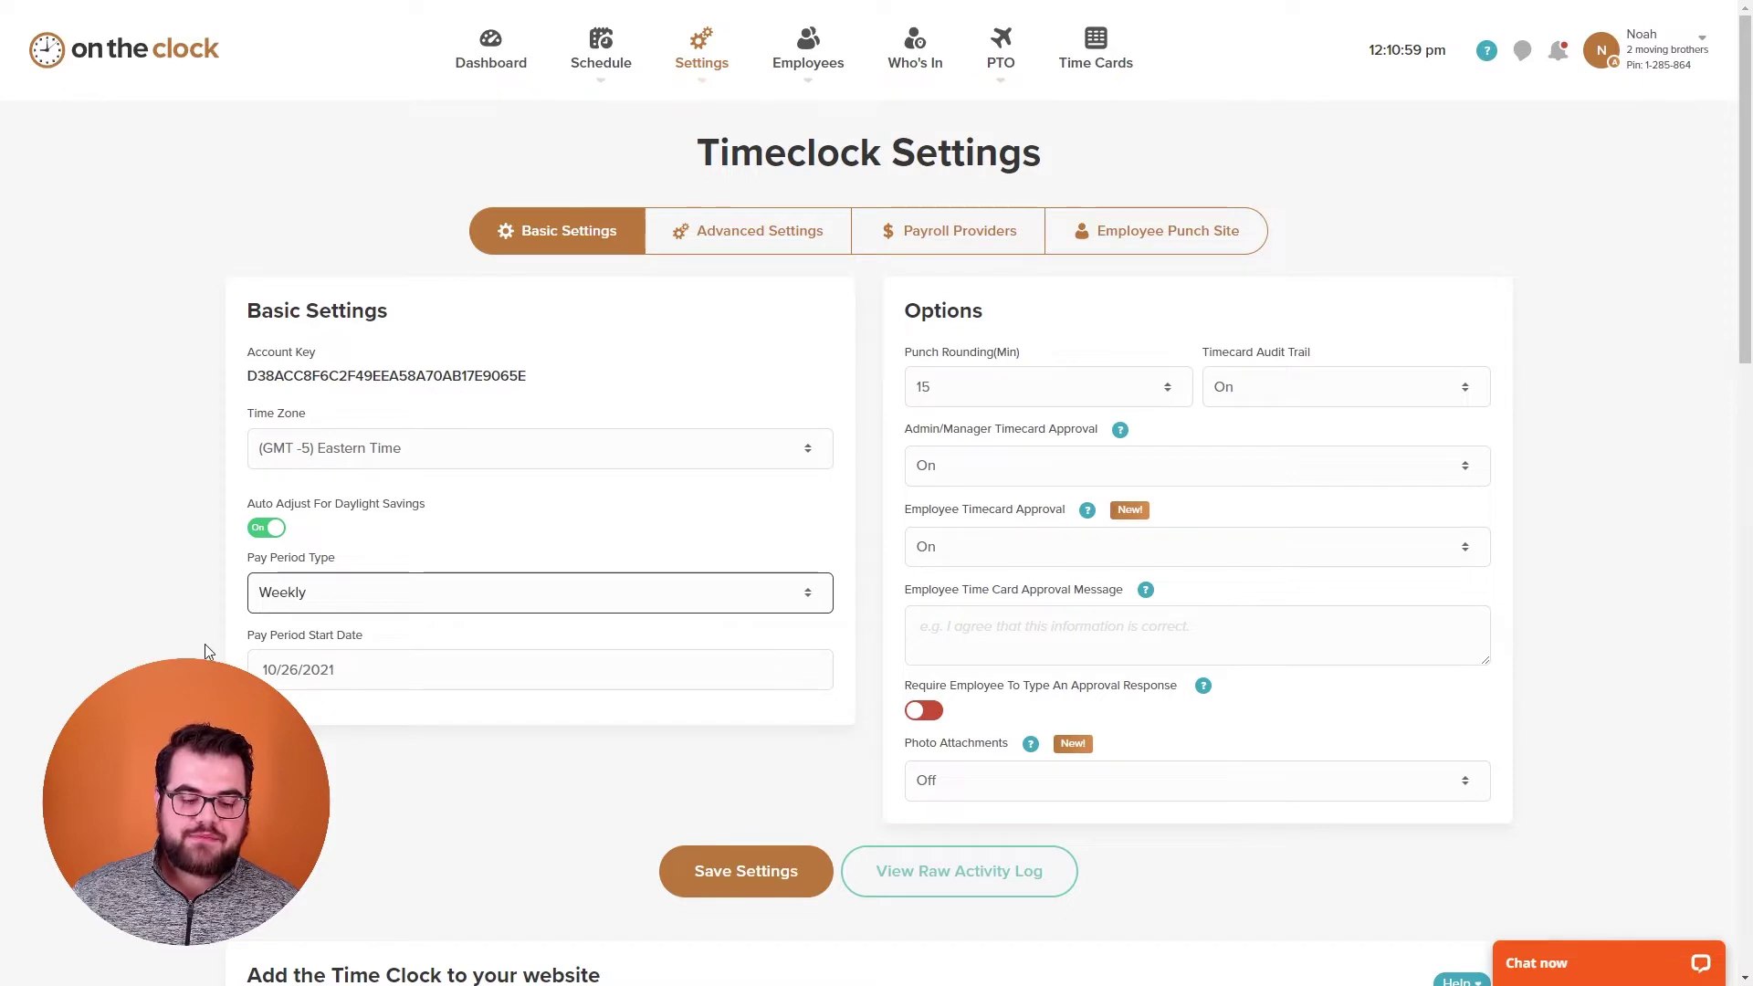
click(304, 674)
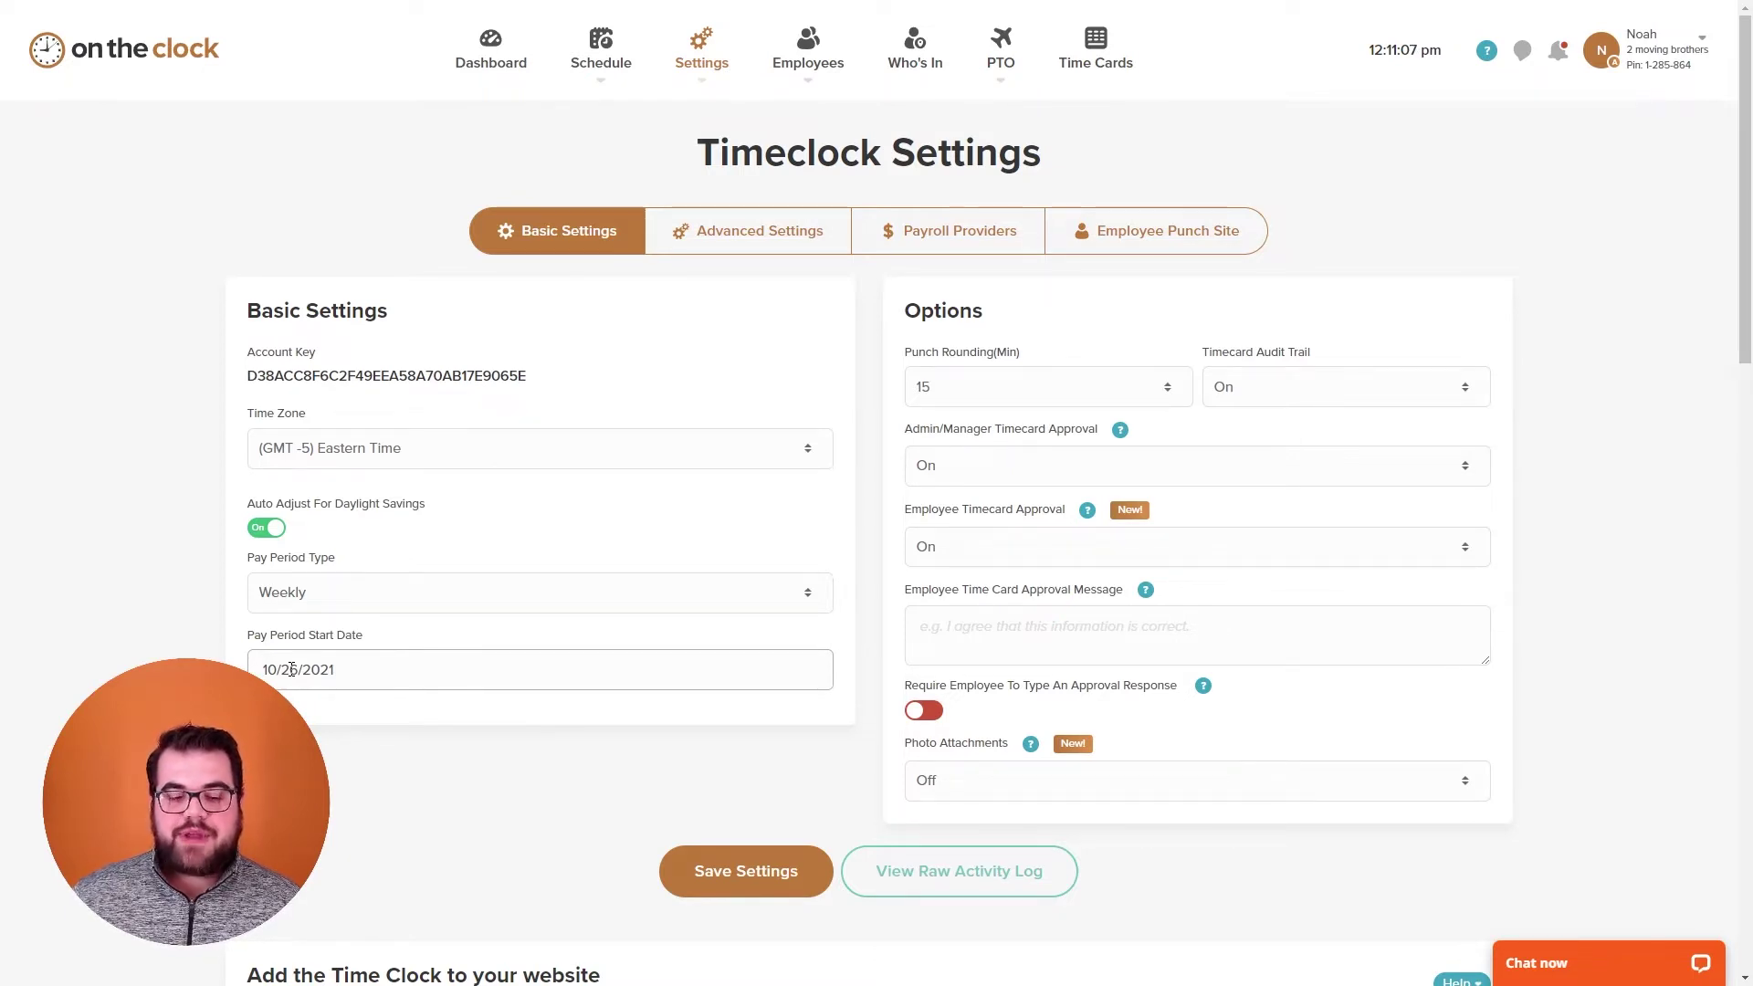
click(292, 672)
Step: Set the pay period type to Semi-Monthly and check its pay period start day and work week fields
key(shift+Tab)
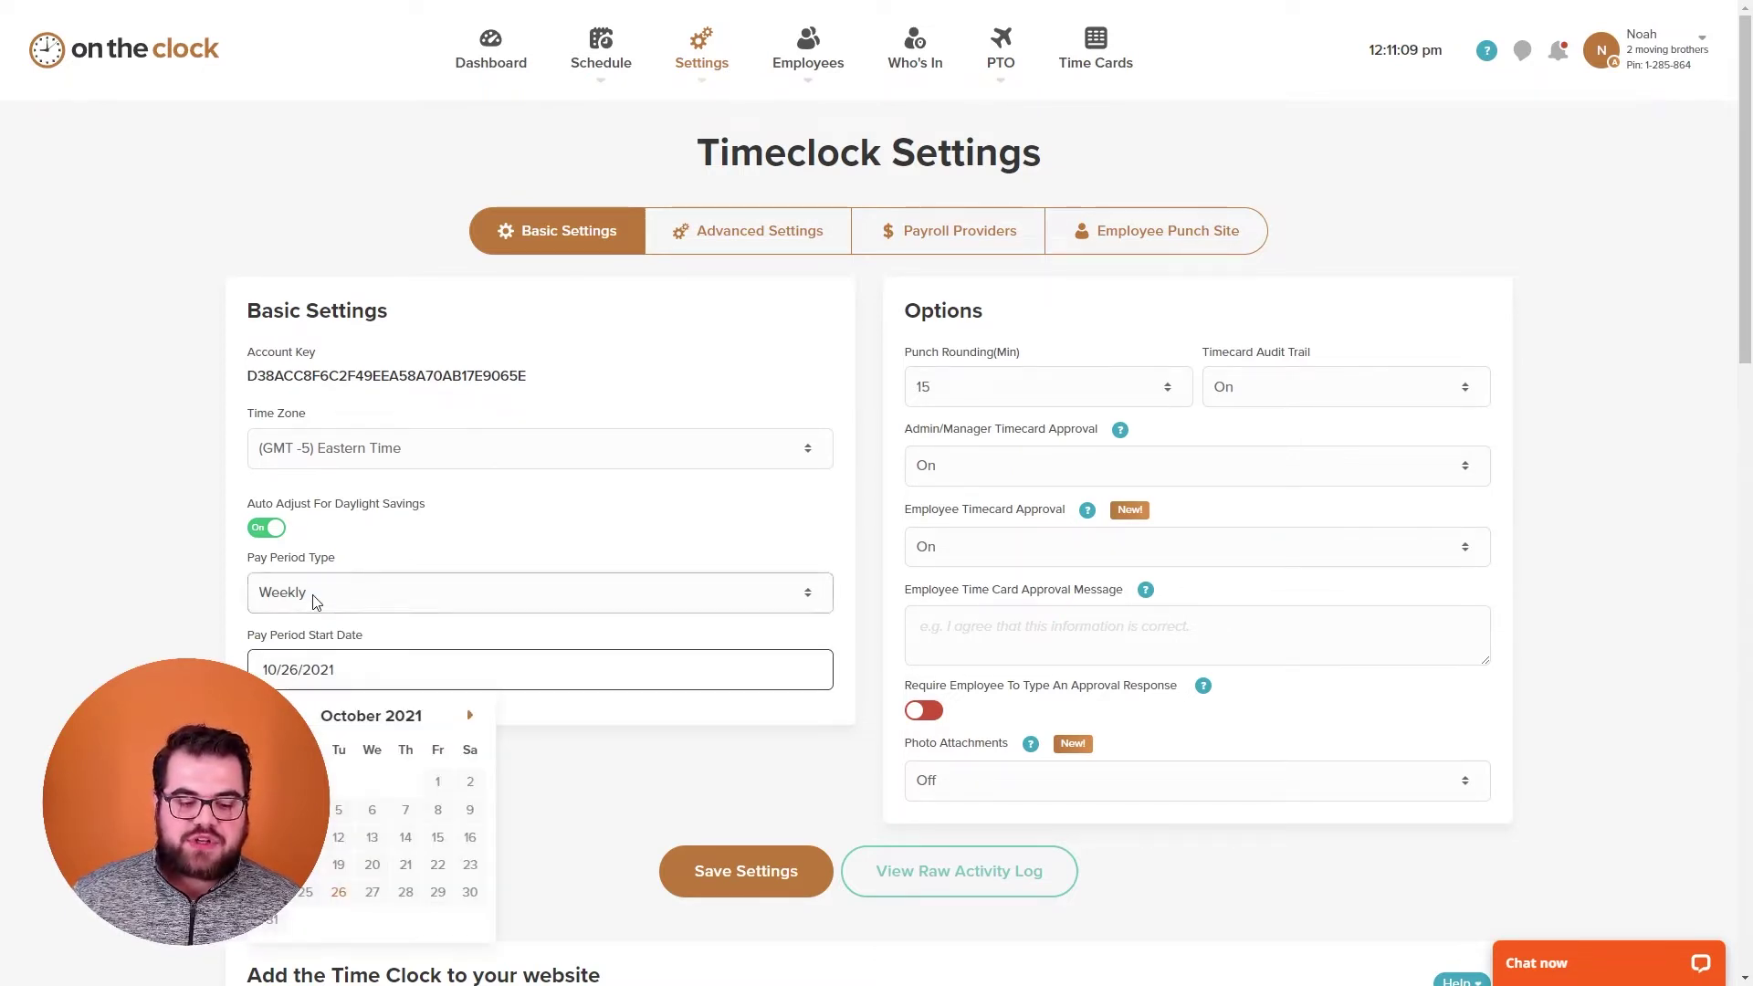
key(Down)
key(Down)
click(301, 674)
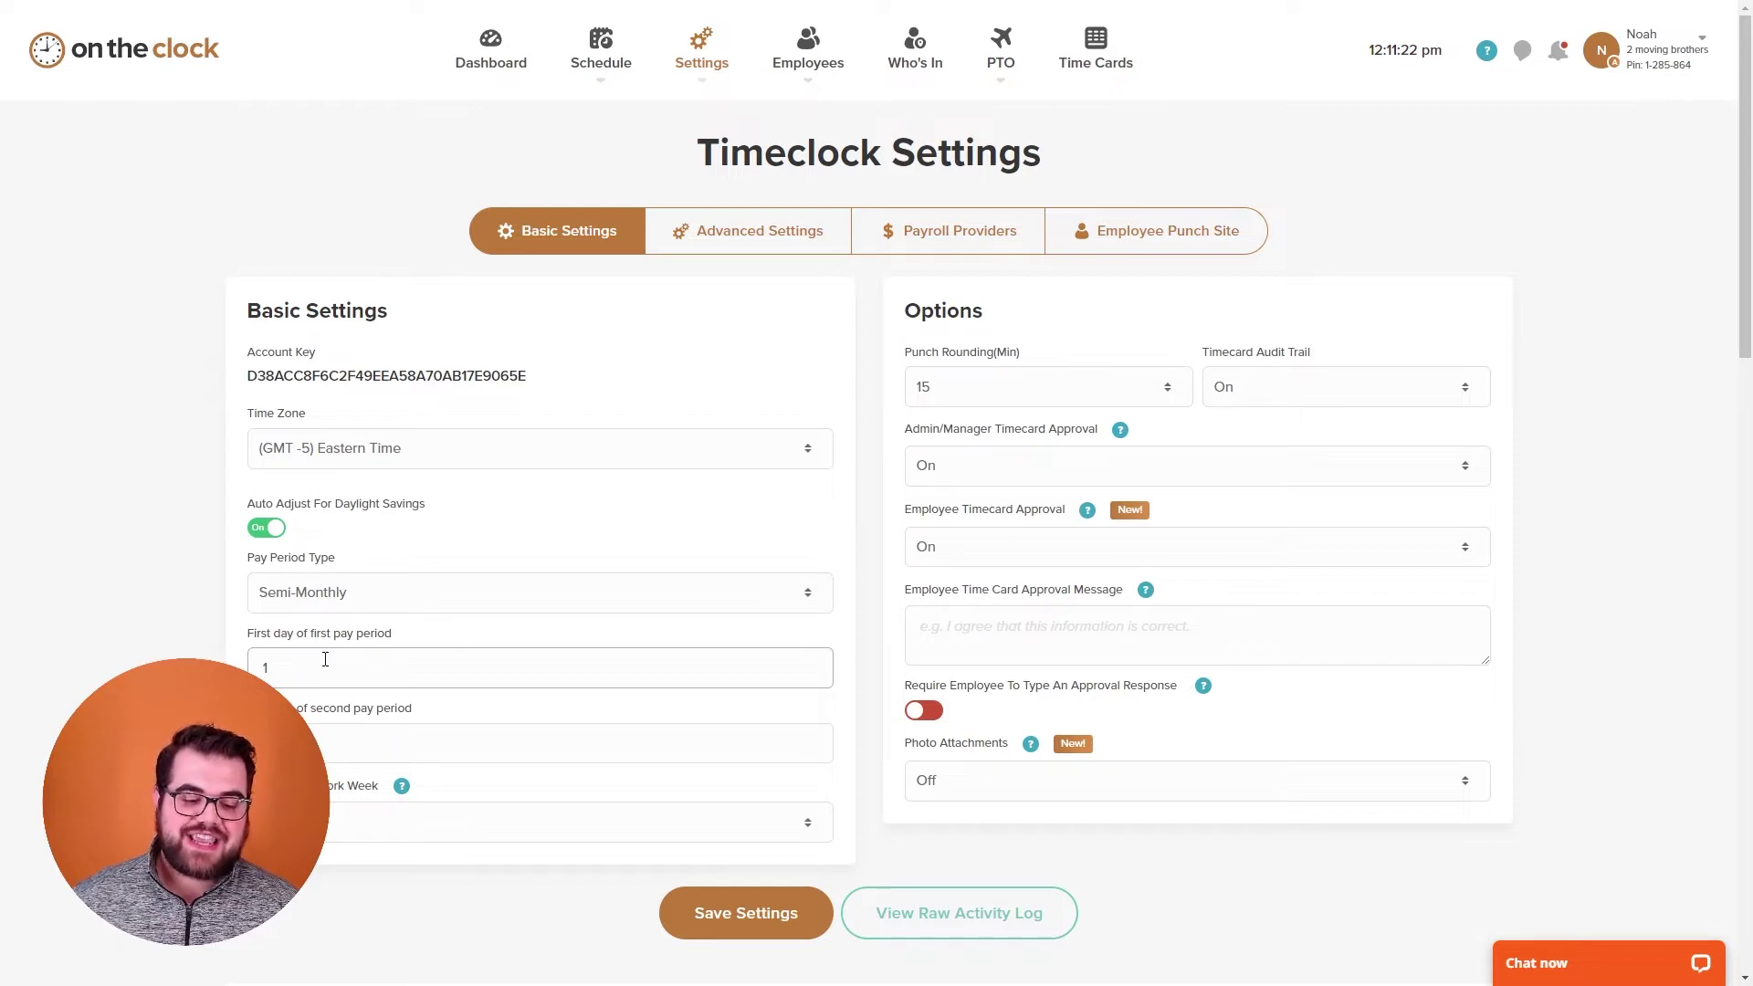
click(301, 822)
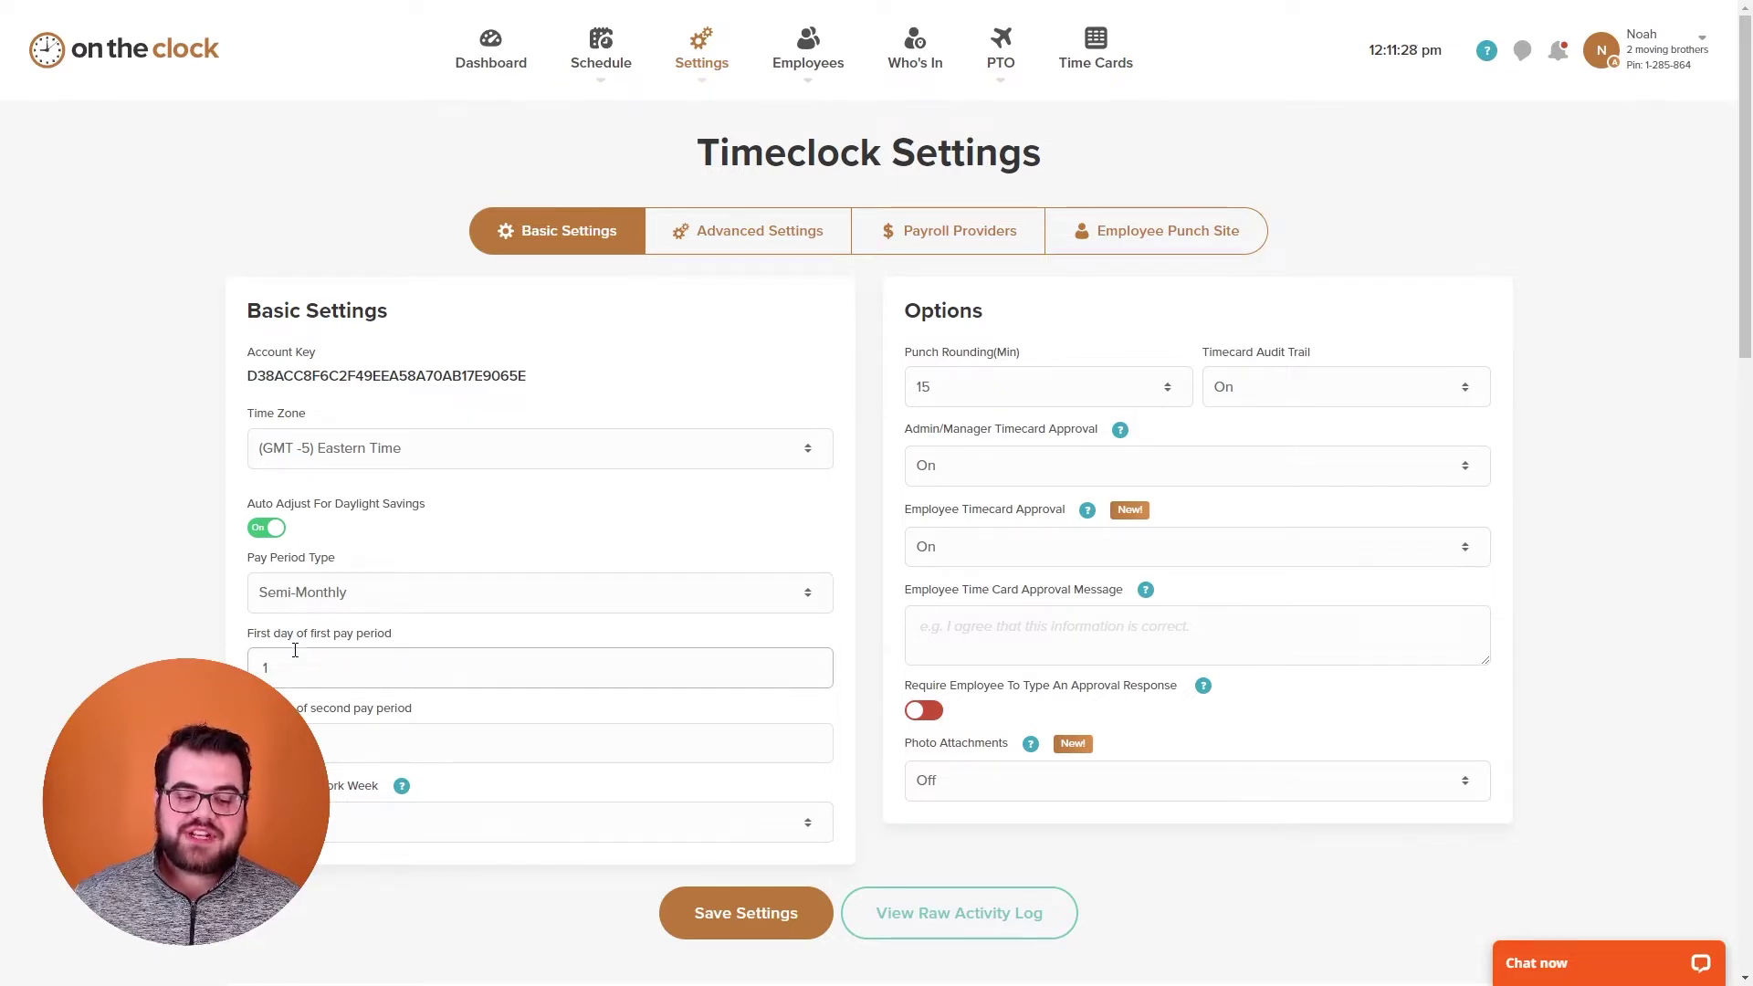
Step: Set the pay period type to Monthly and the punch rounding to 0 minutes
click(304, 712)
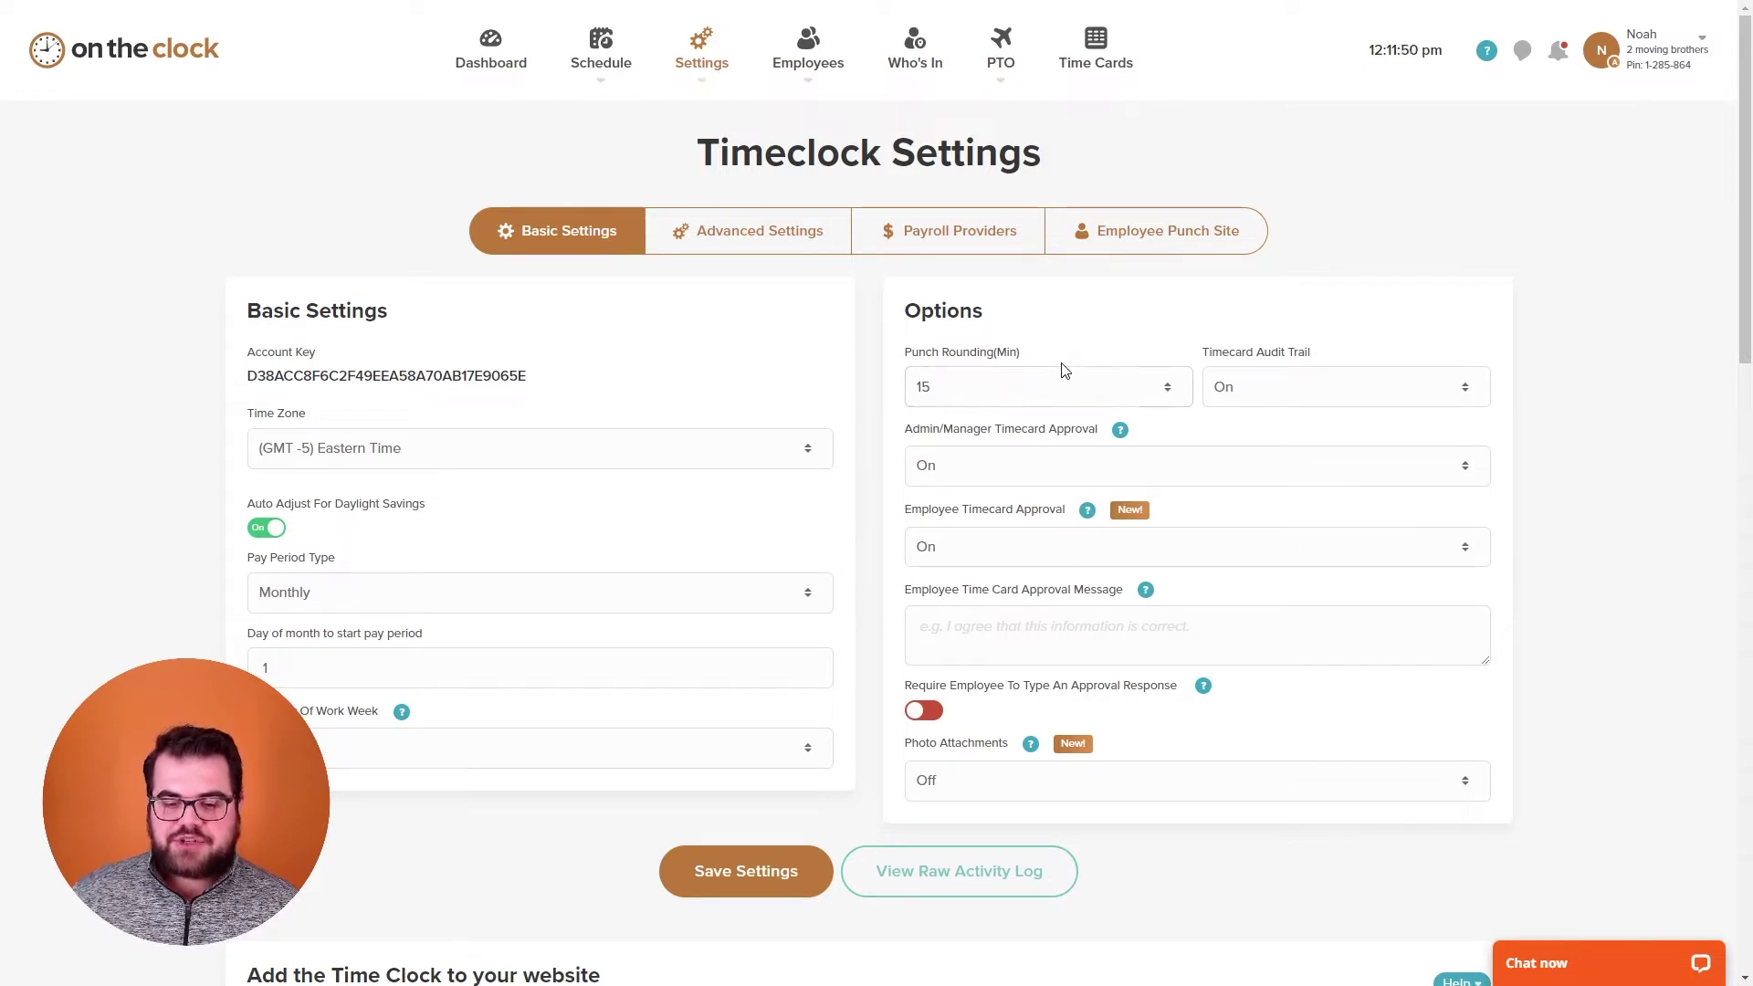
click(998, 420)
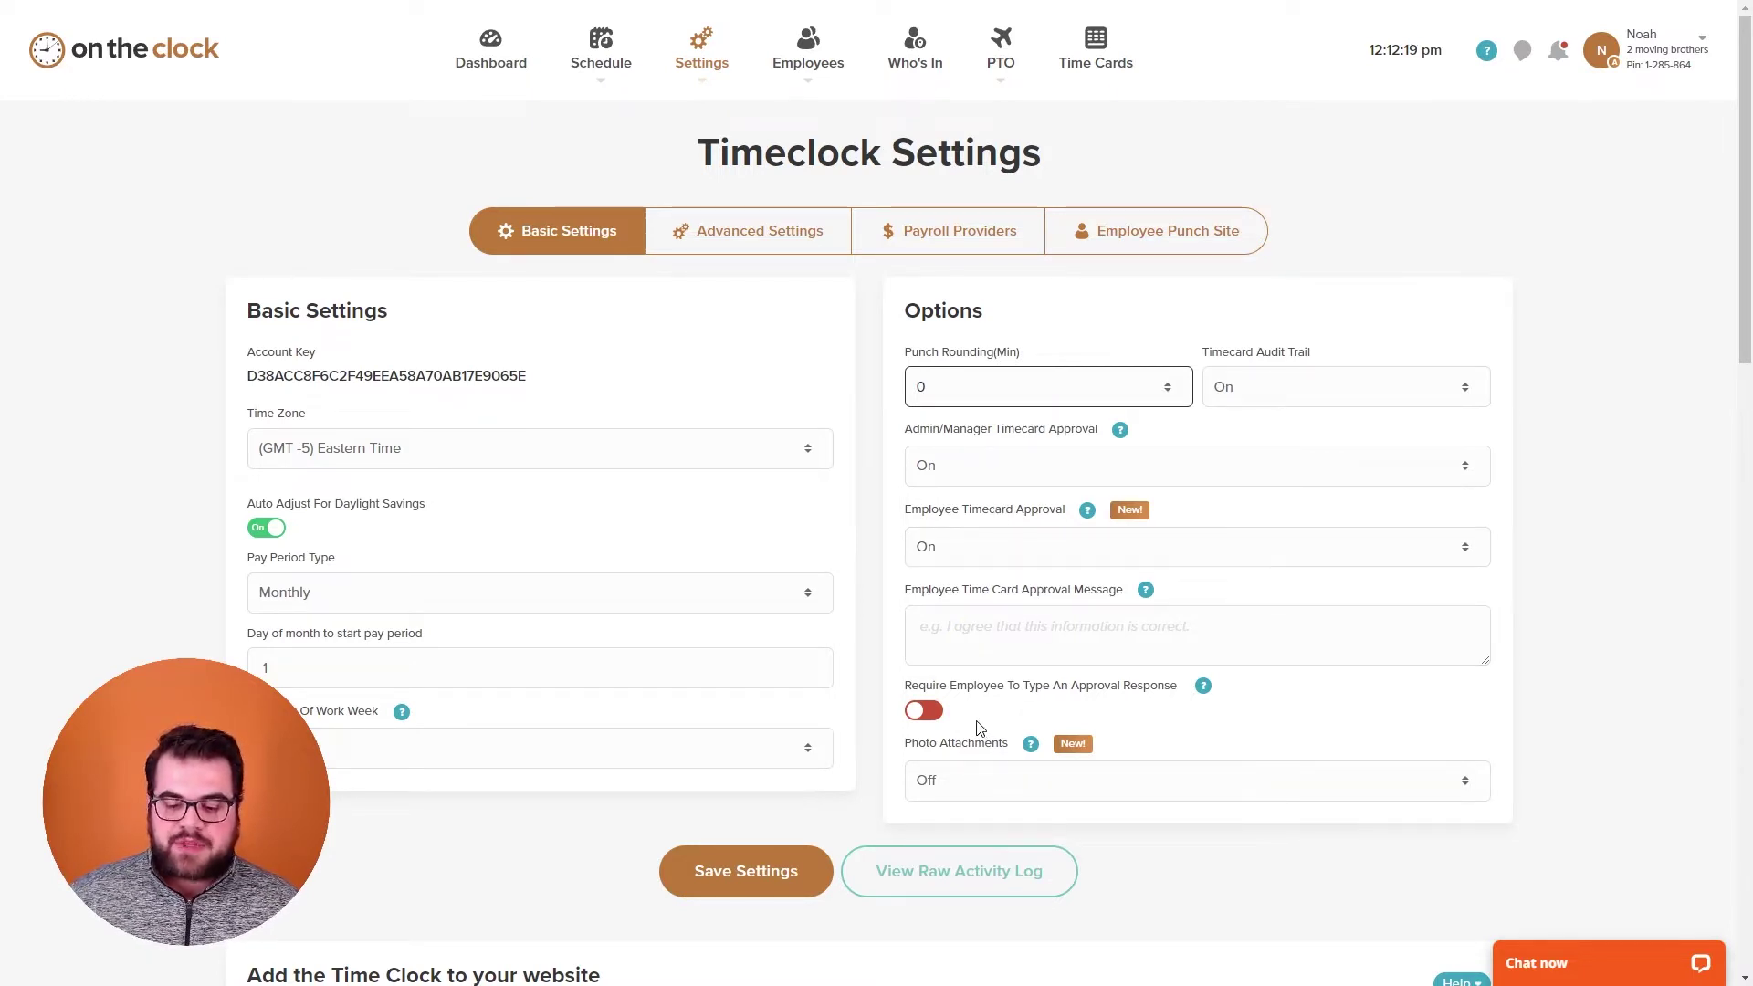
click(920, 715)
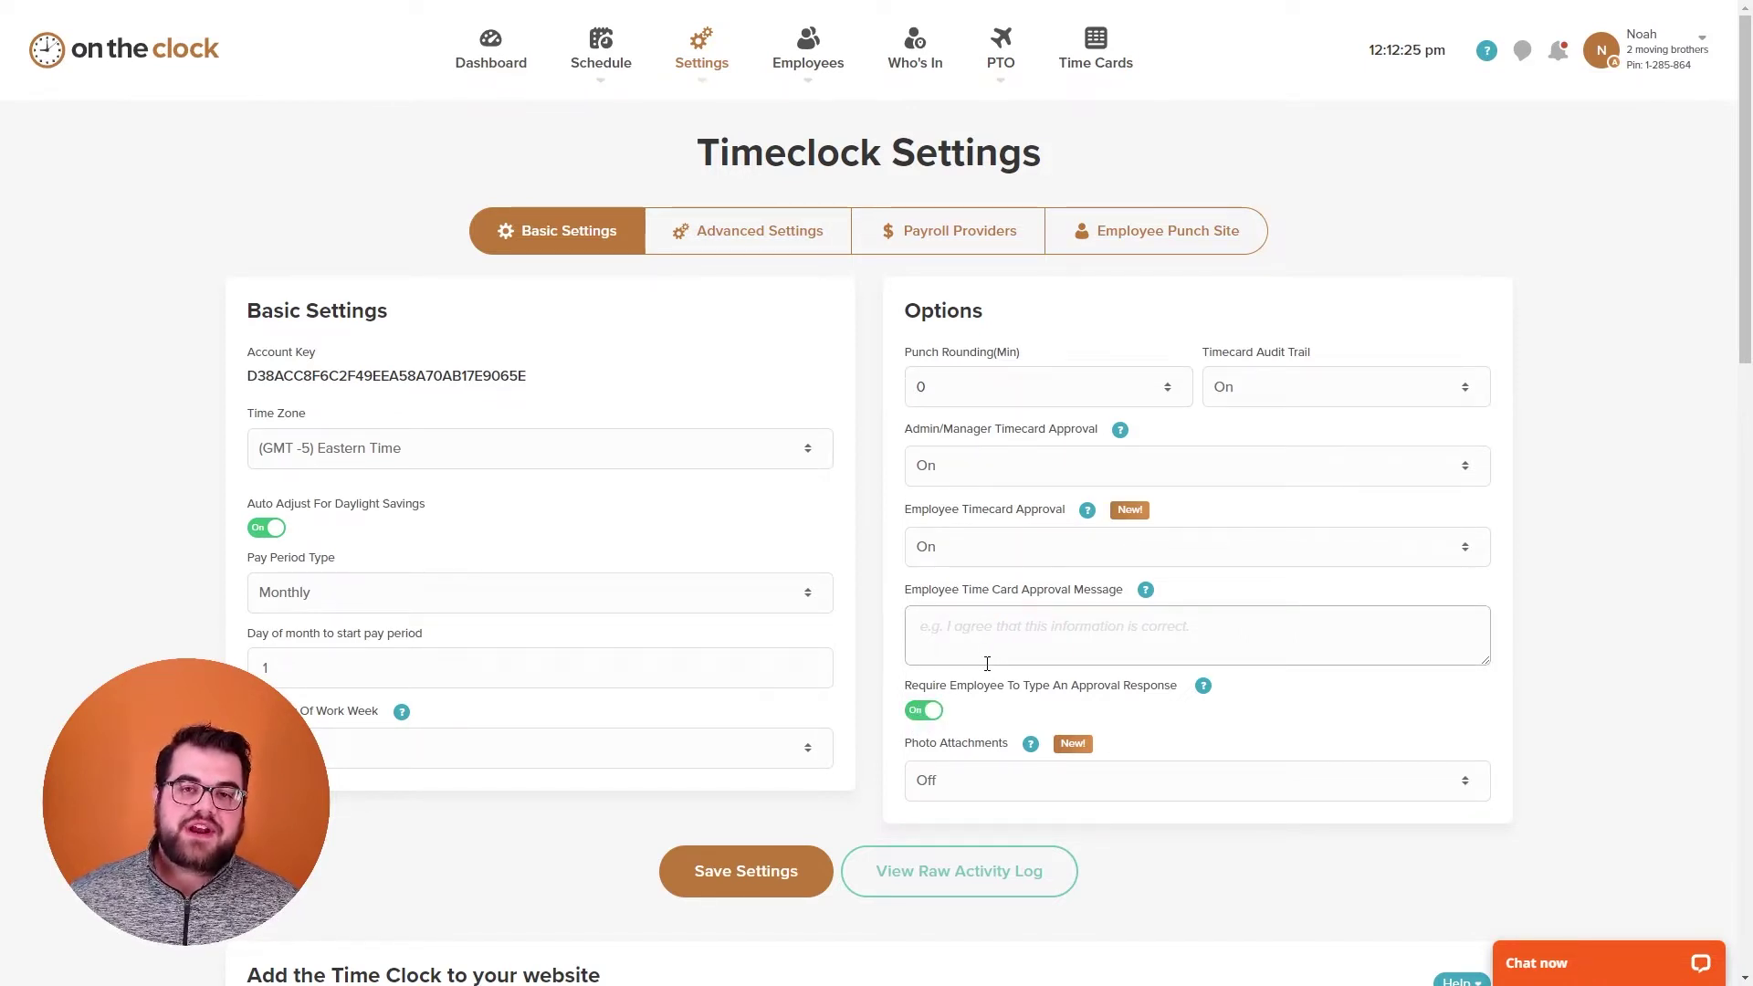
click(927, 713)
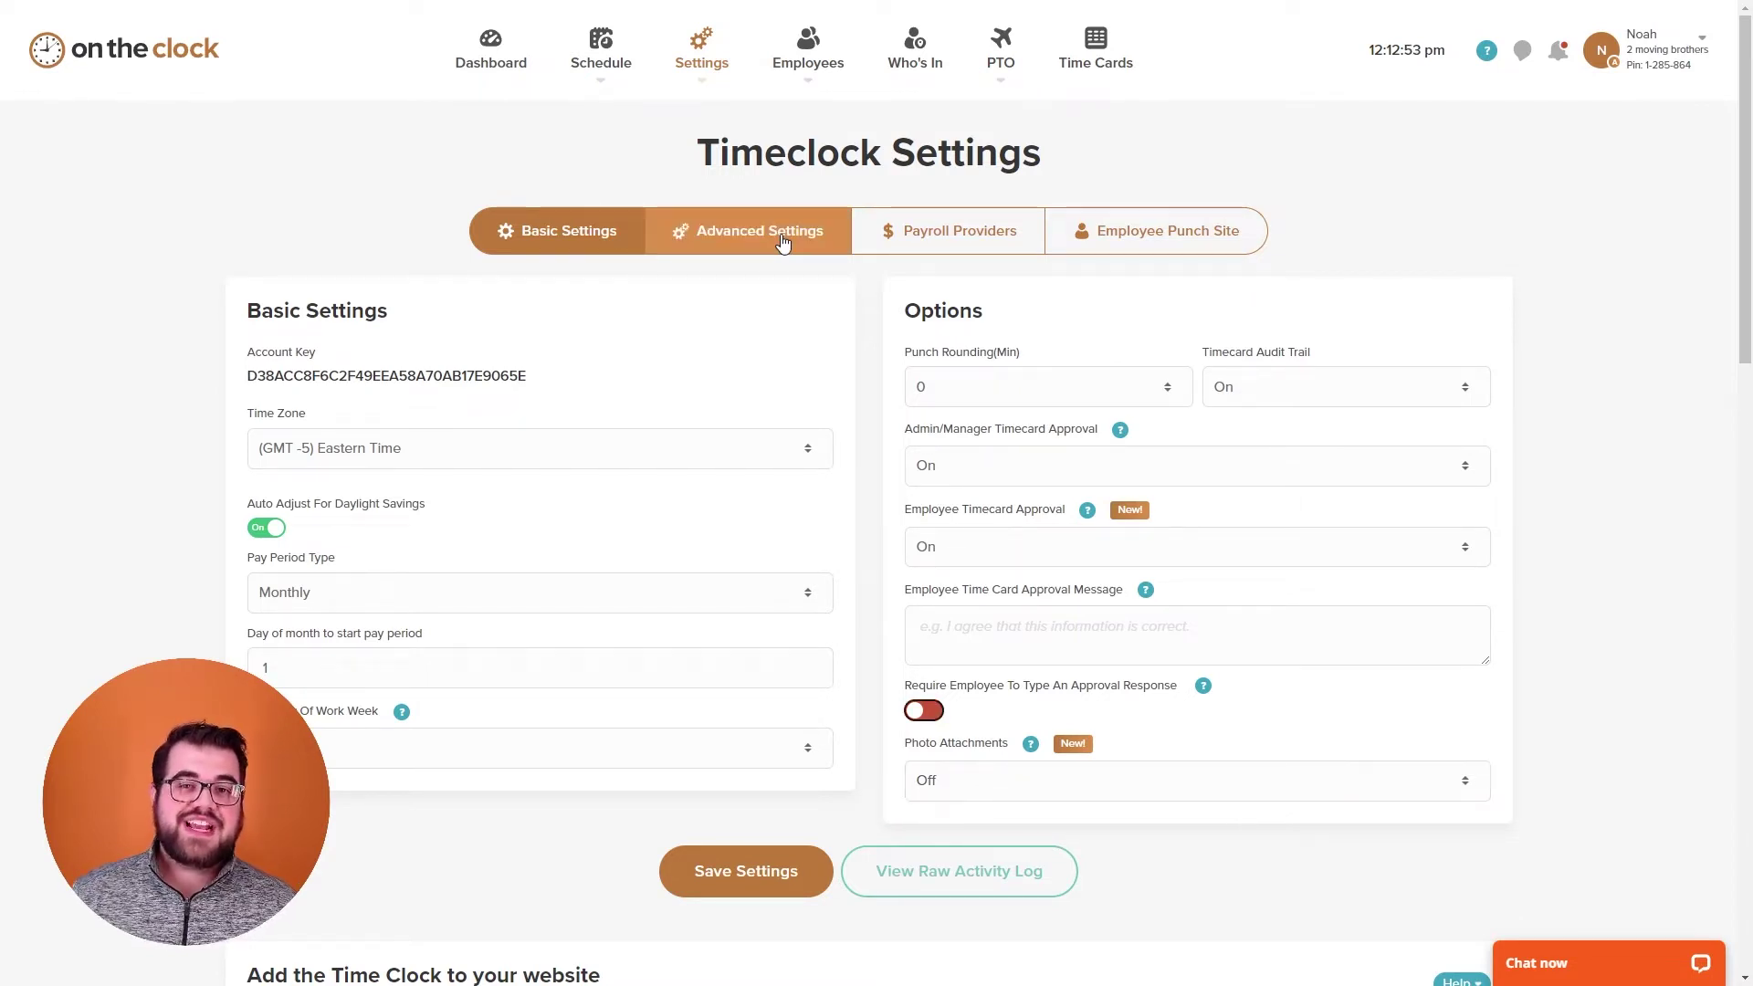
Step: Rename the Overtime 1 timecard column to OT in the advanced settings
click(782, 239)
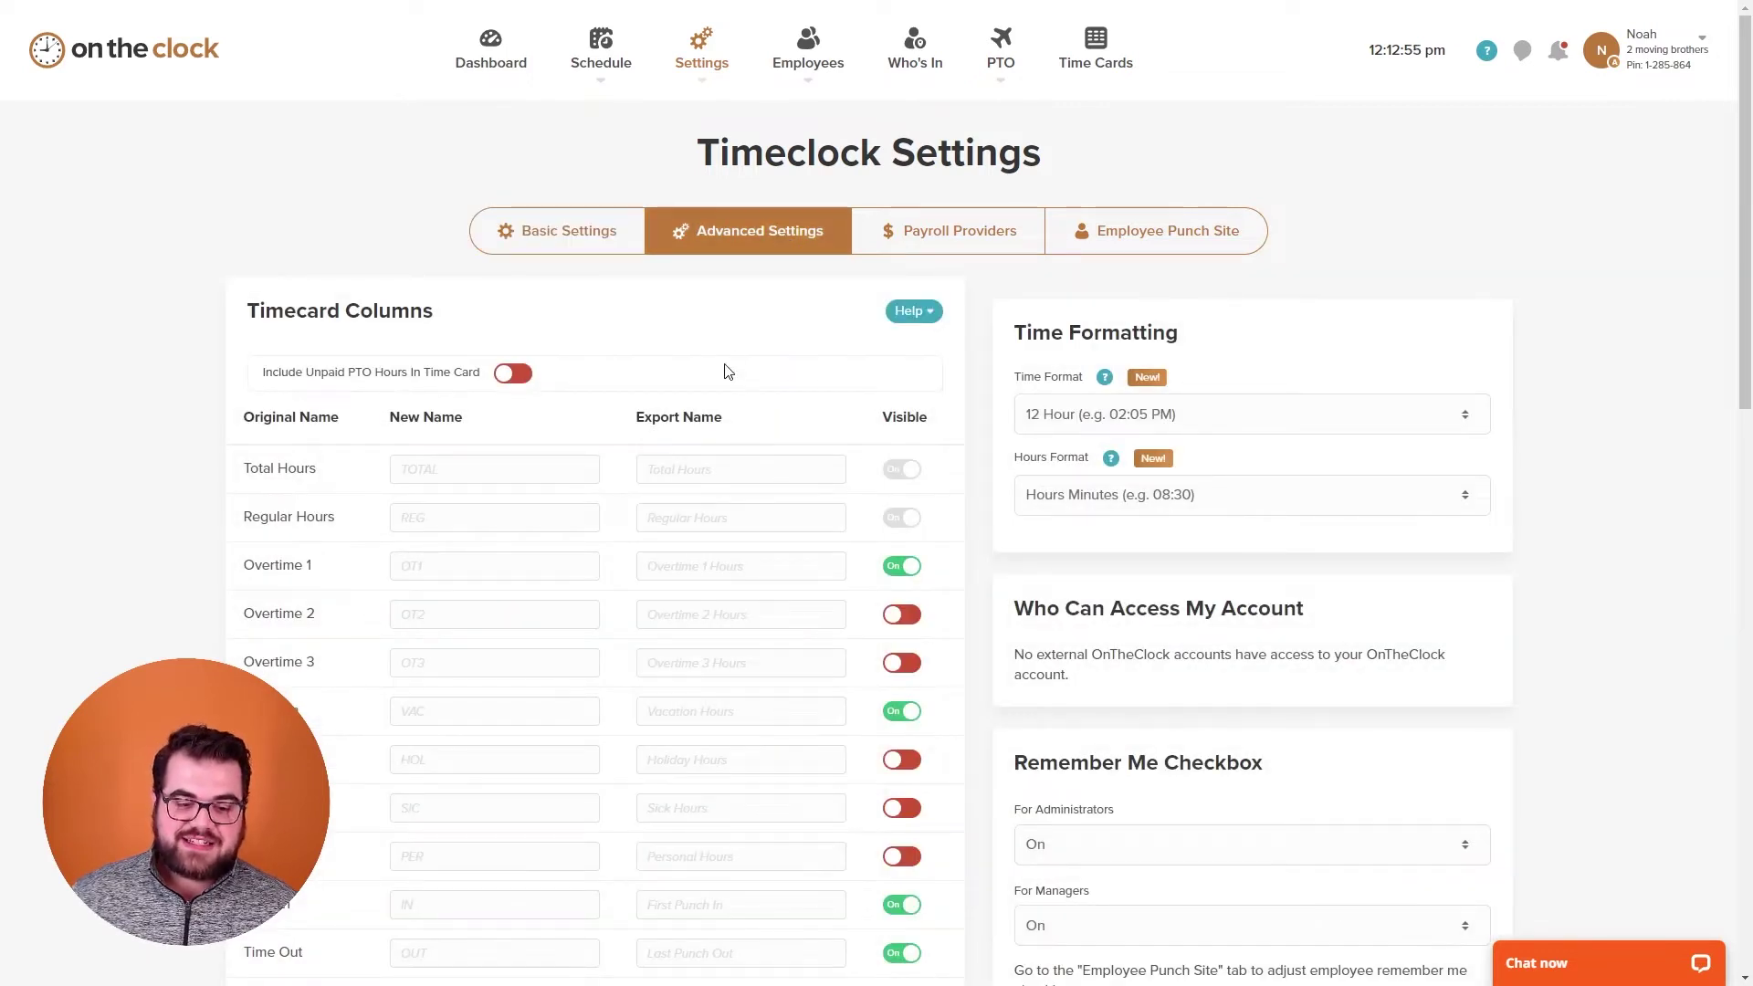
scroll(639, 402, down, 1)
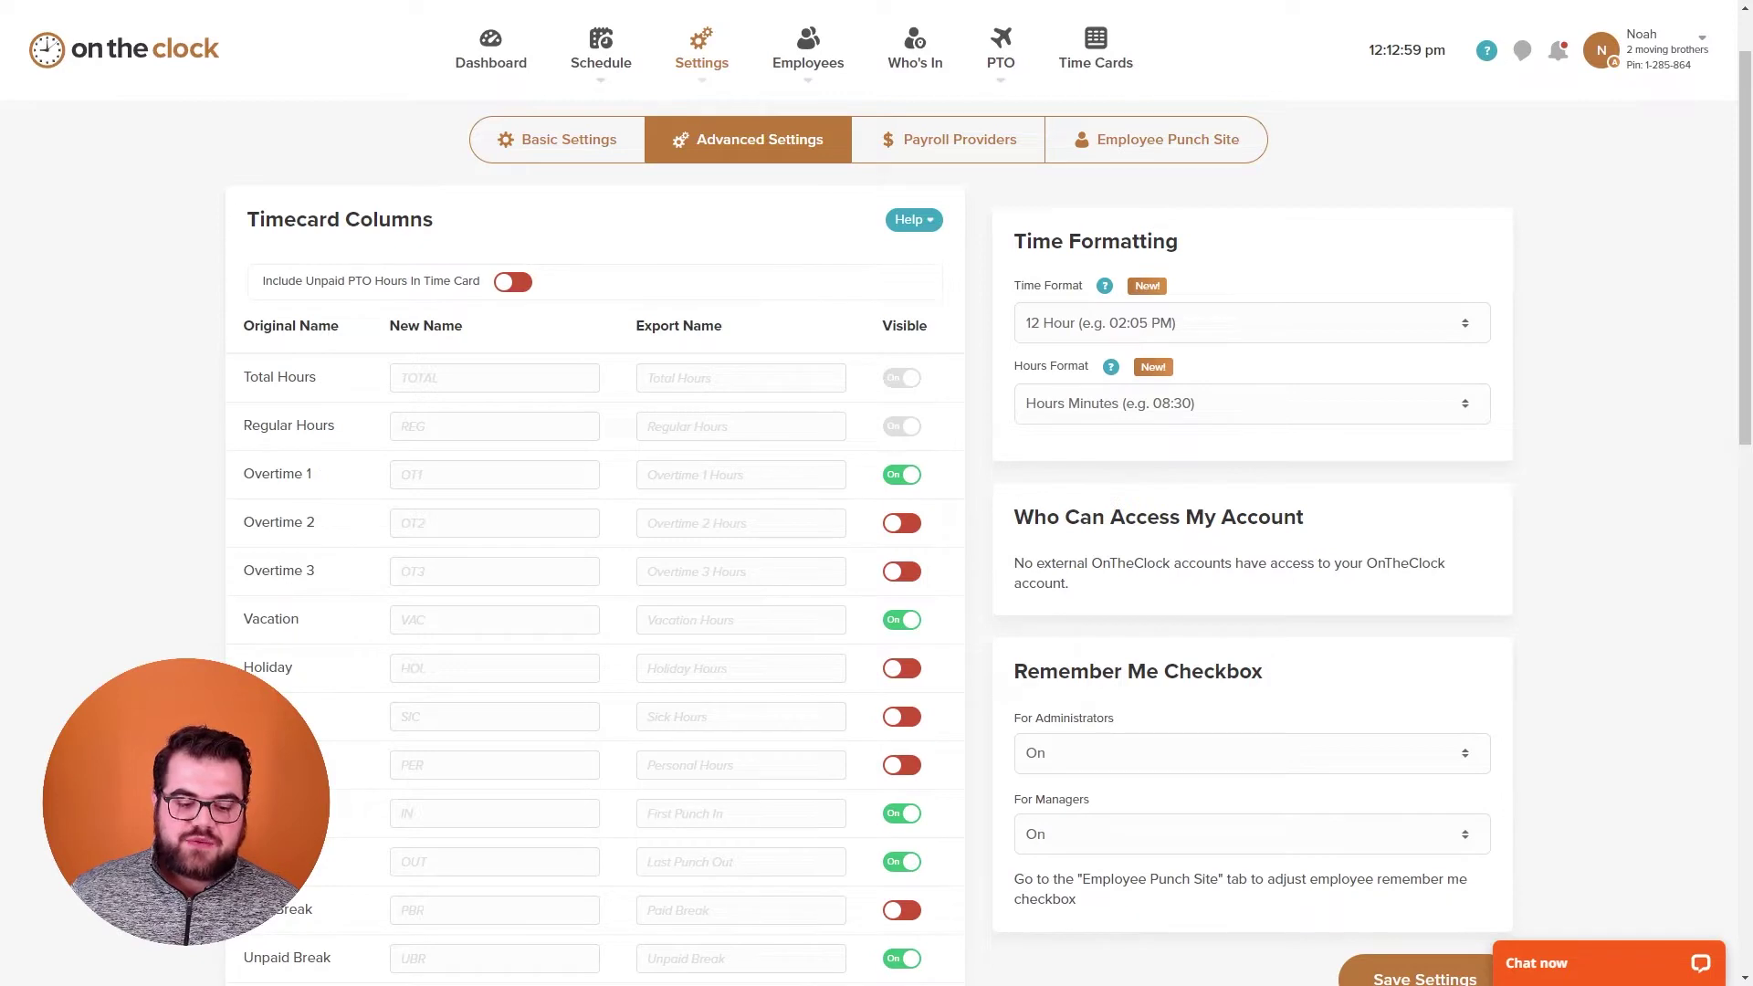
scroll(383, 548, down, 2)
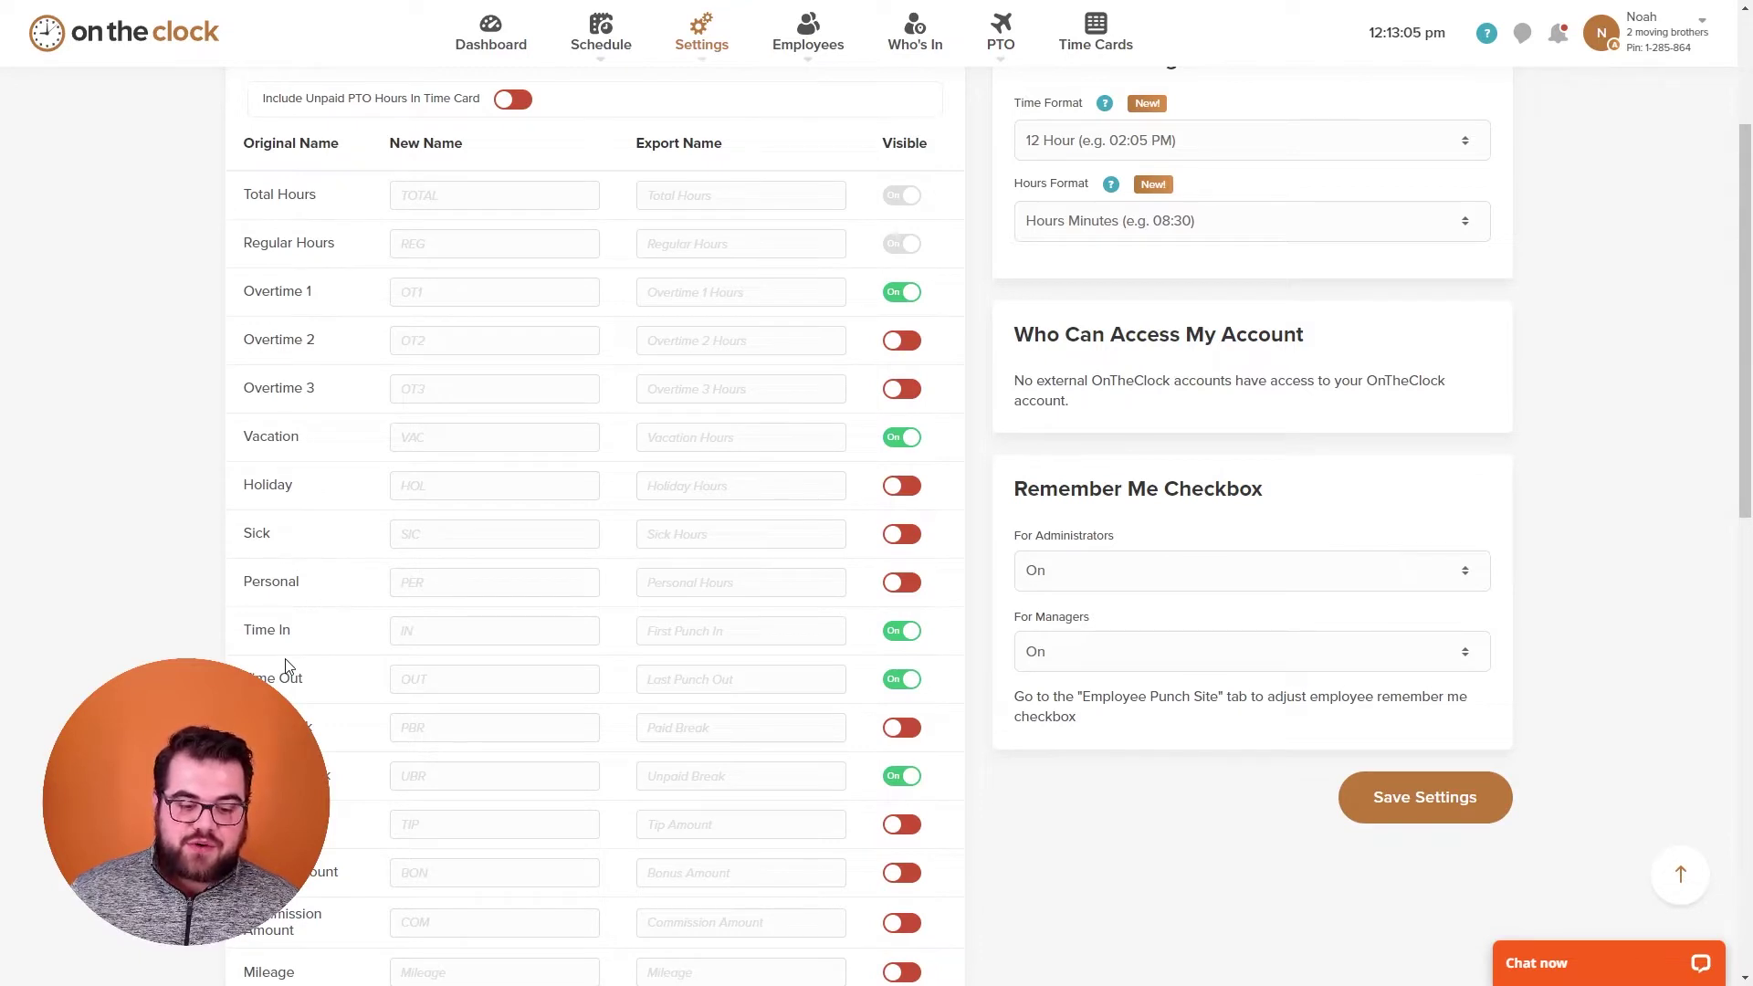
scroll(430, 583, up, 1)
scroll(437, 590, down, 2)
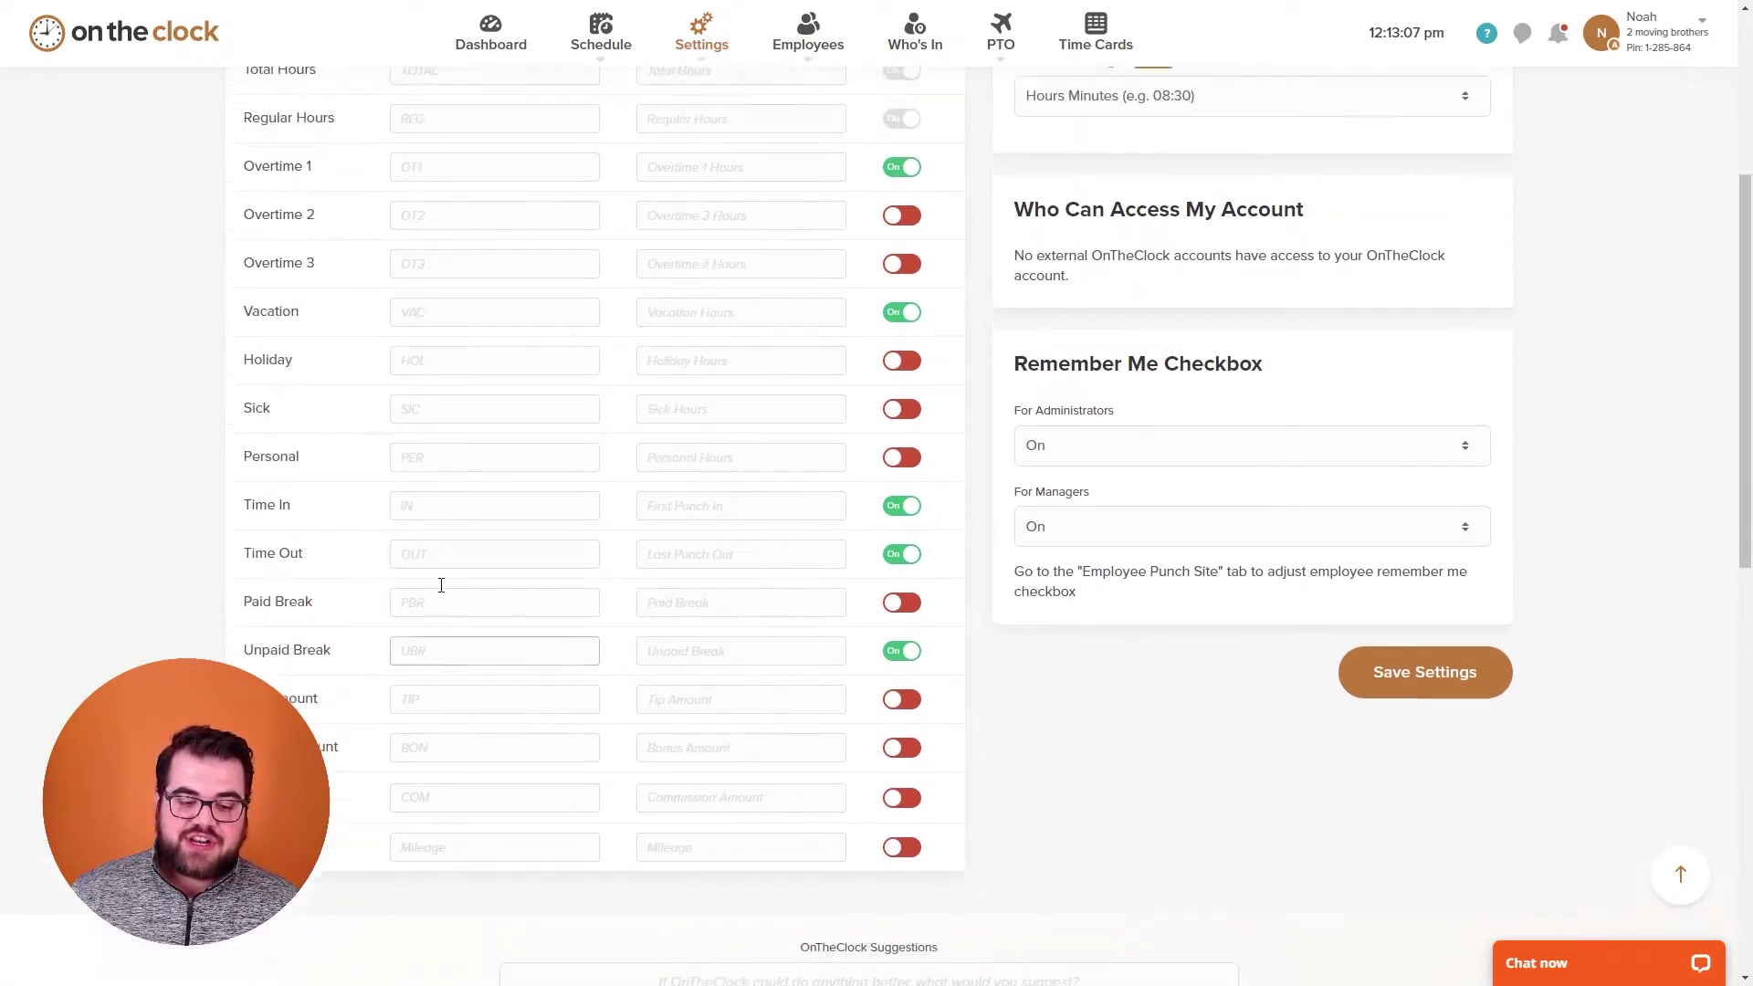
scroll(639, 465, up, 1)
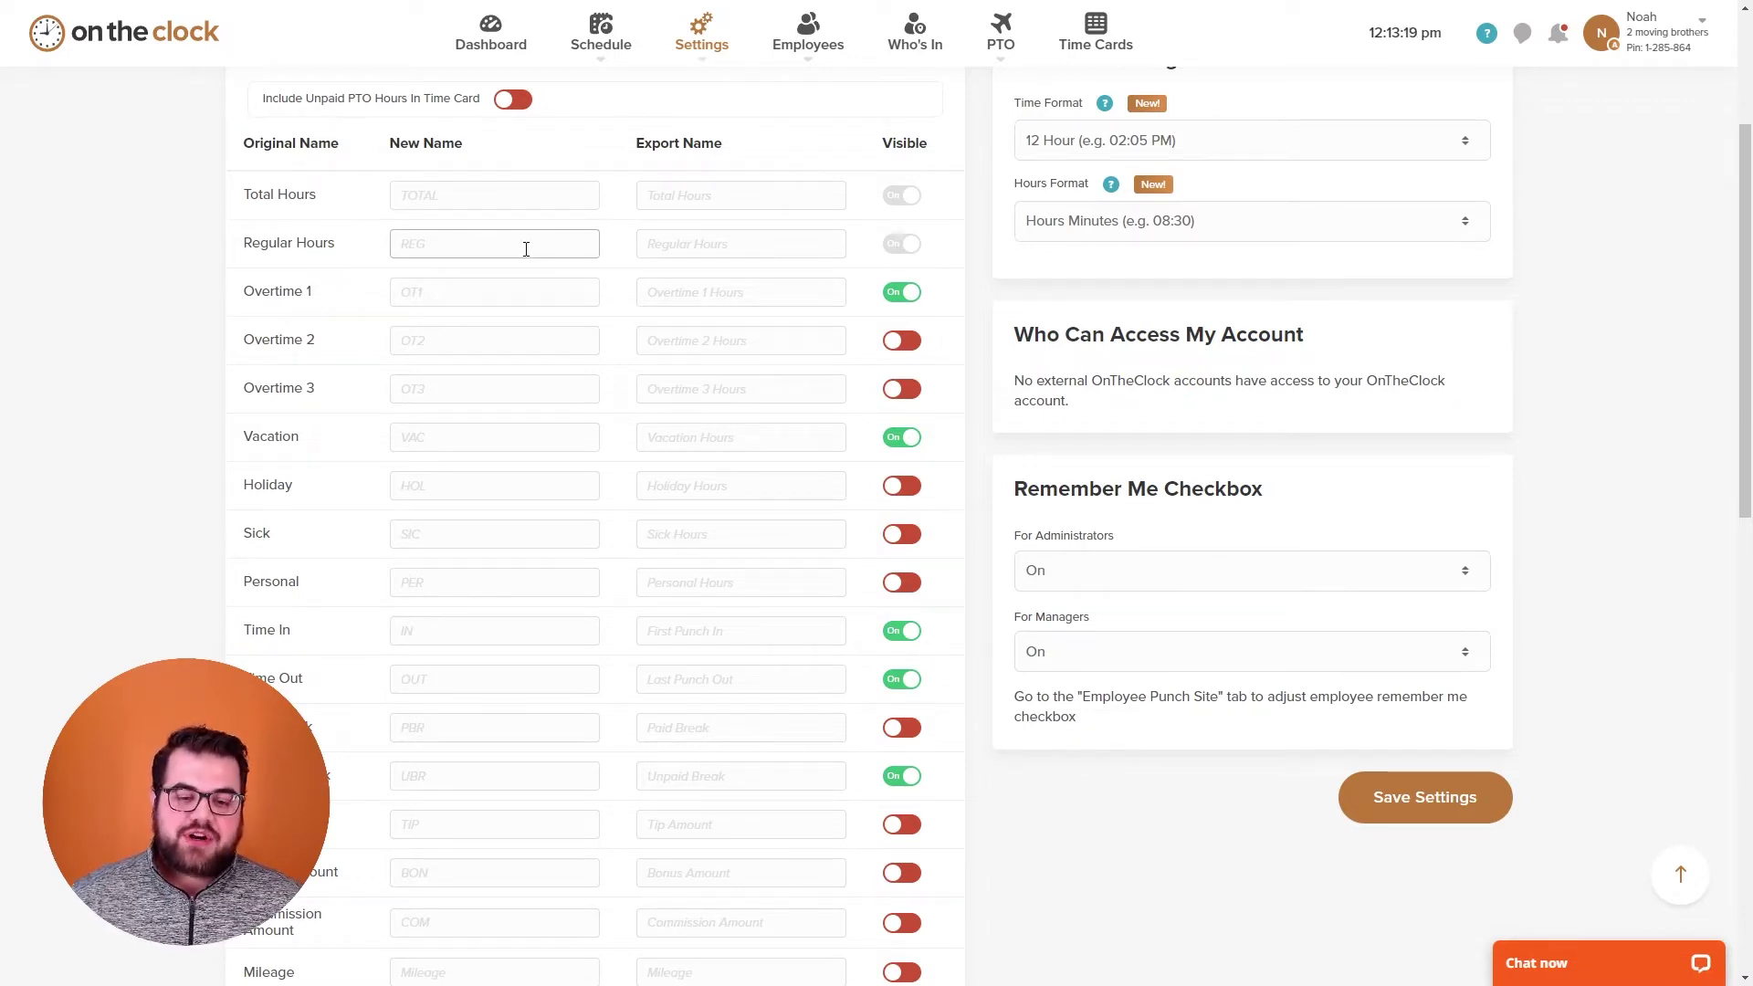
click(446, 296)
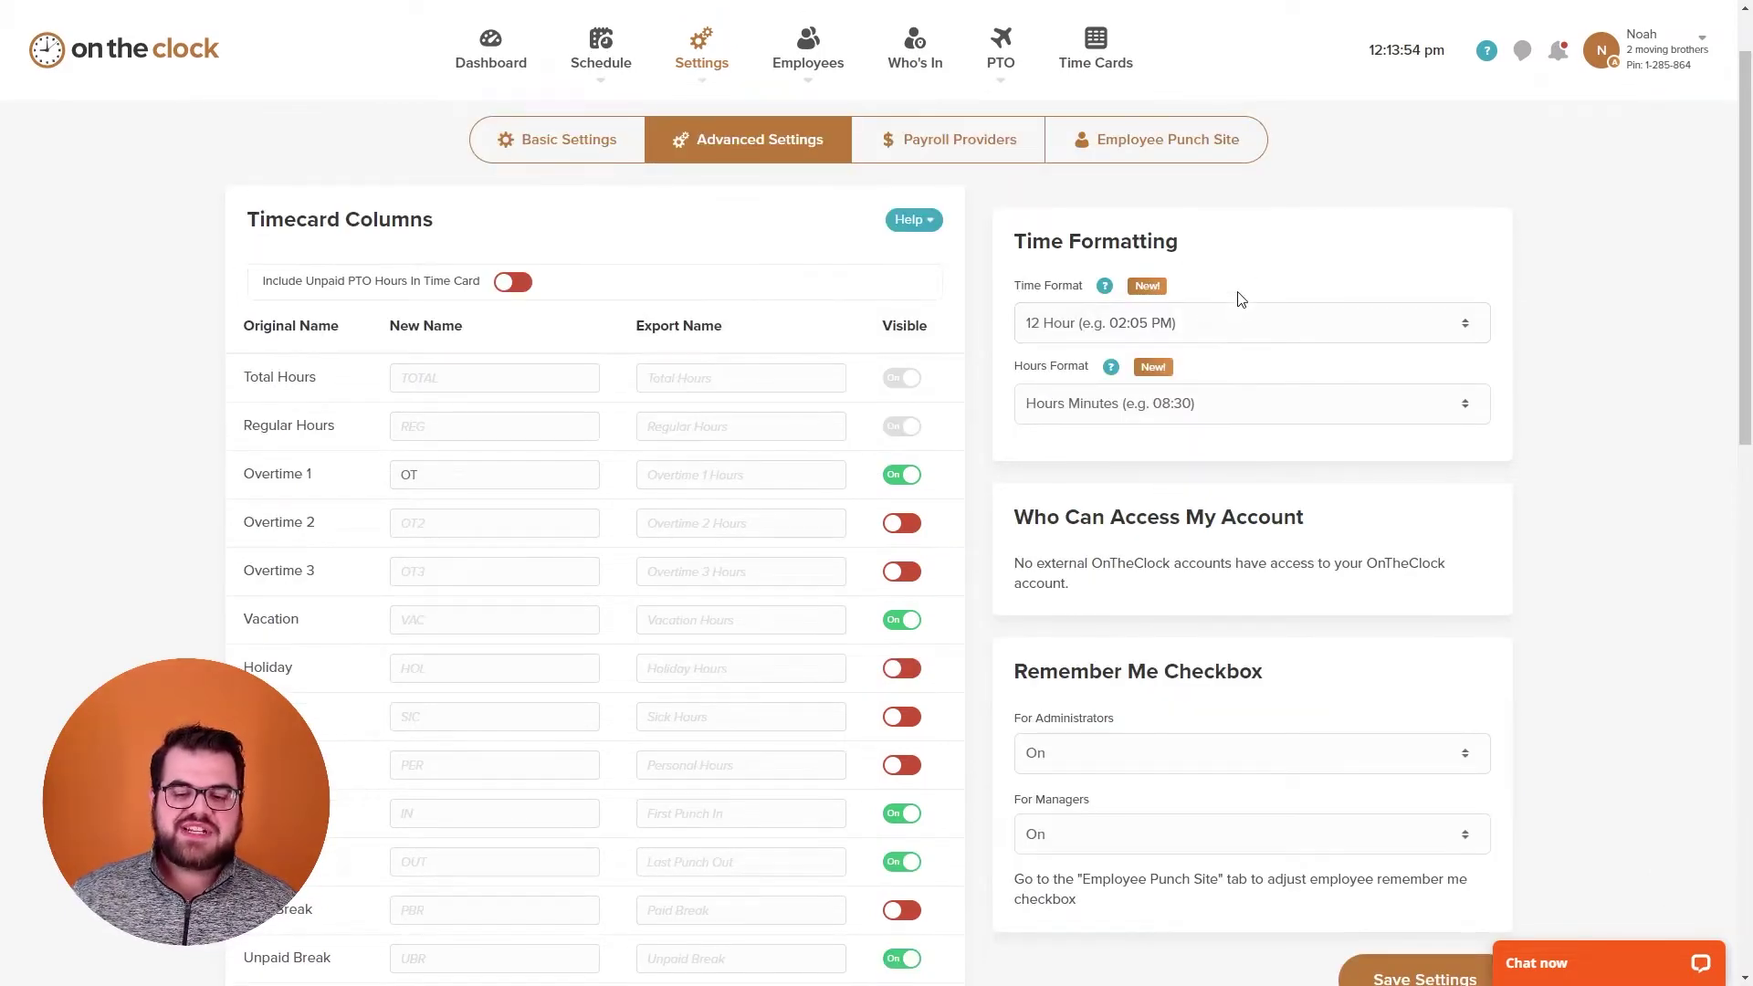
Step: Review the available time format and hours format choices for the timecards
click(1236, 330)
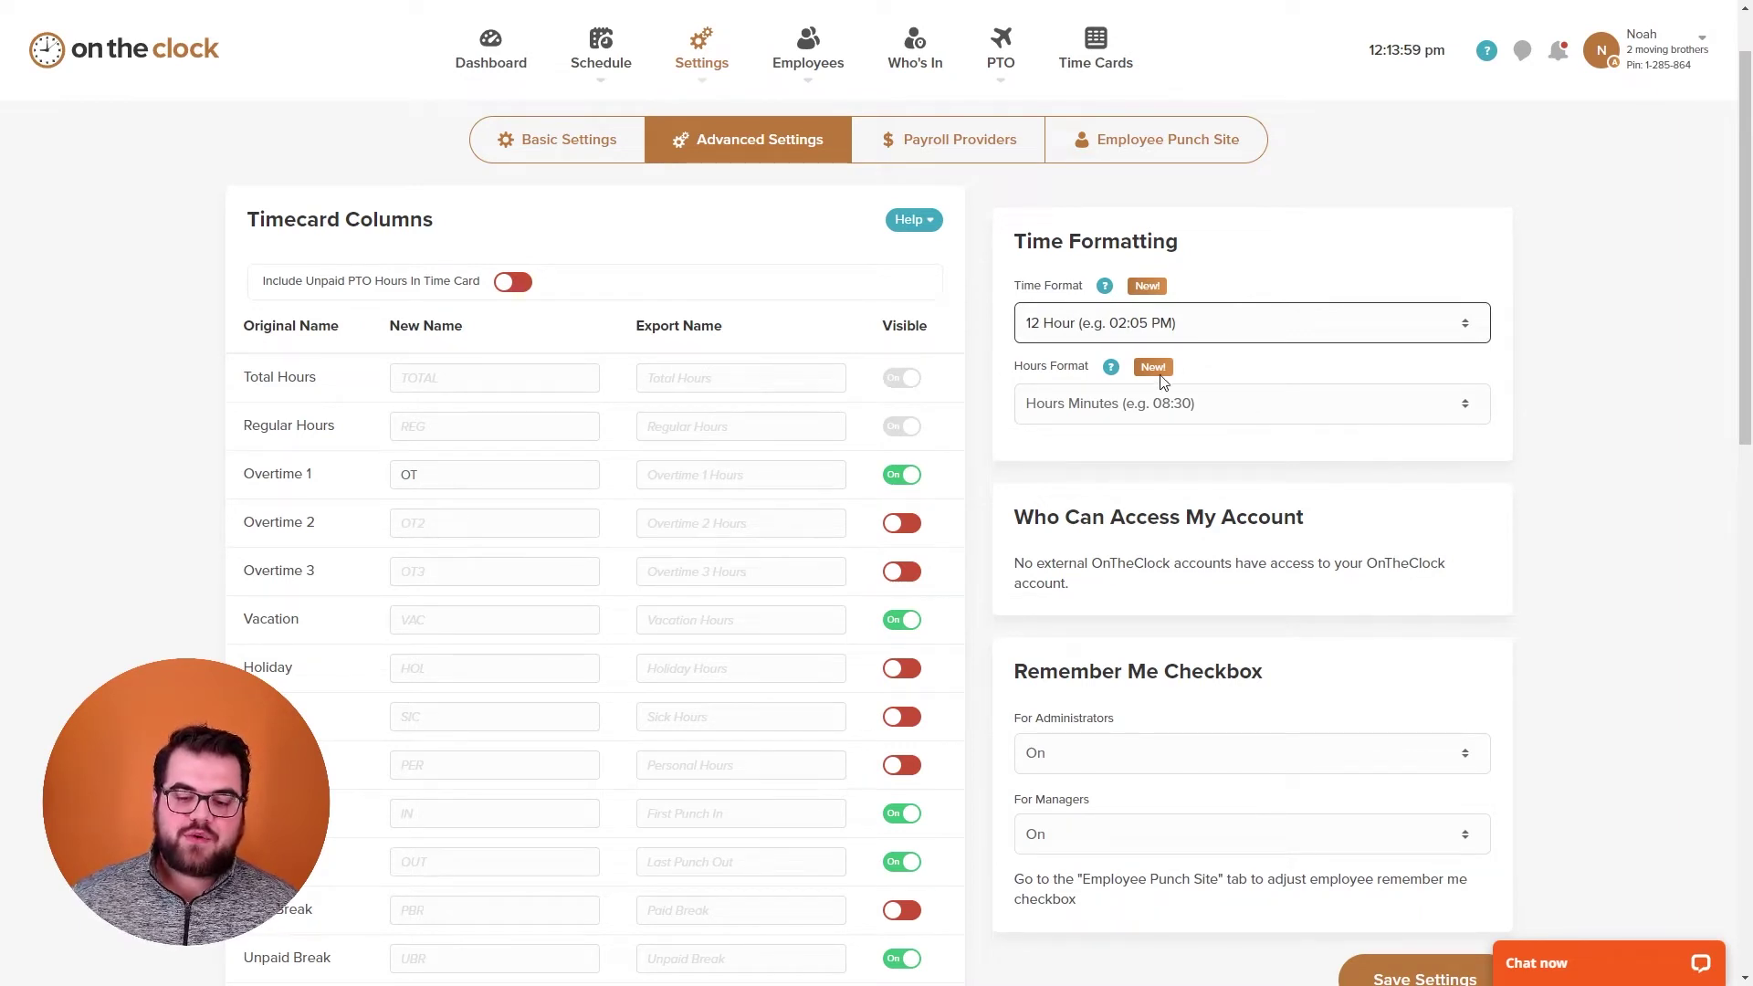
click(1242, 255)
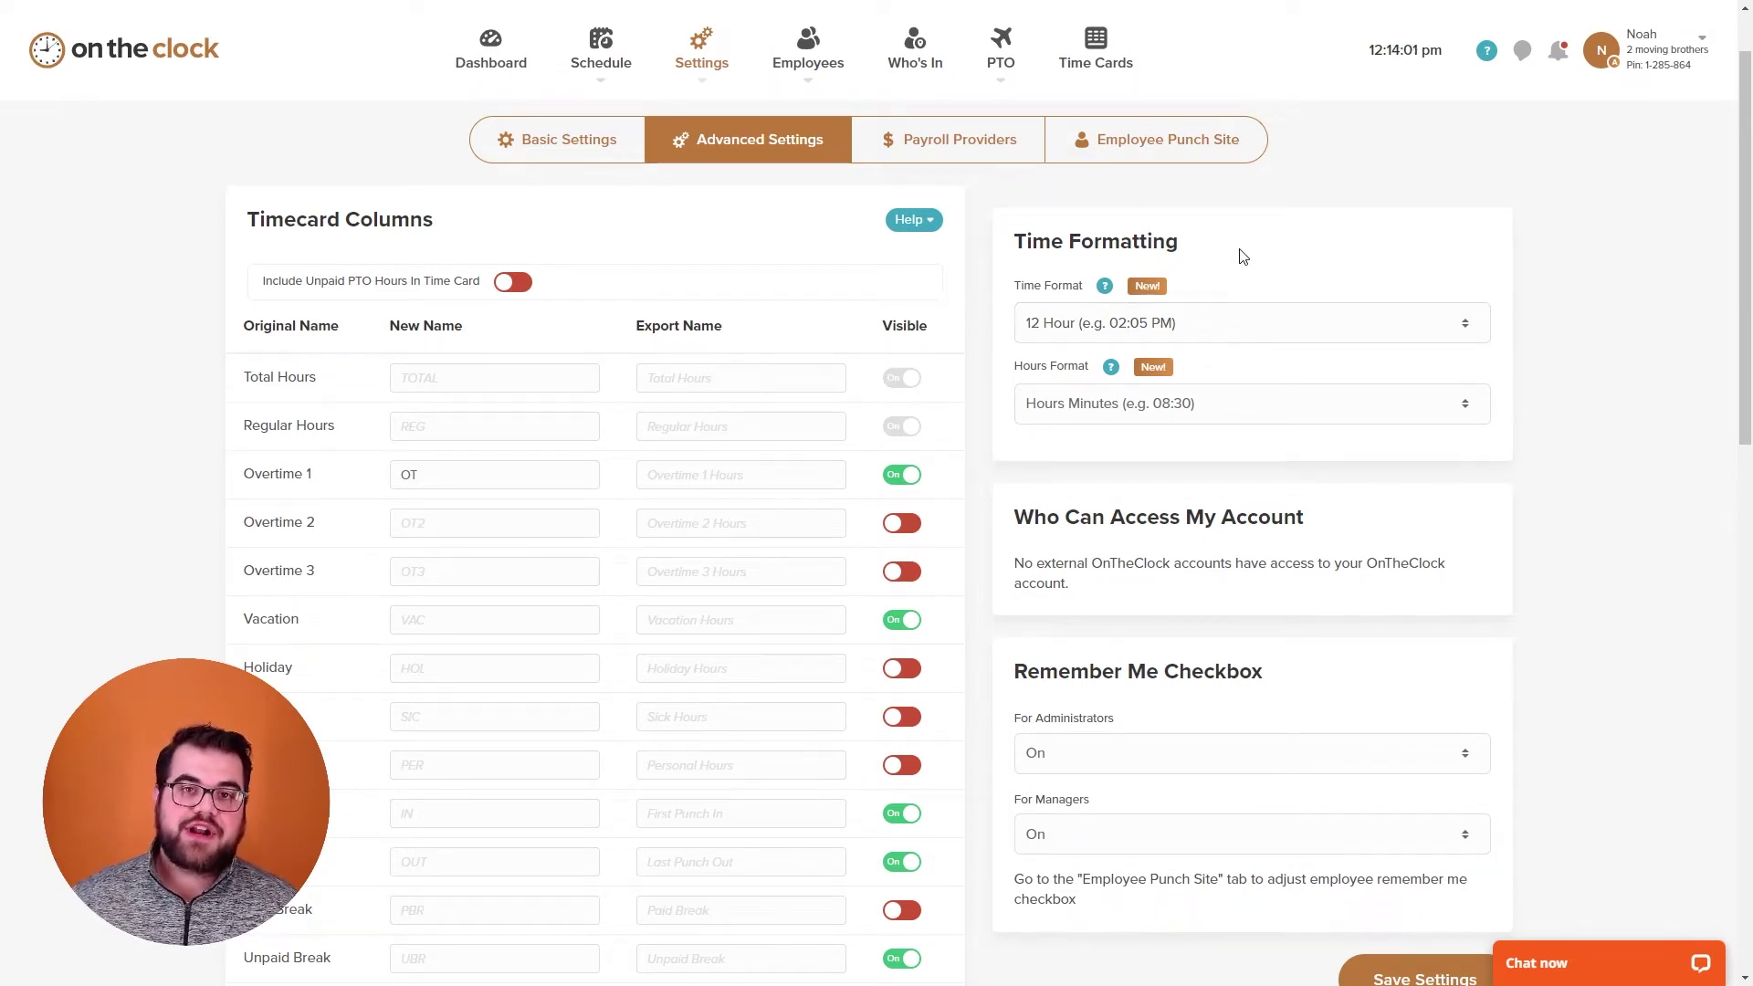
click(1102, 419)
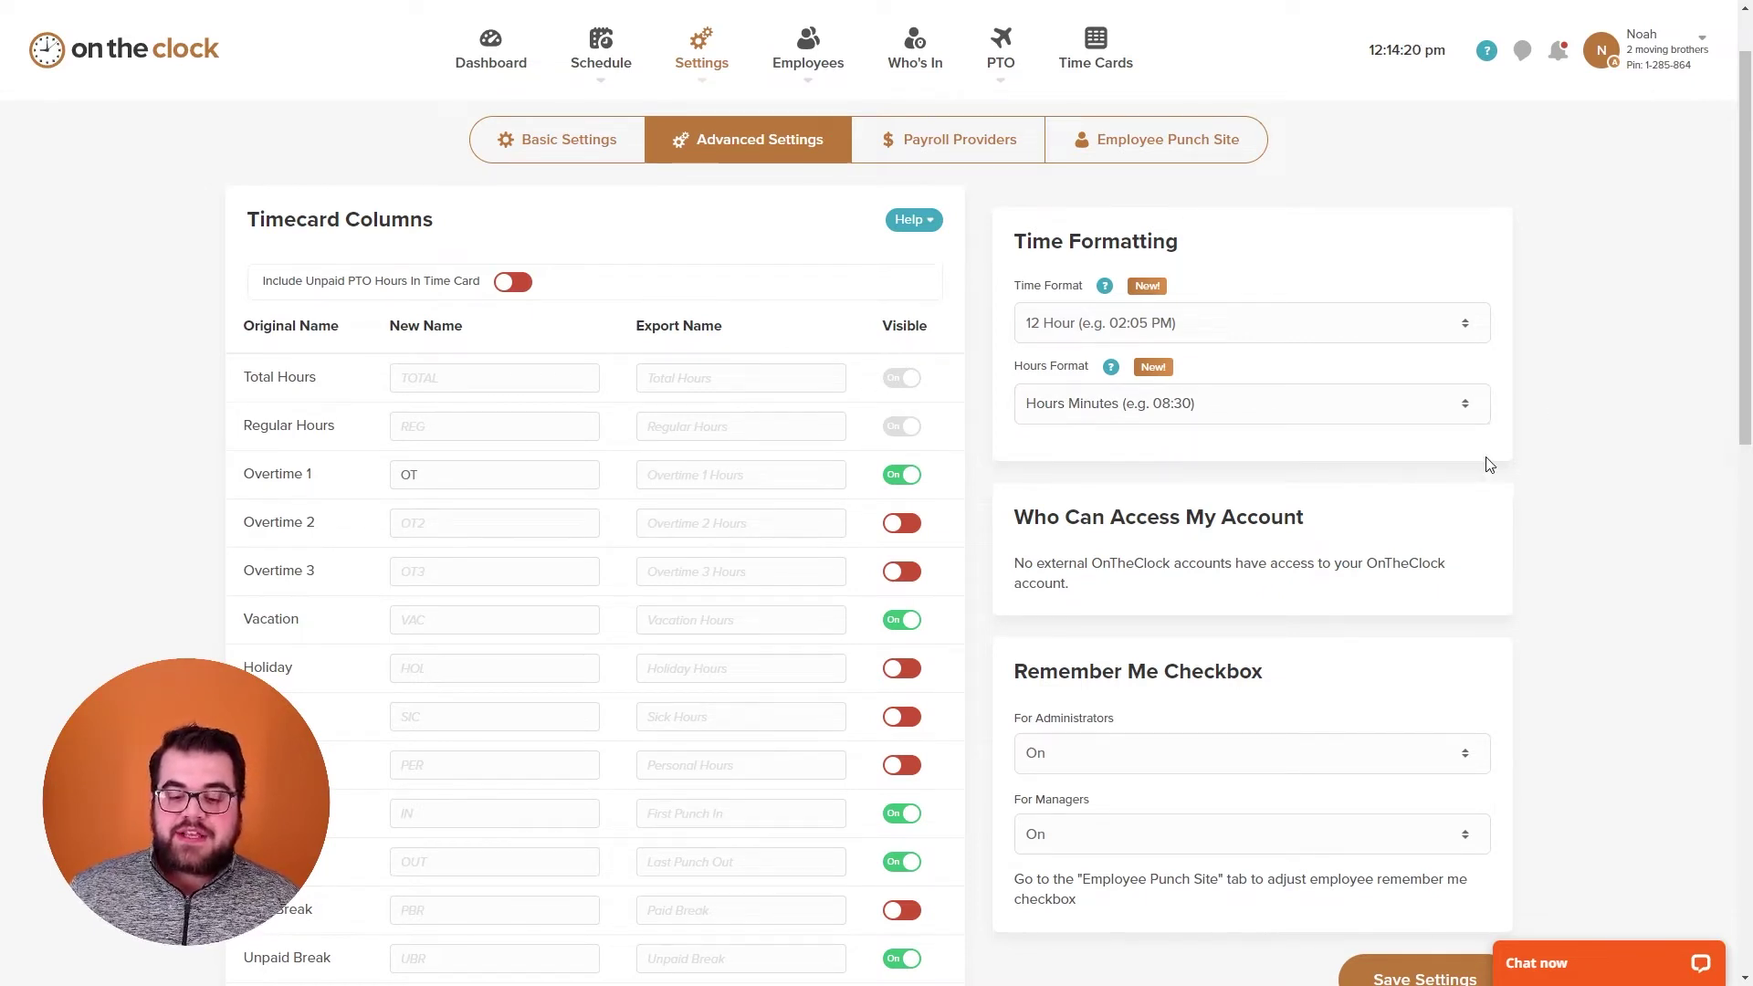
scroll(1479, 462, down, 3)
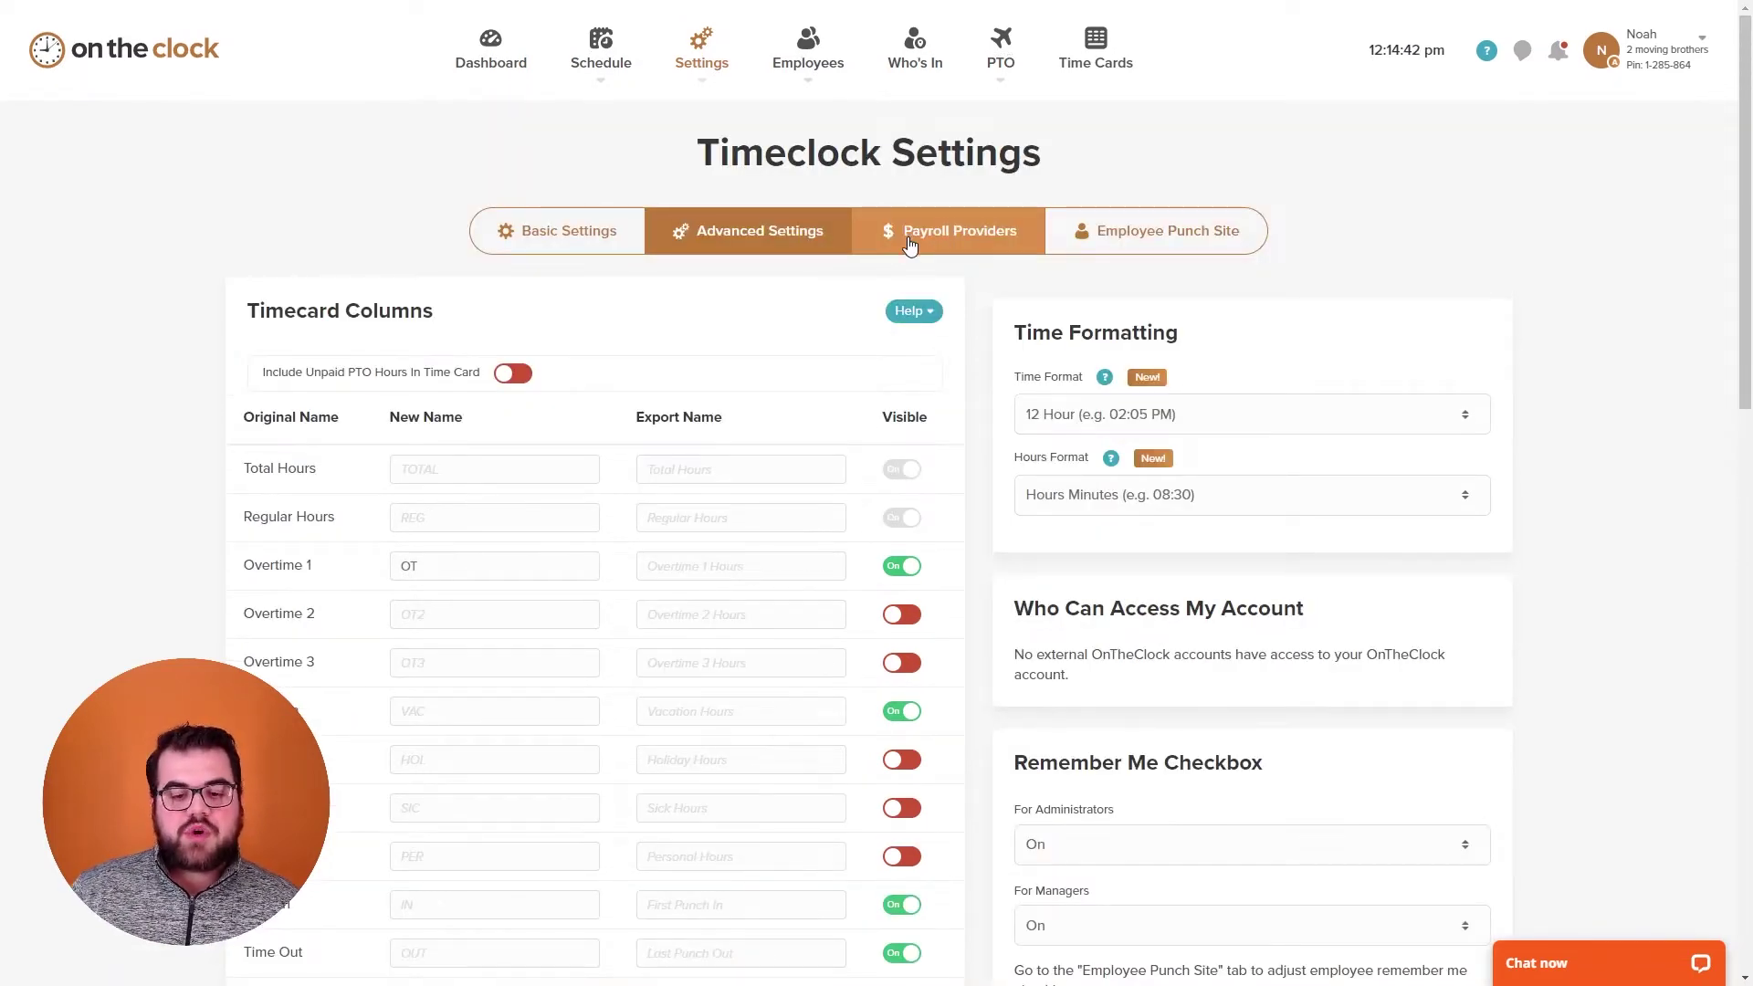
Step: Review the accountant invitation and the payroll software connections in the payroll provider settings
click(910, 245)
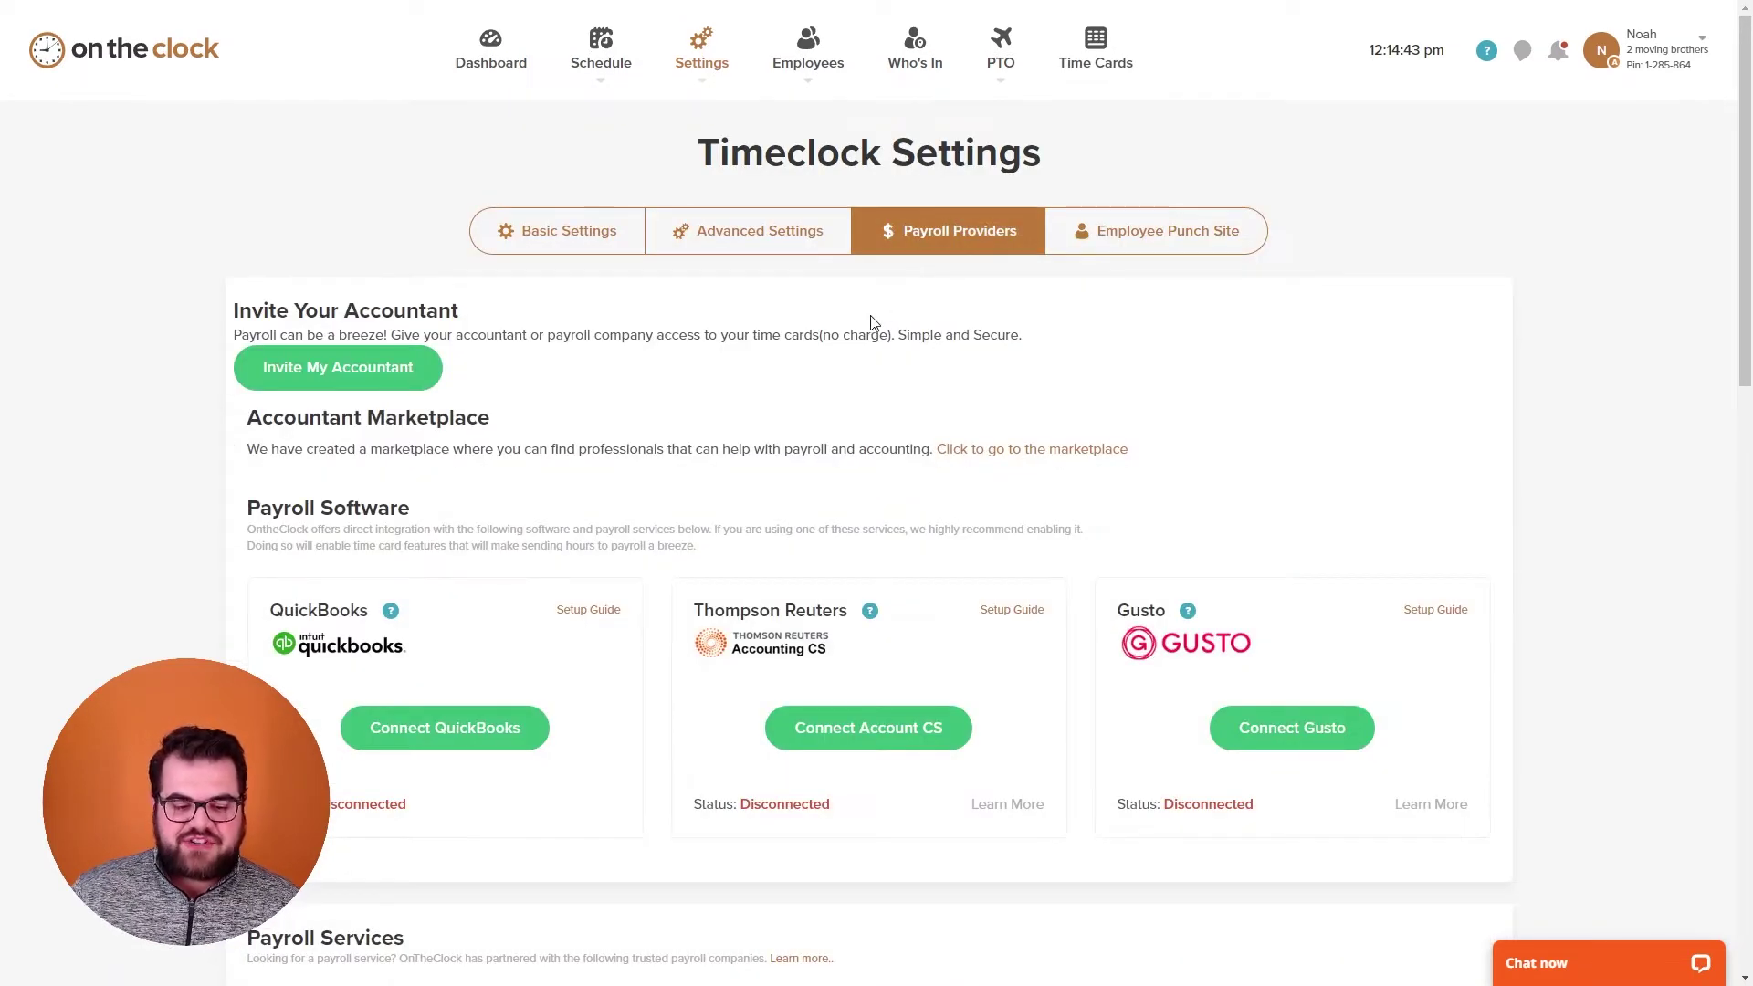
scroll(863, 311, down, 2)
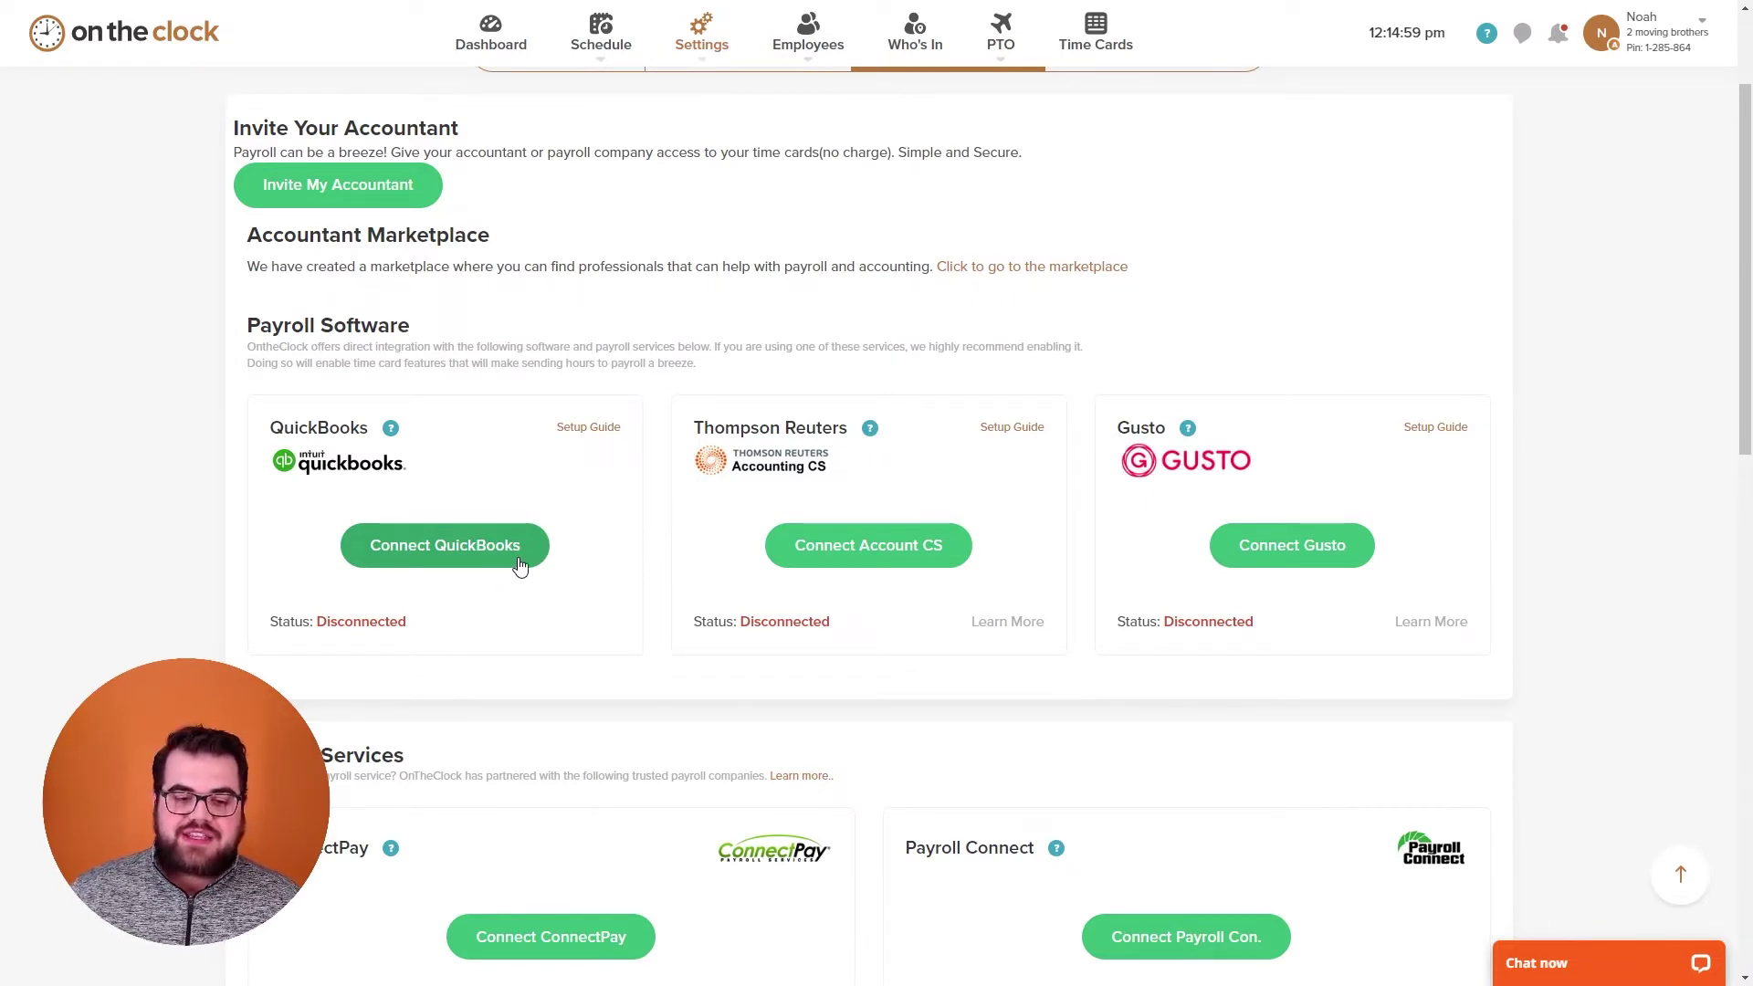
scroll(581, 399, up, 2)
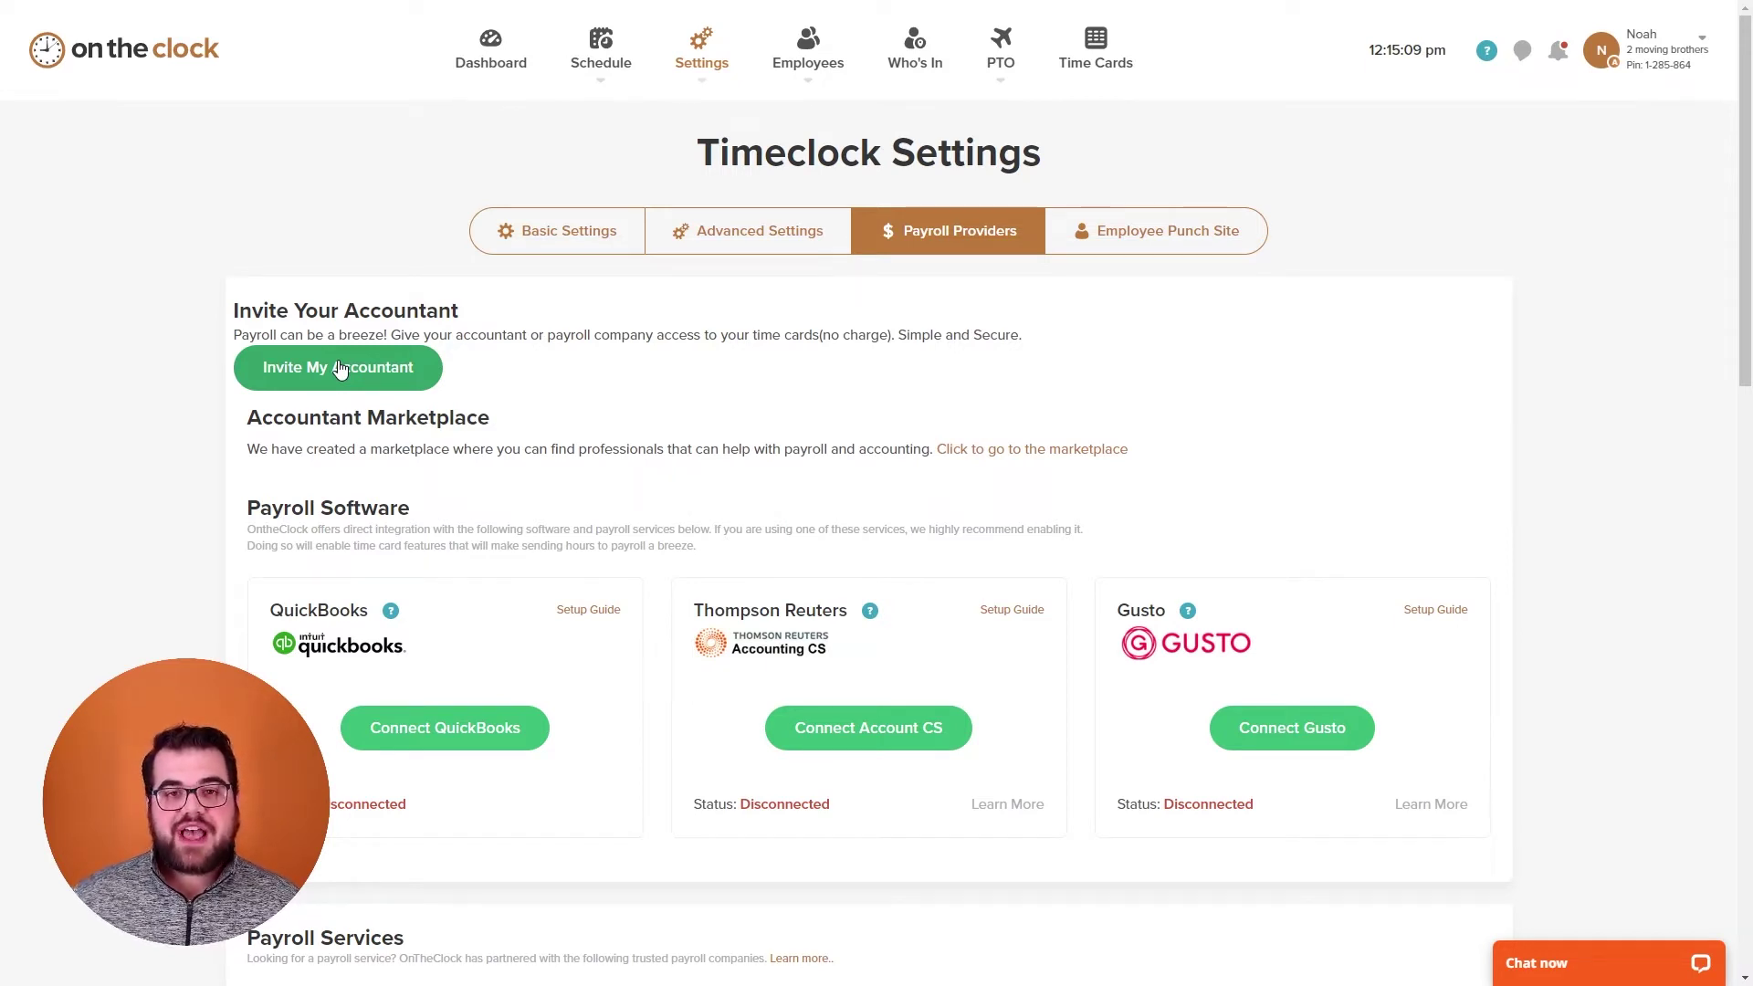
Step: Review the group punching, schedule visibility and remember-me options in the employee punch site settings
click(1155, 239)
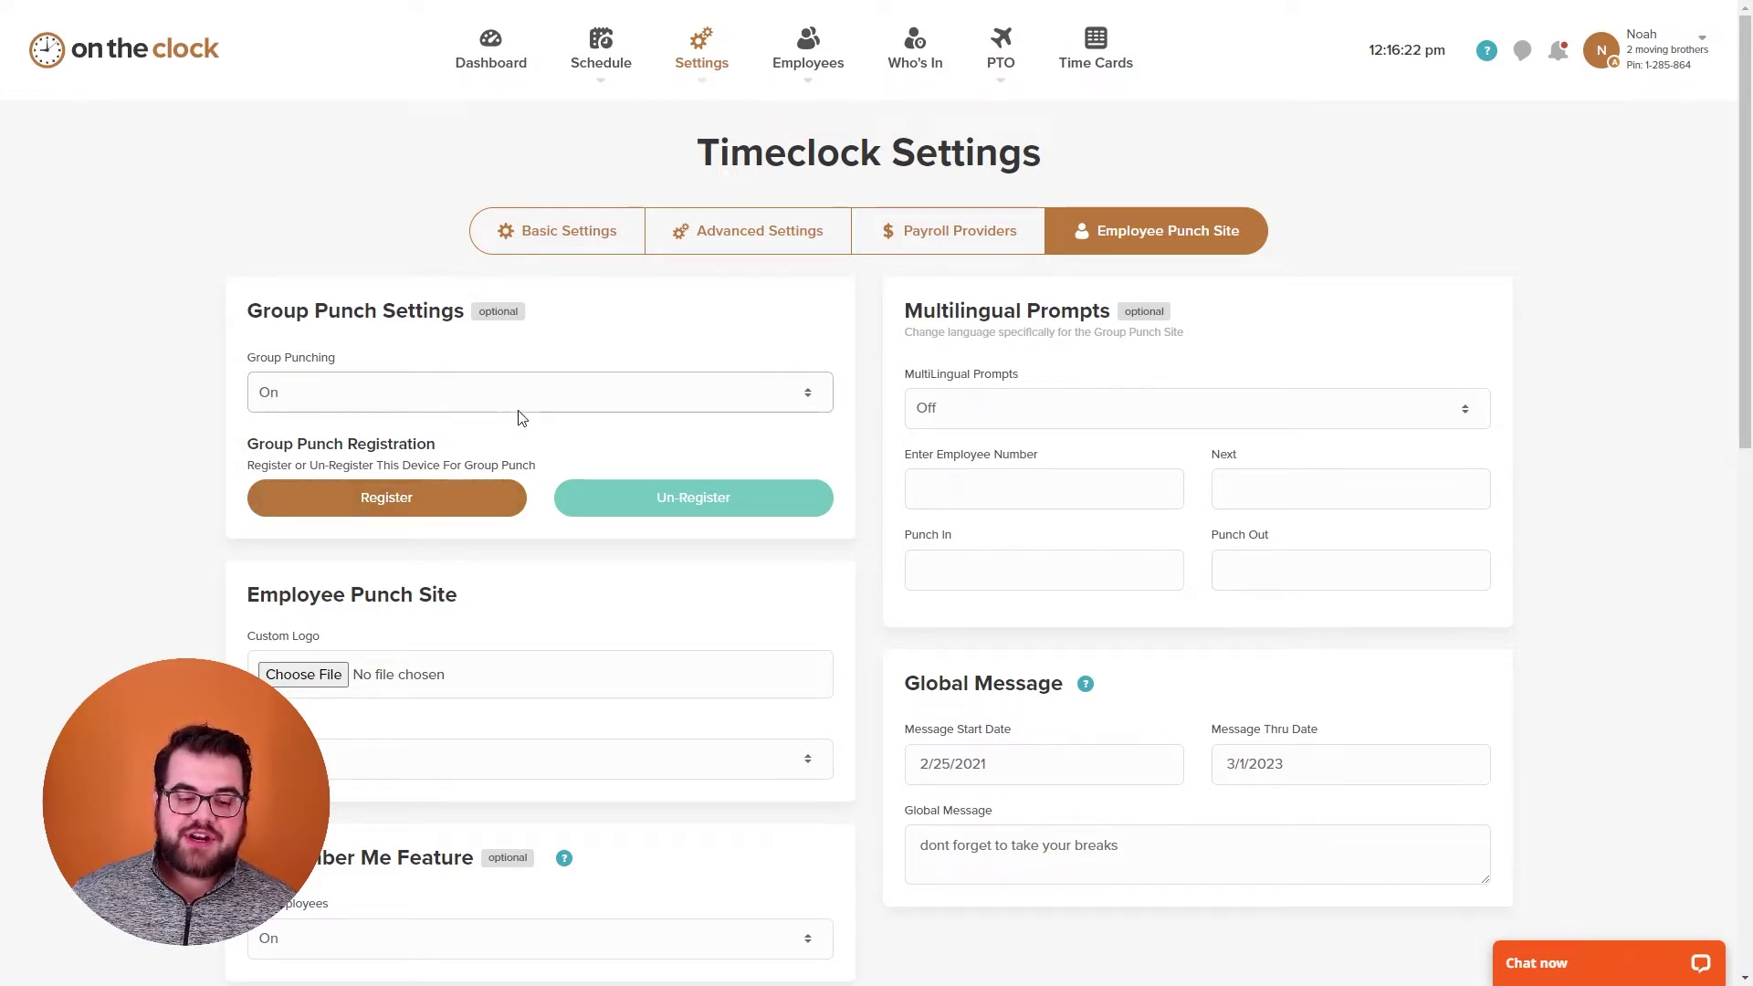
scroll(639, 503, down, 2)
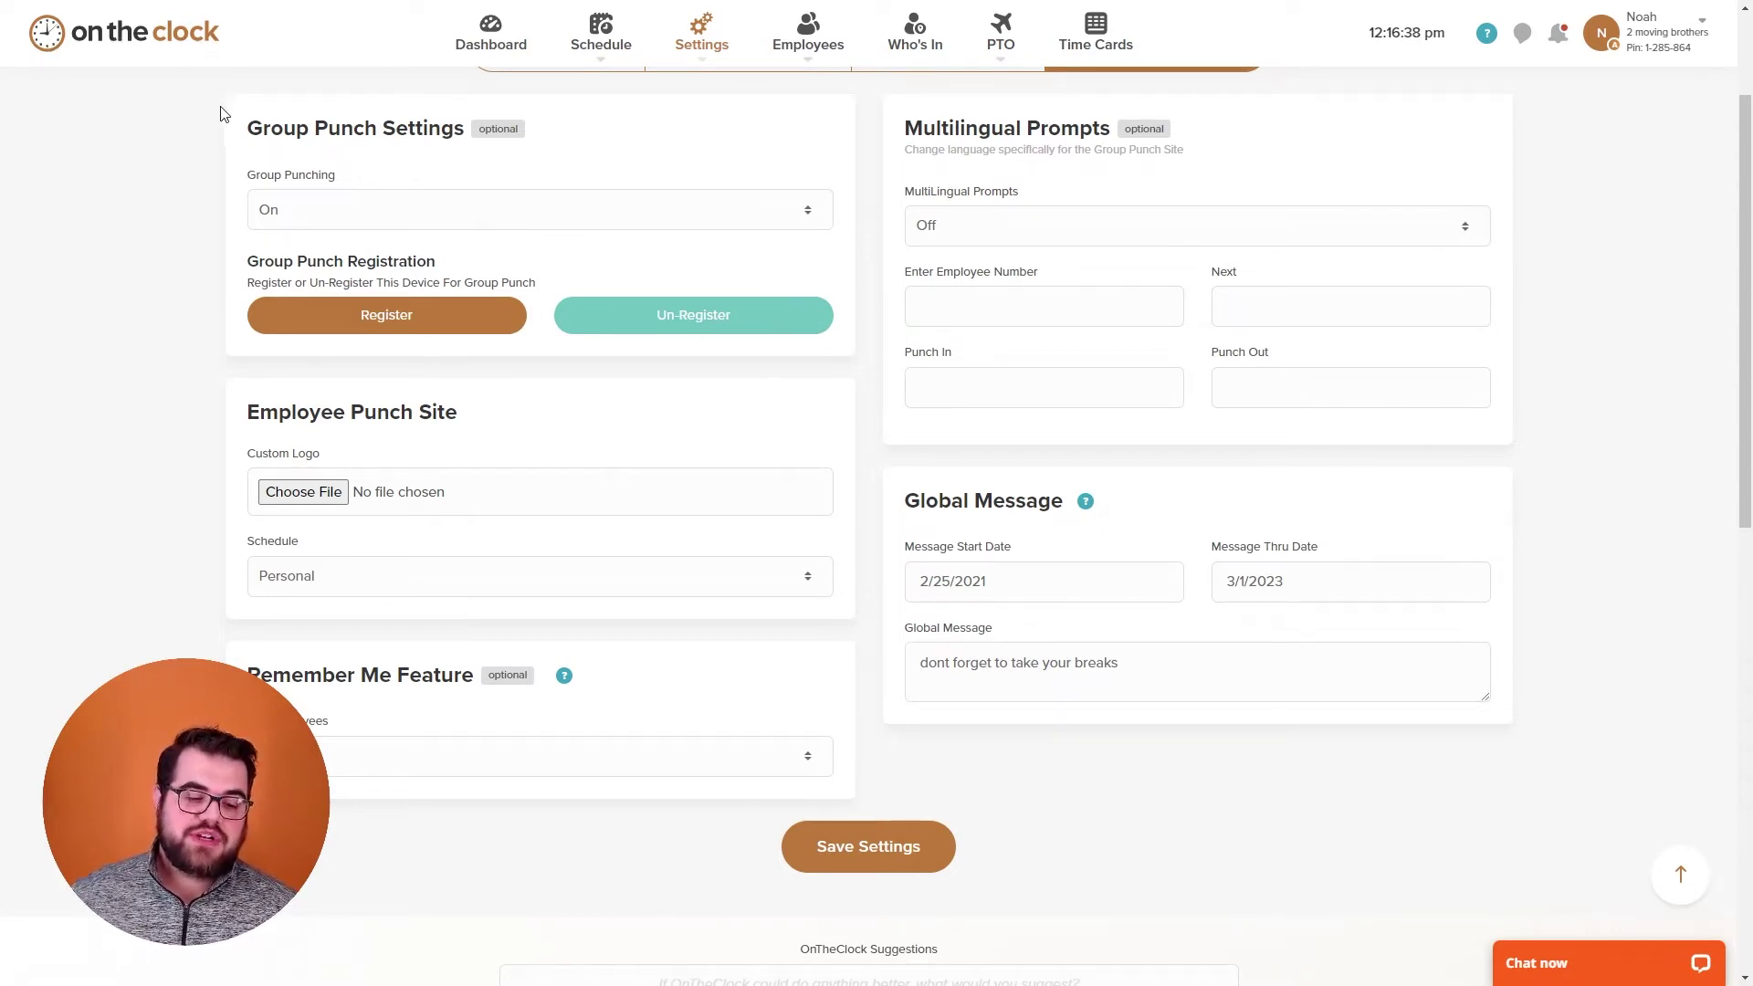
scroll(395, 595, down, 1)
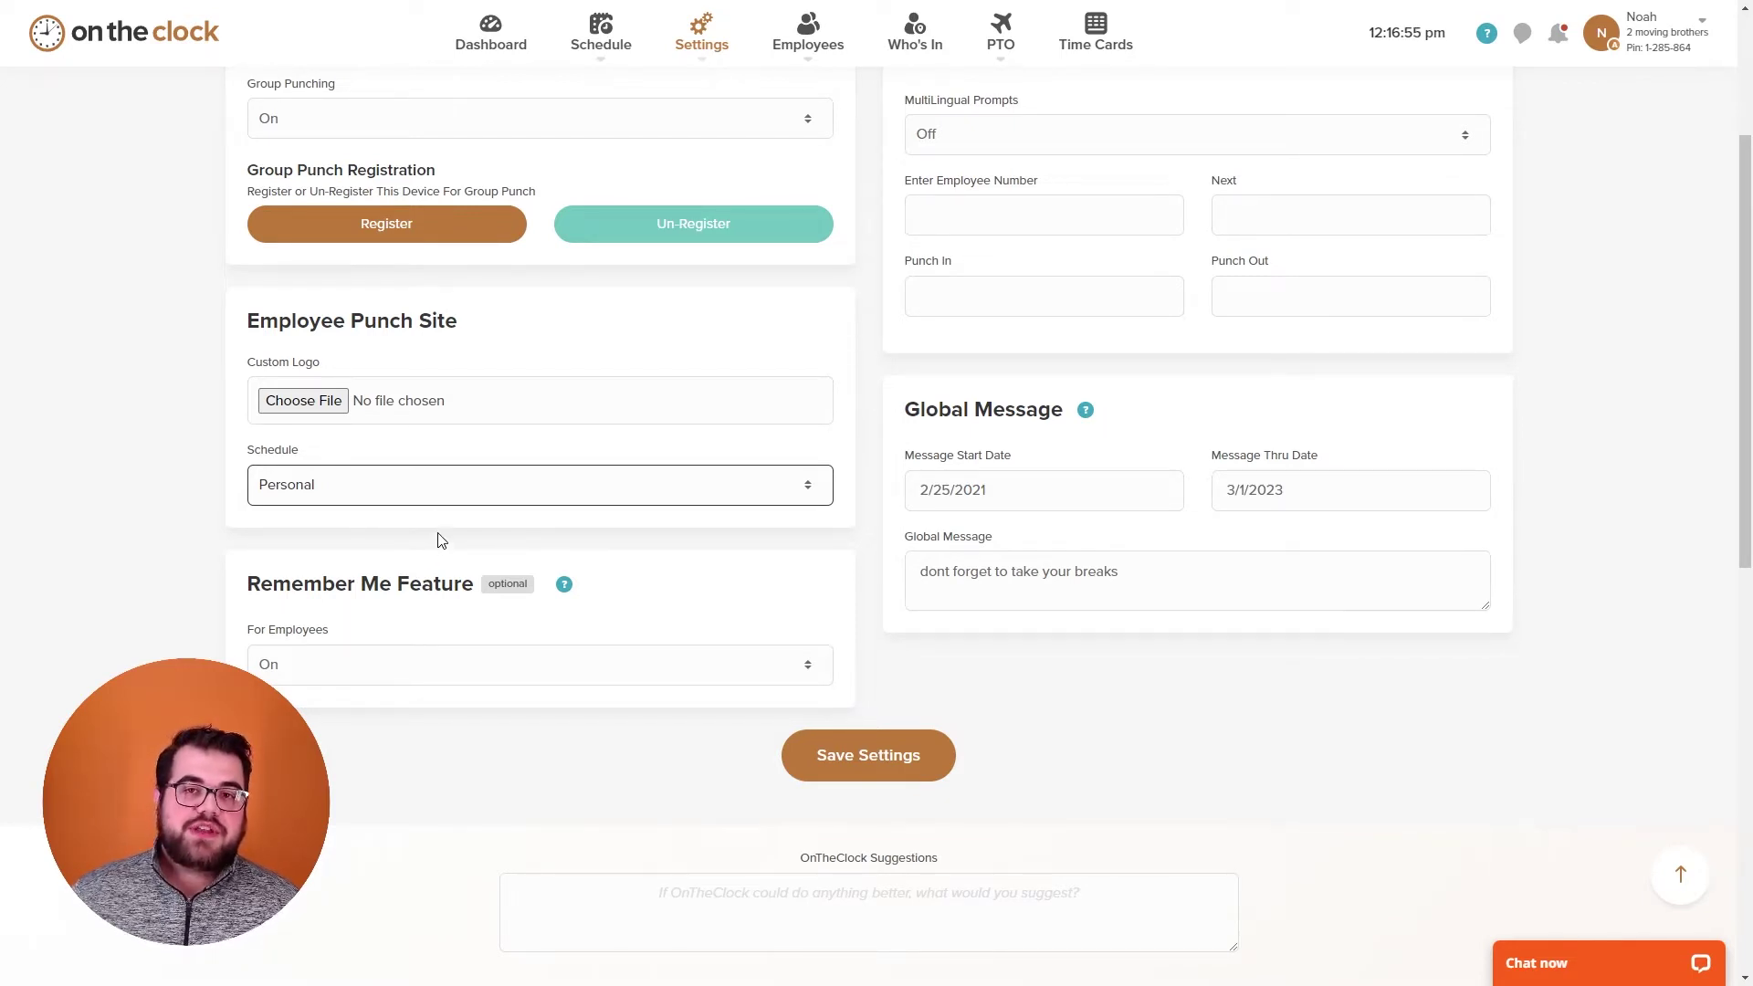
click(213, 502)
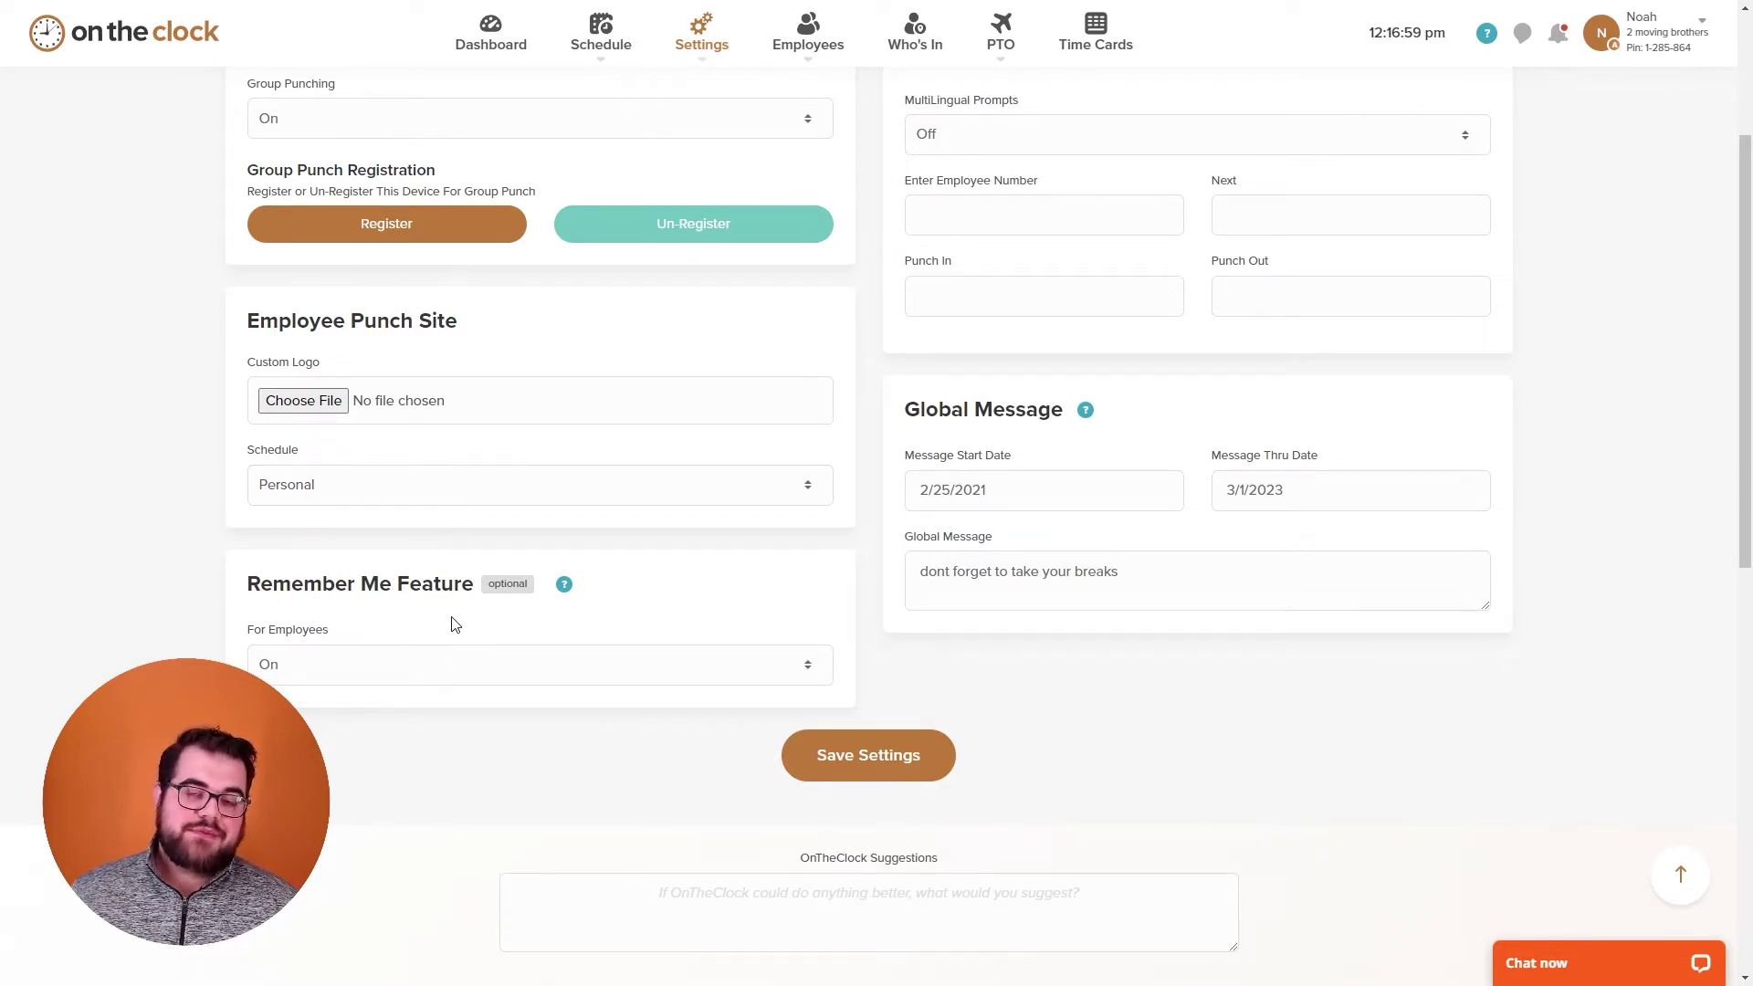
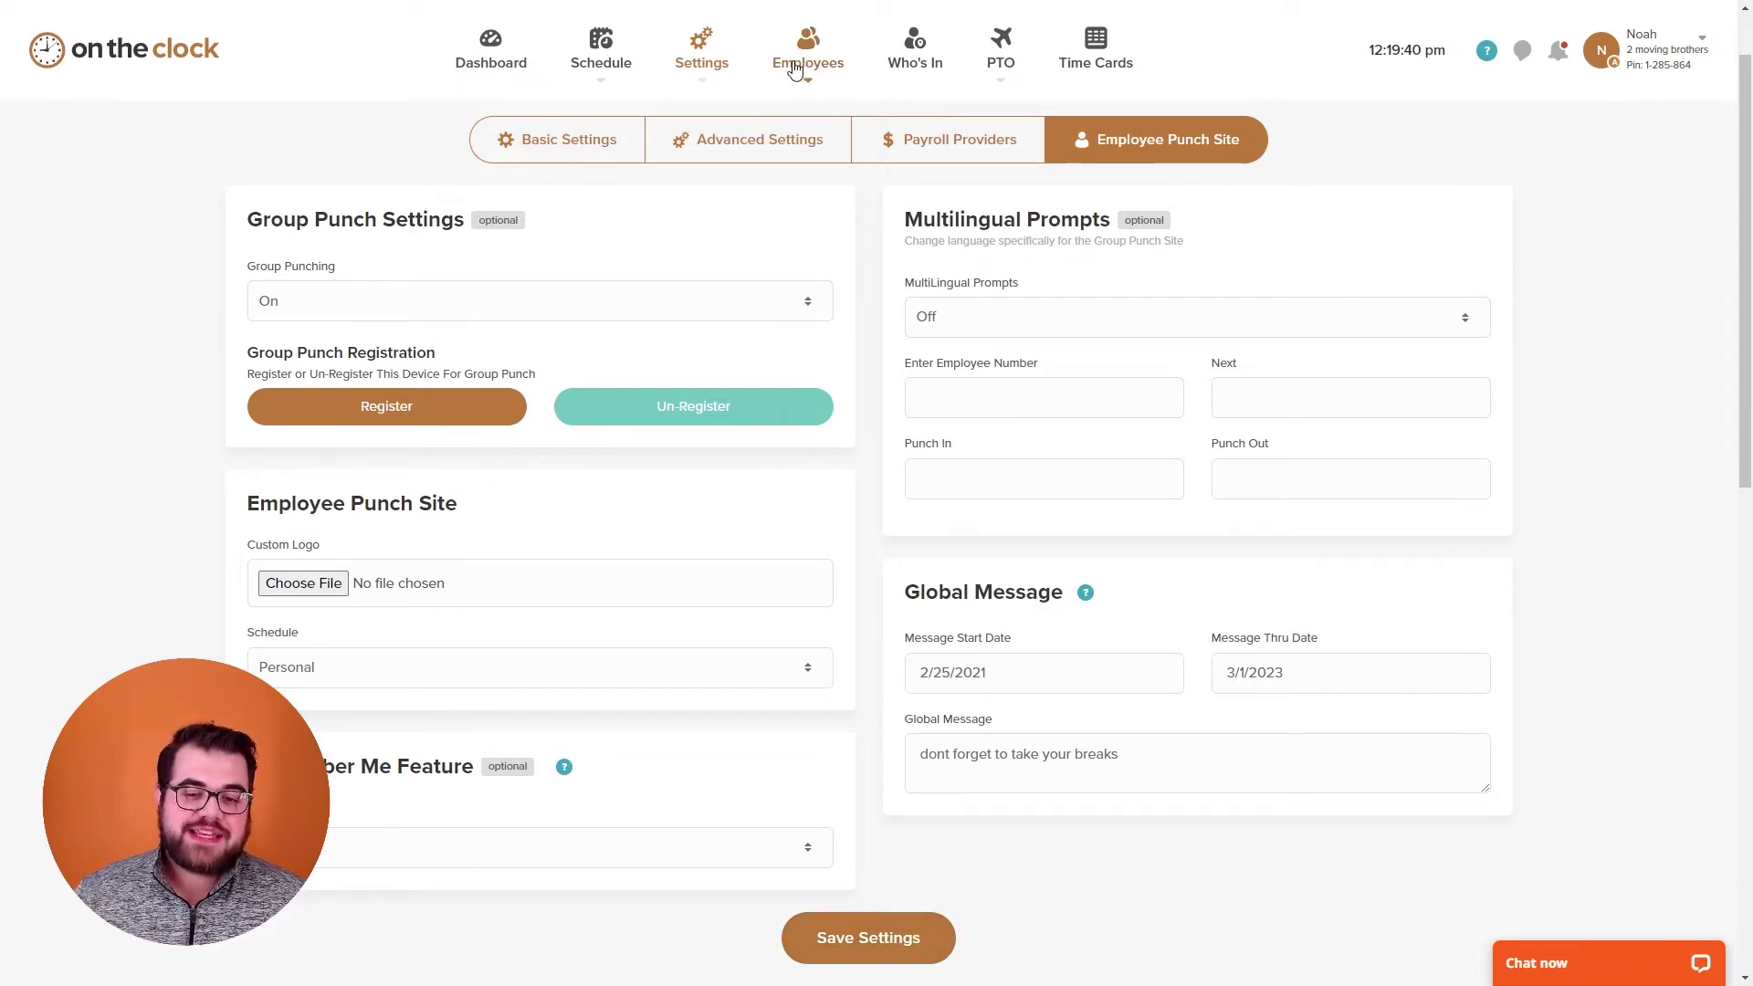
Step: Open the first listed employee's profile and assign the first available manager as that employee's primary manager
click(813, 58)
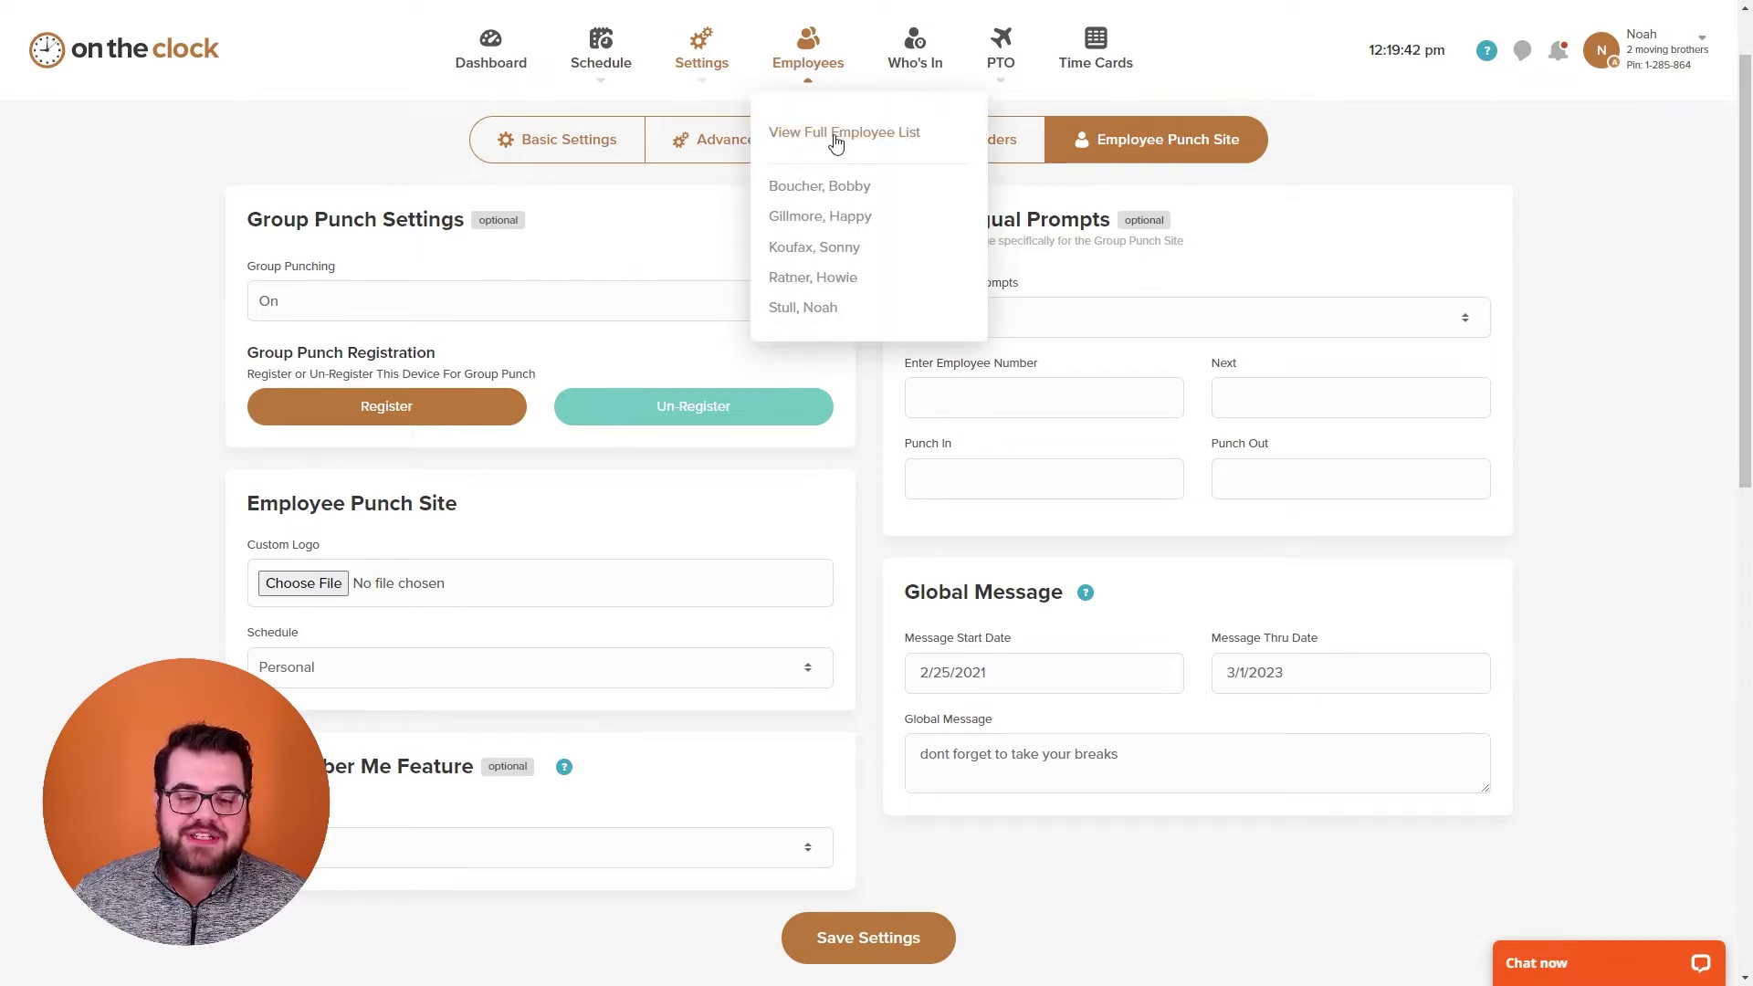
click(839, 189)
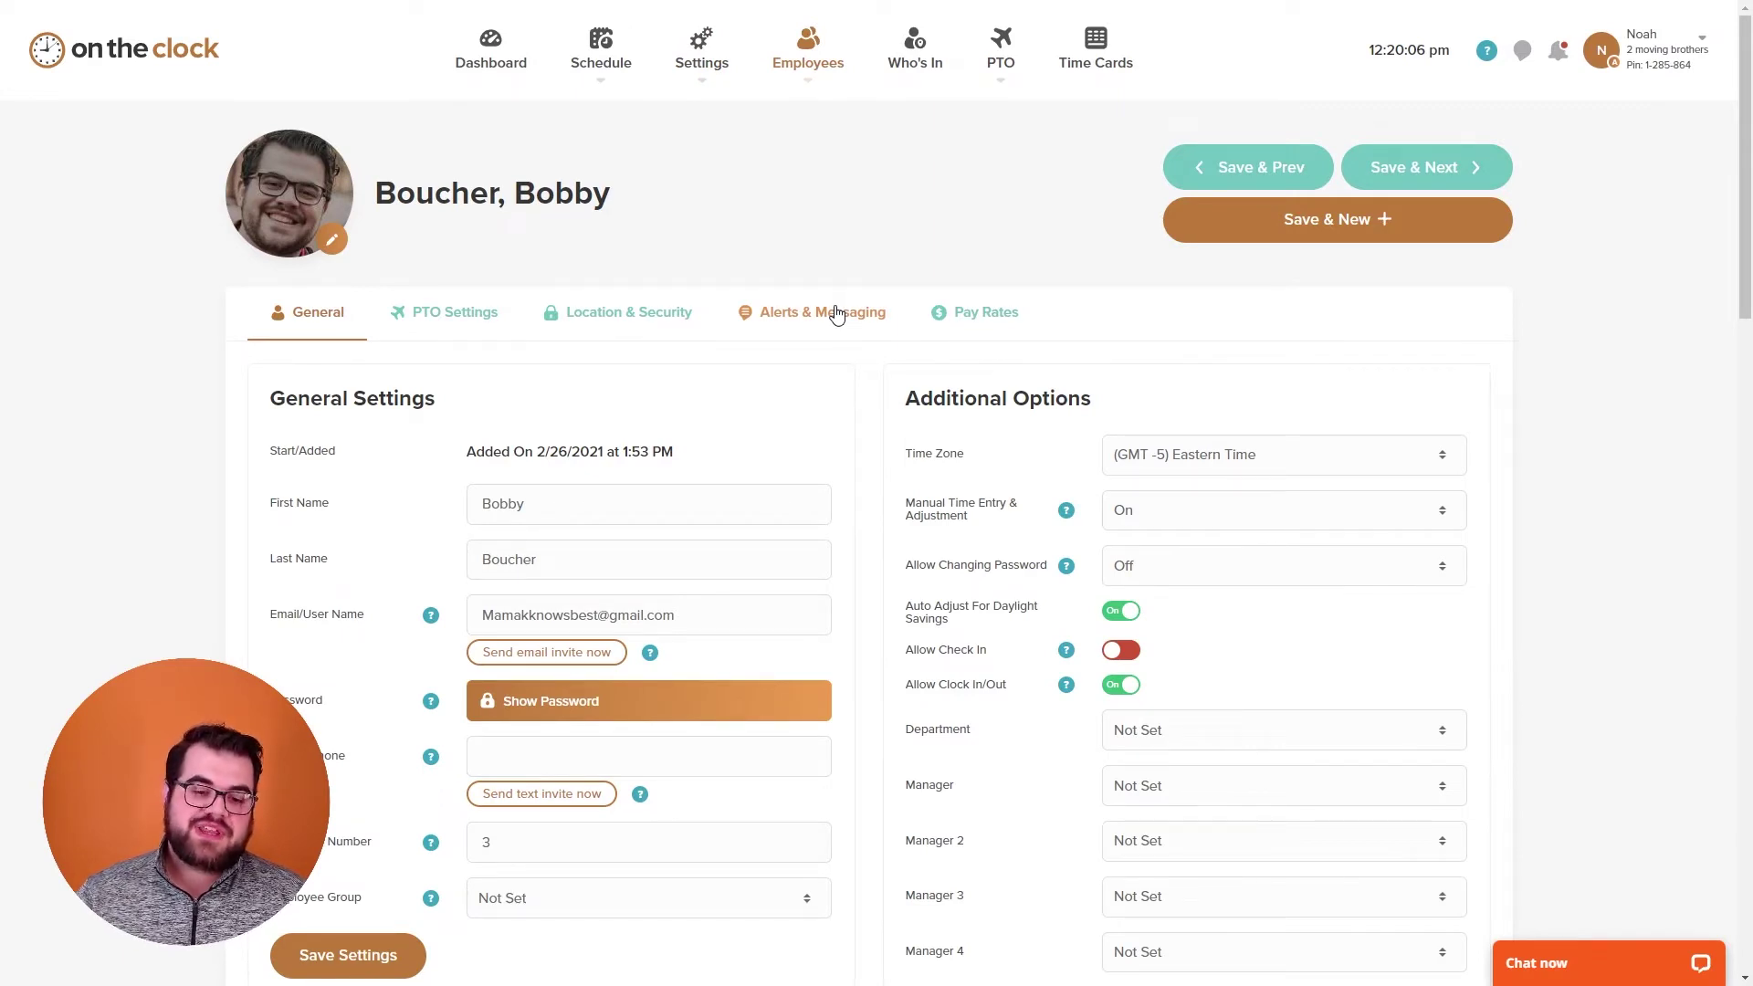
scroll(629, 383, down, 1)
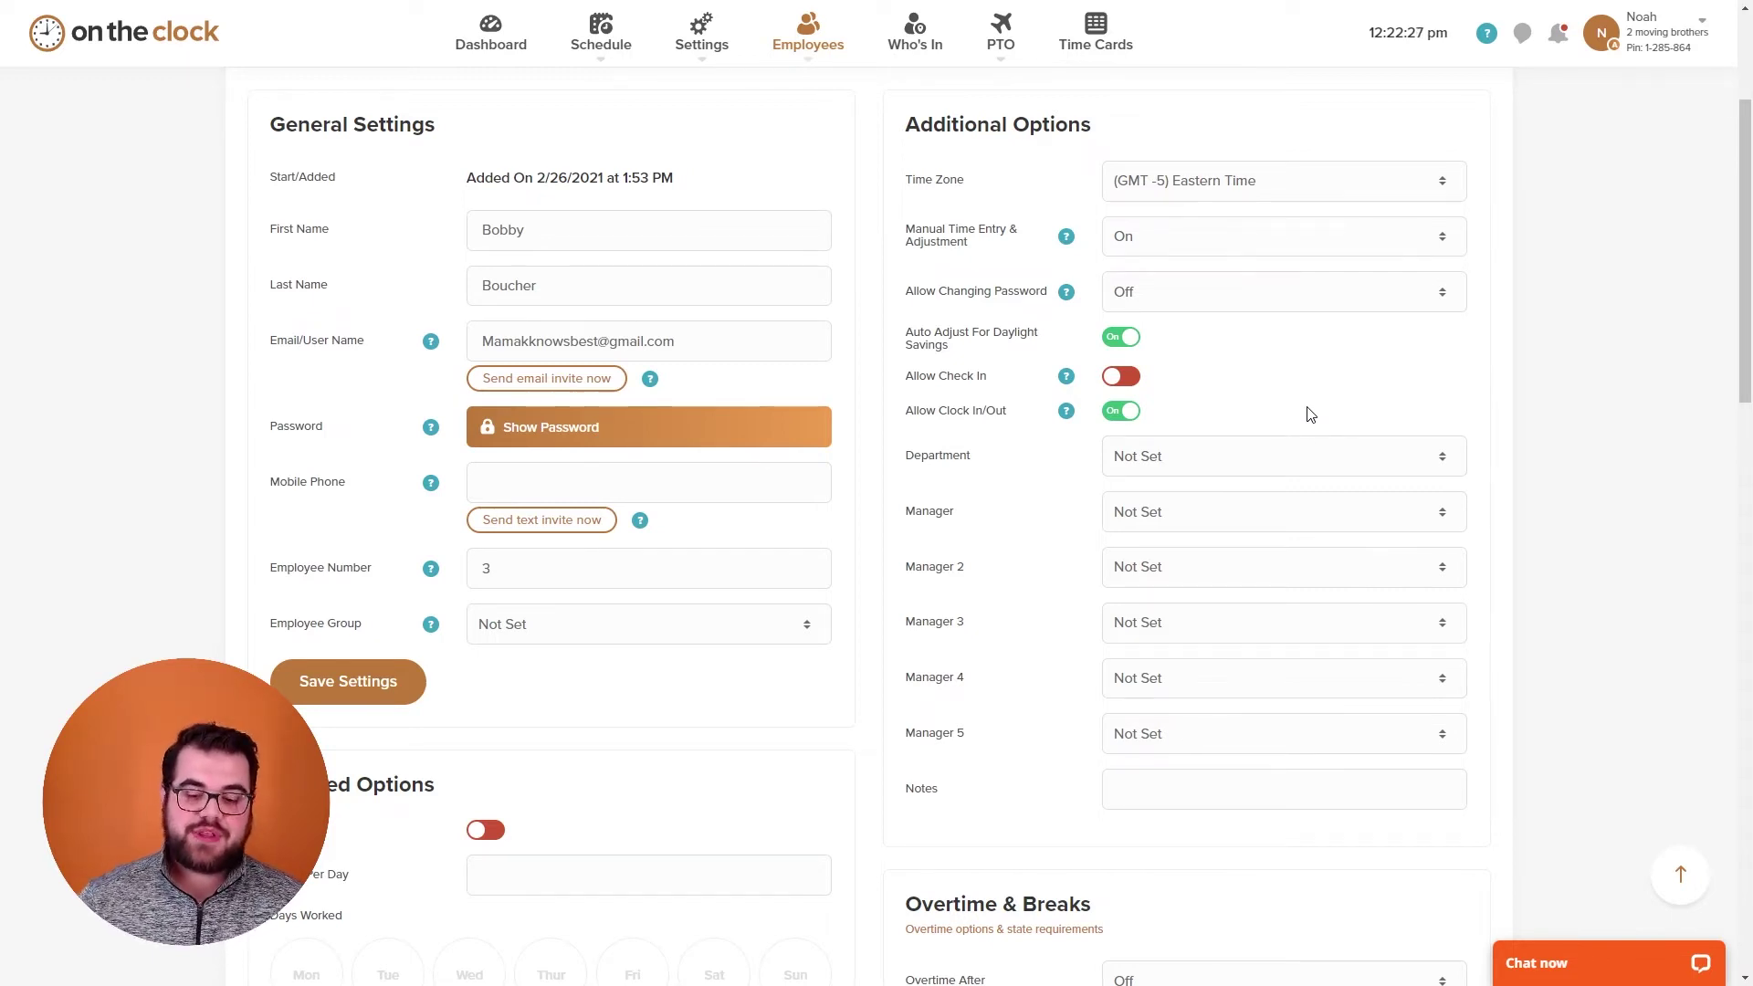
click(1187, 522)
click(1180, 549)
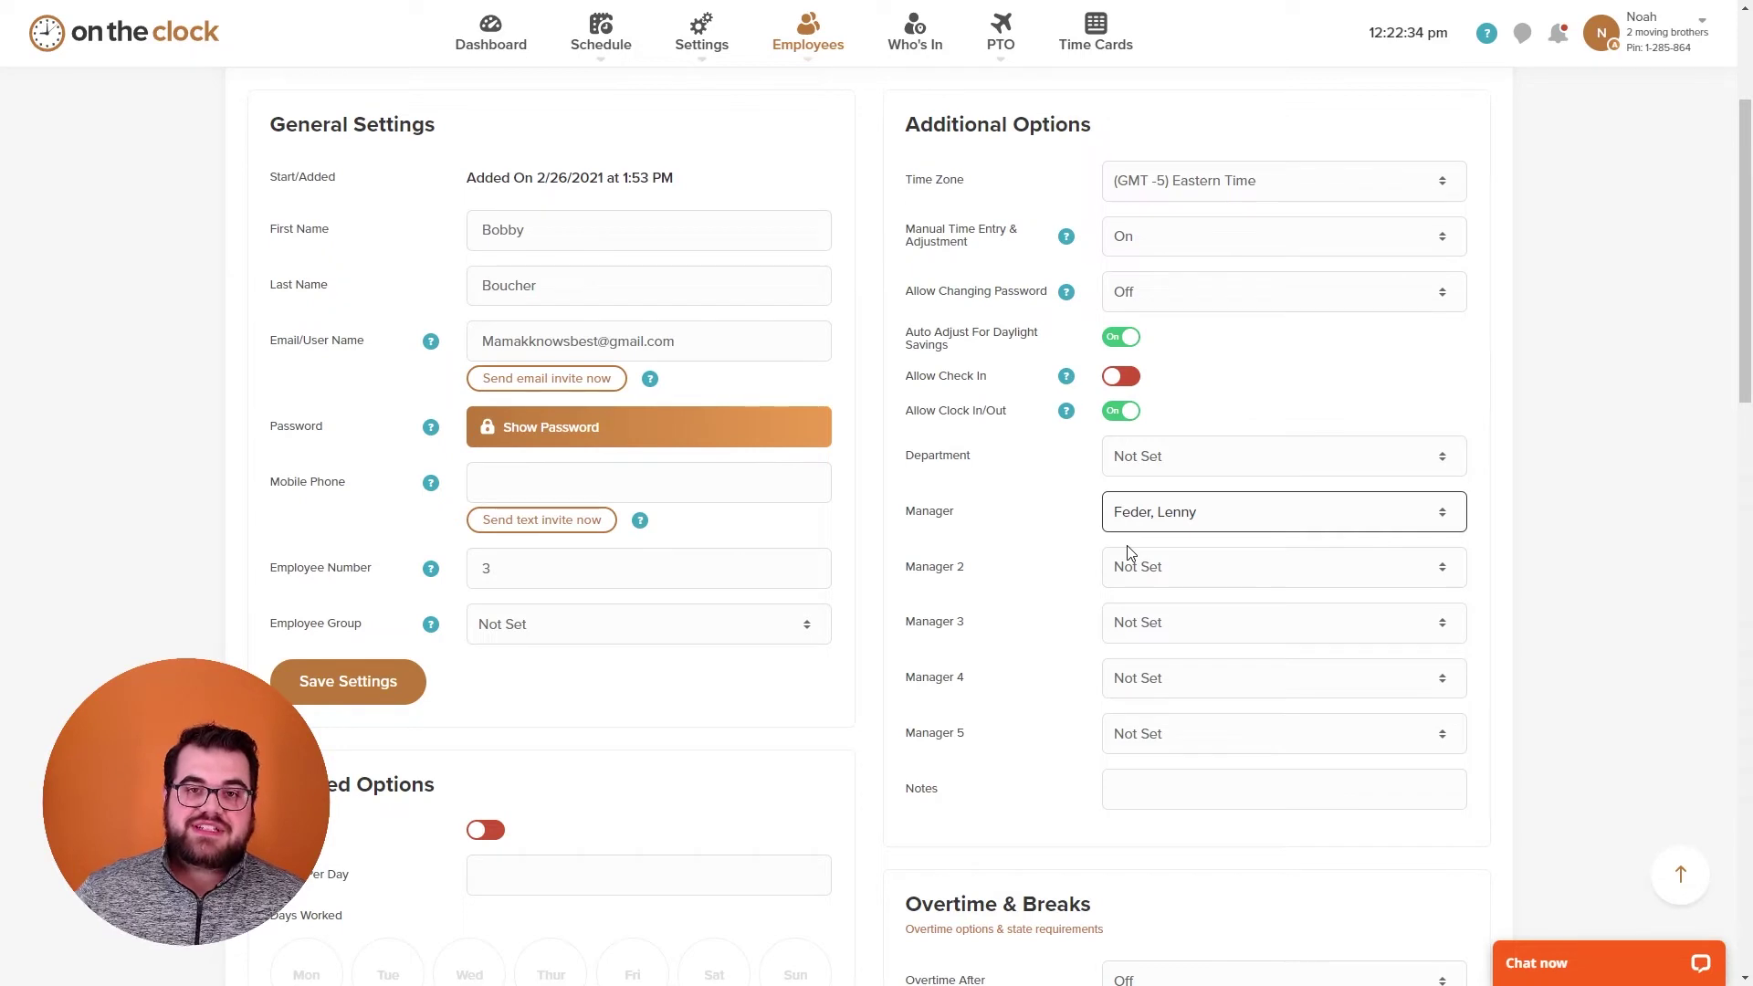
Step: Mark the employee as salaried with Monday, Tuesday, Wednesday and Friday as the days worked
scroll(1132, 566, down, 3)
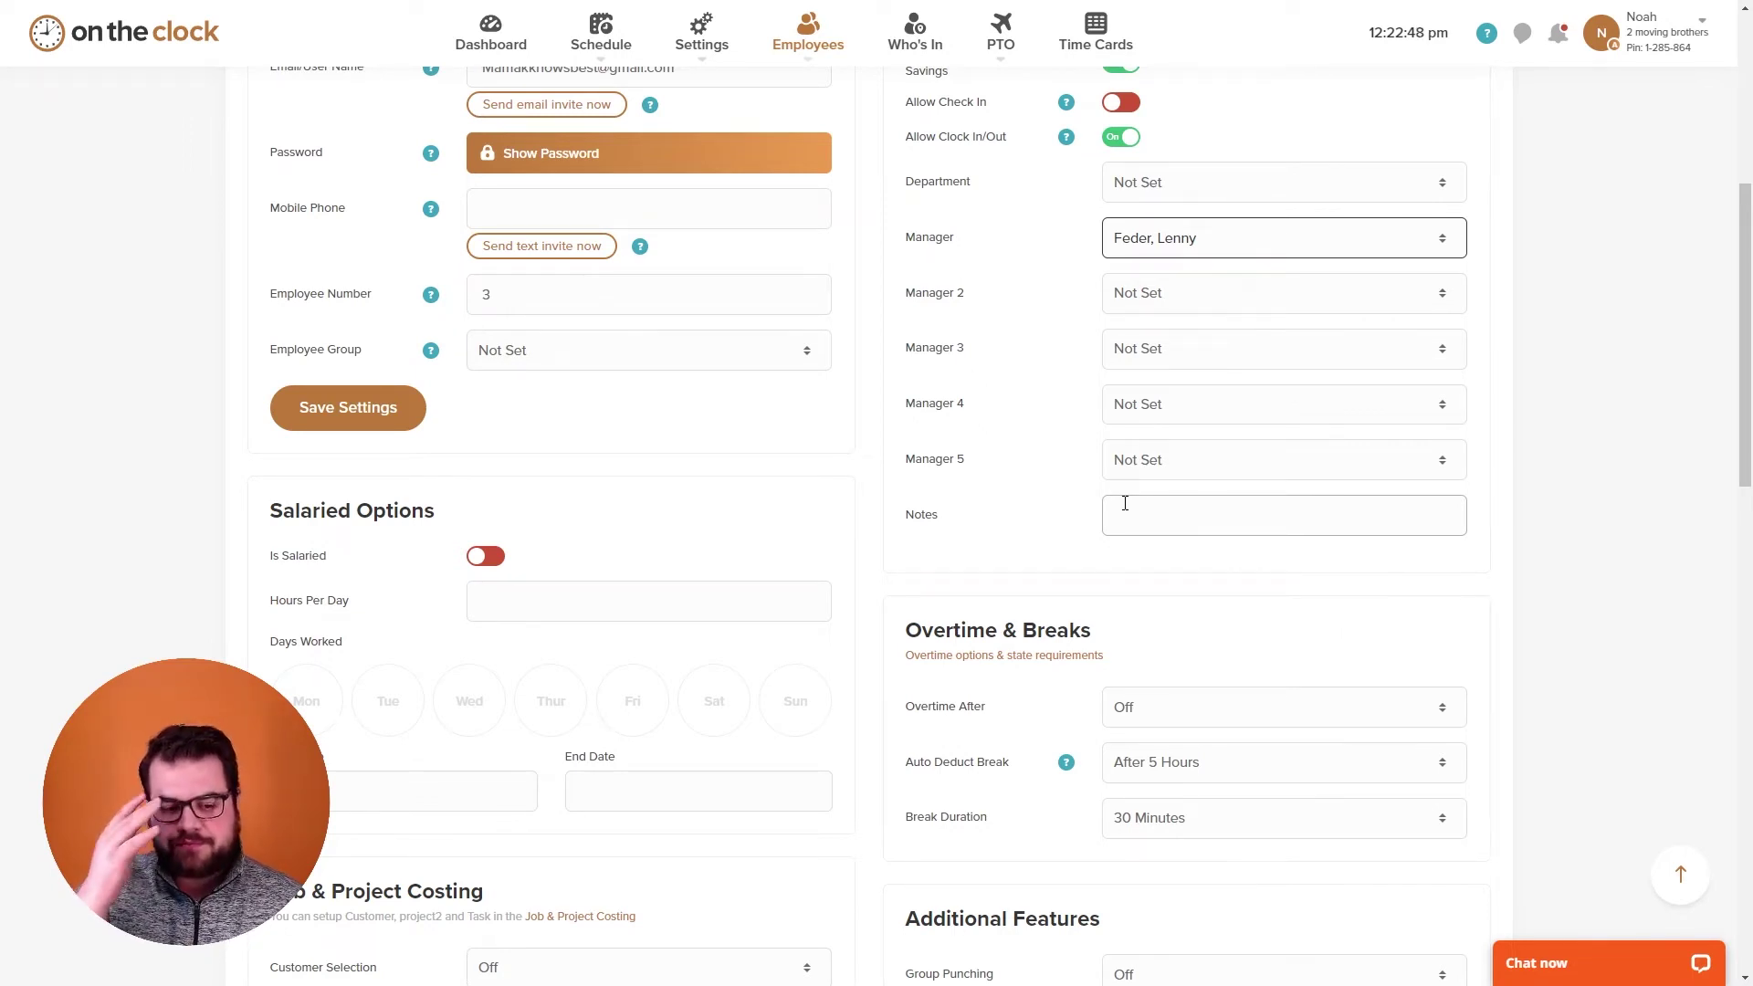
scroll(767, 502, down, 1)
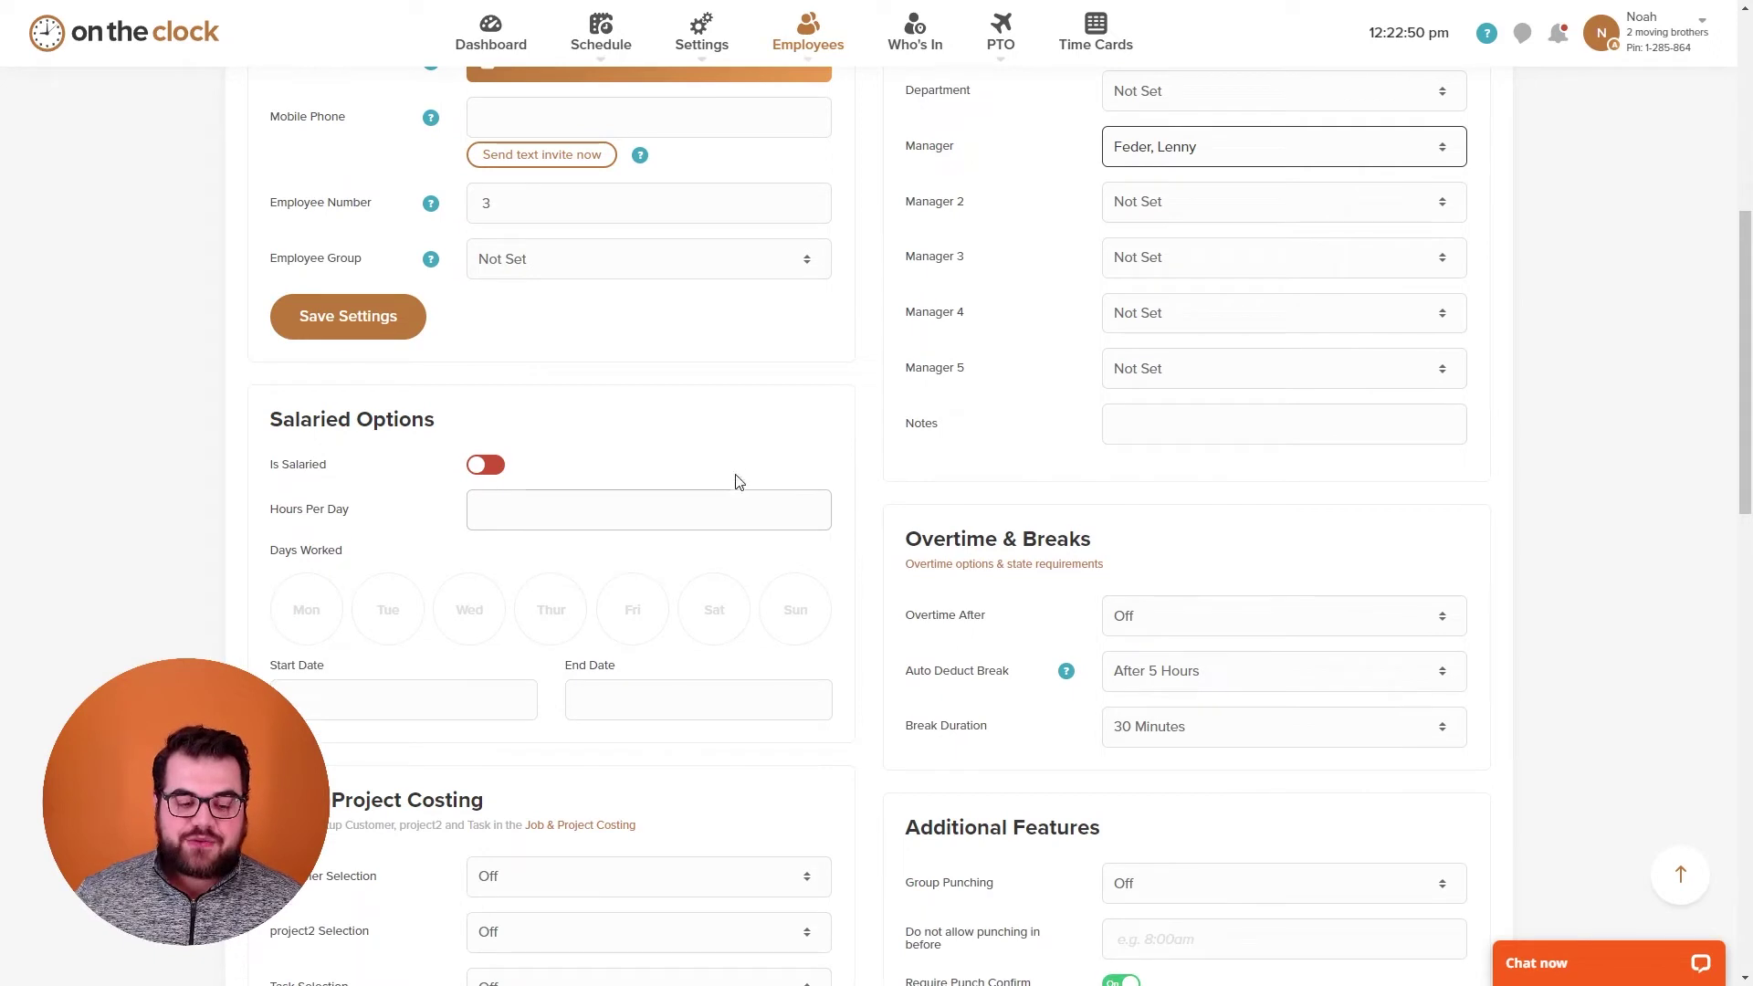
click(485, 465)
click(502, 503)
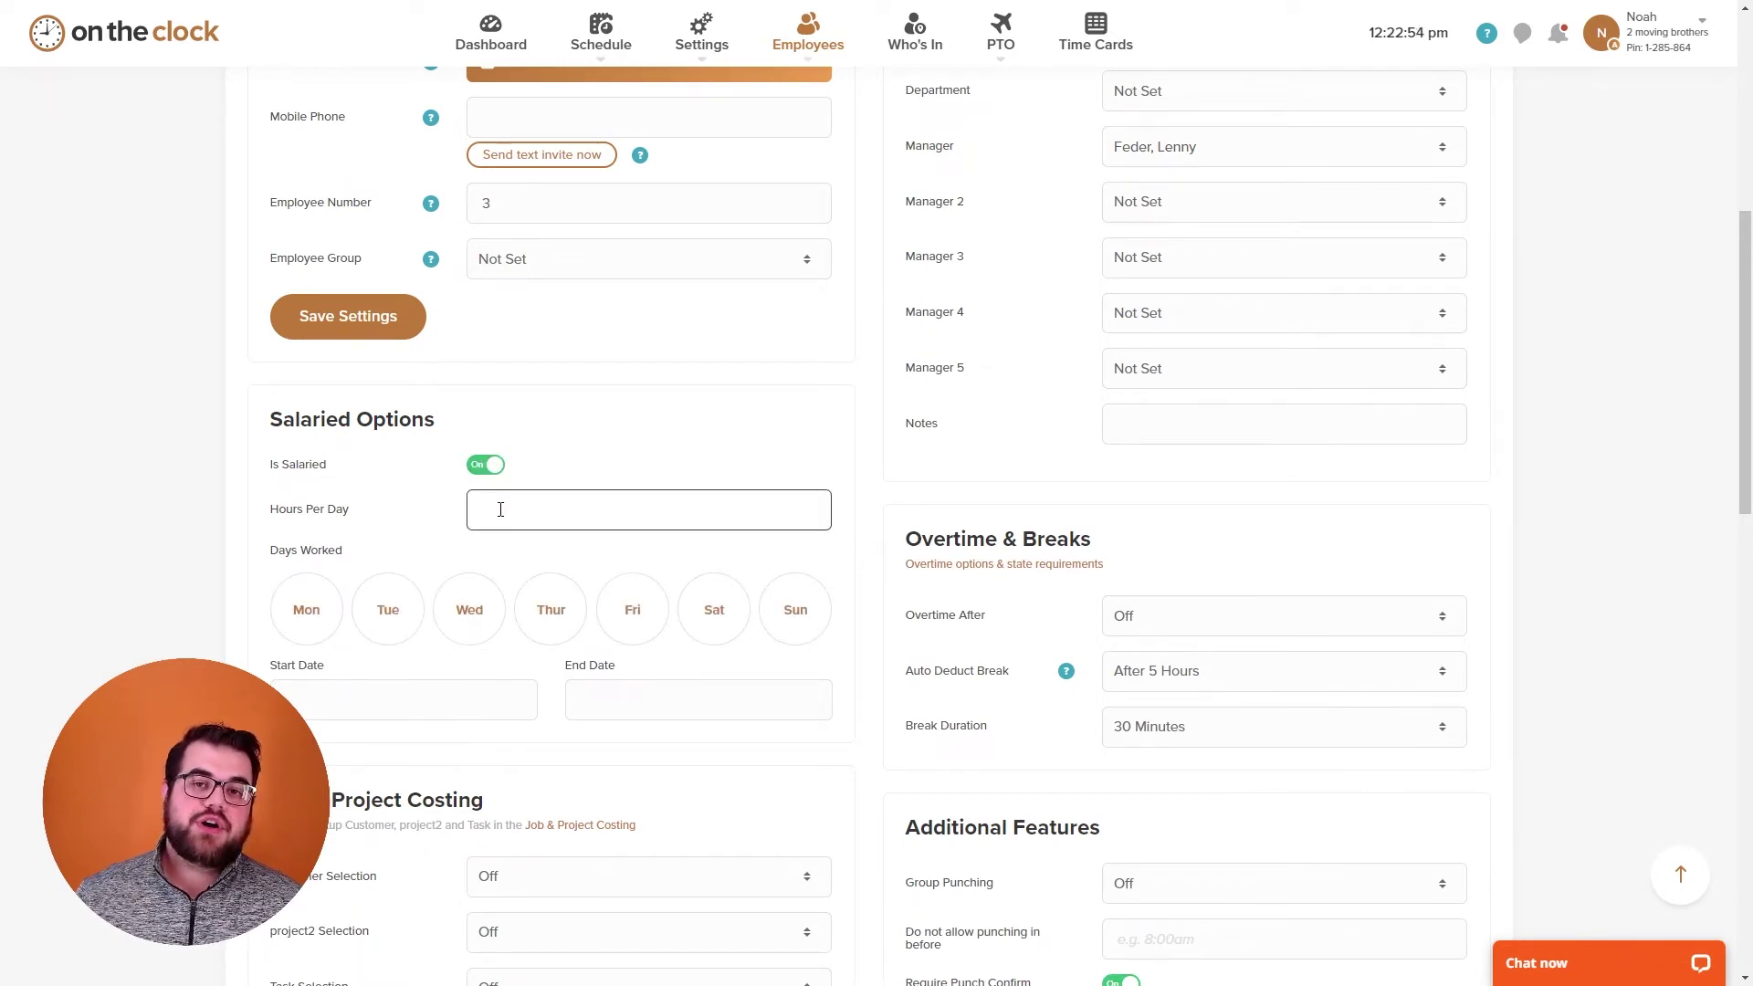
click(320, 615)
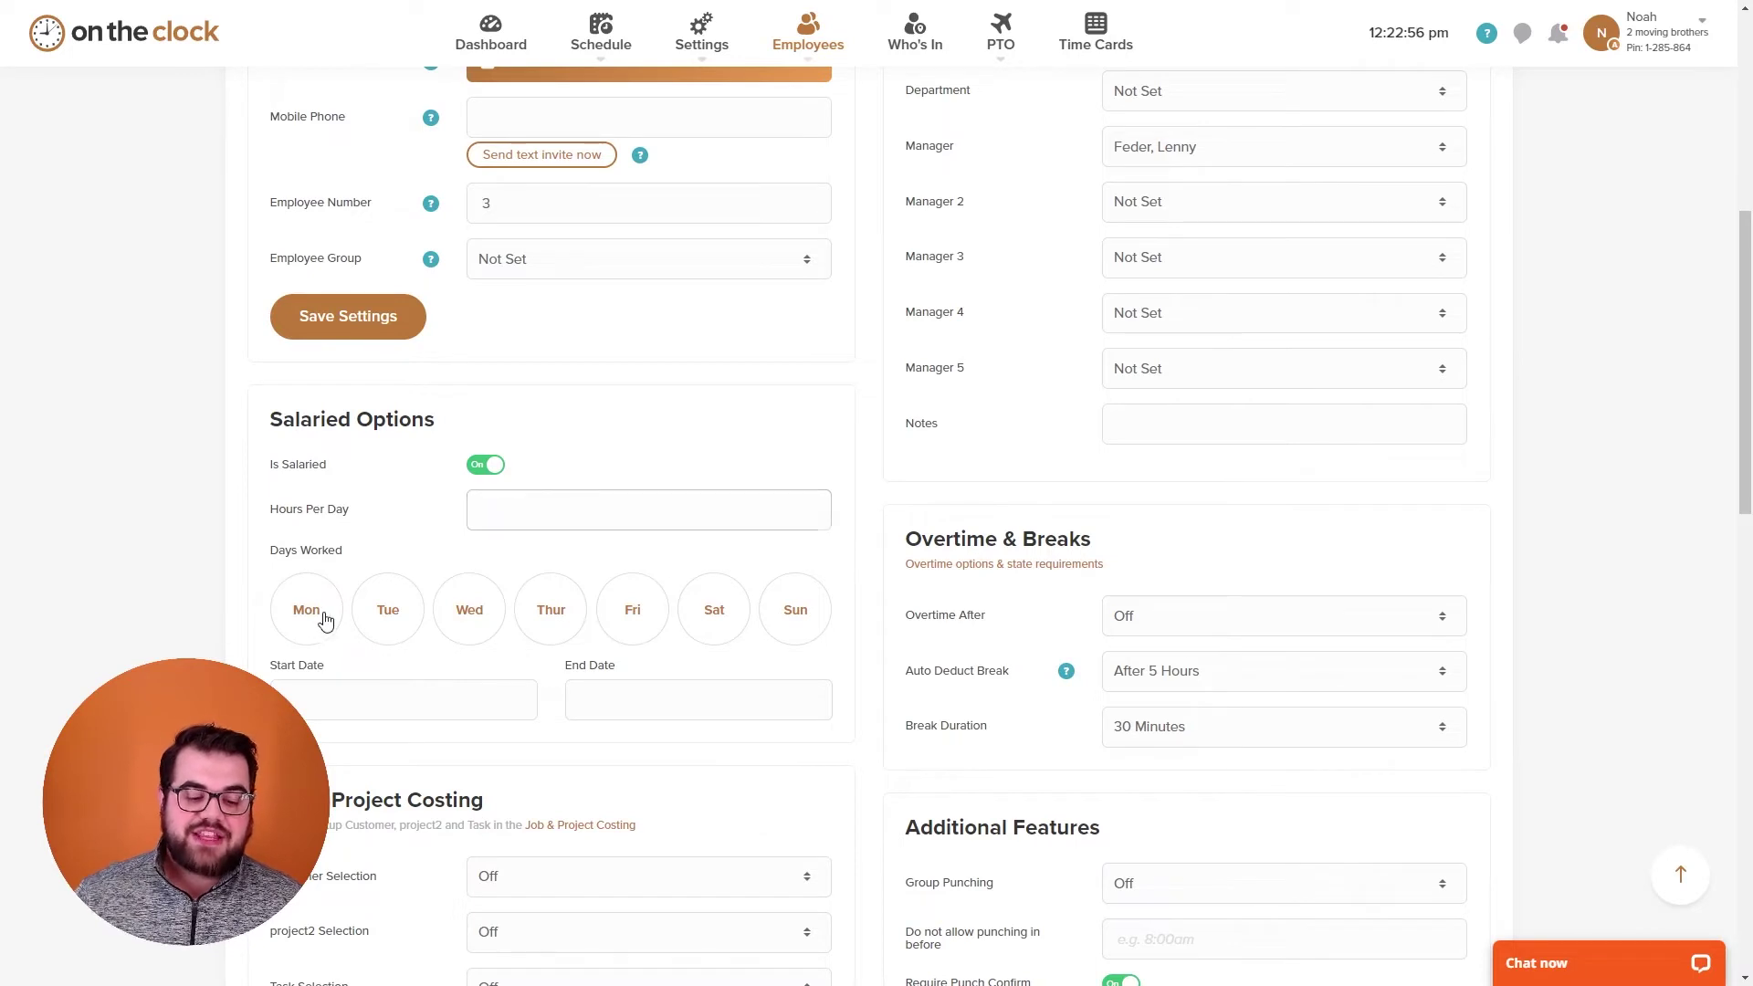
click(373, 622)
click(501, 621)
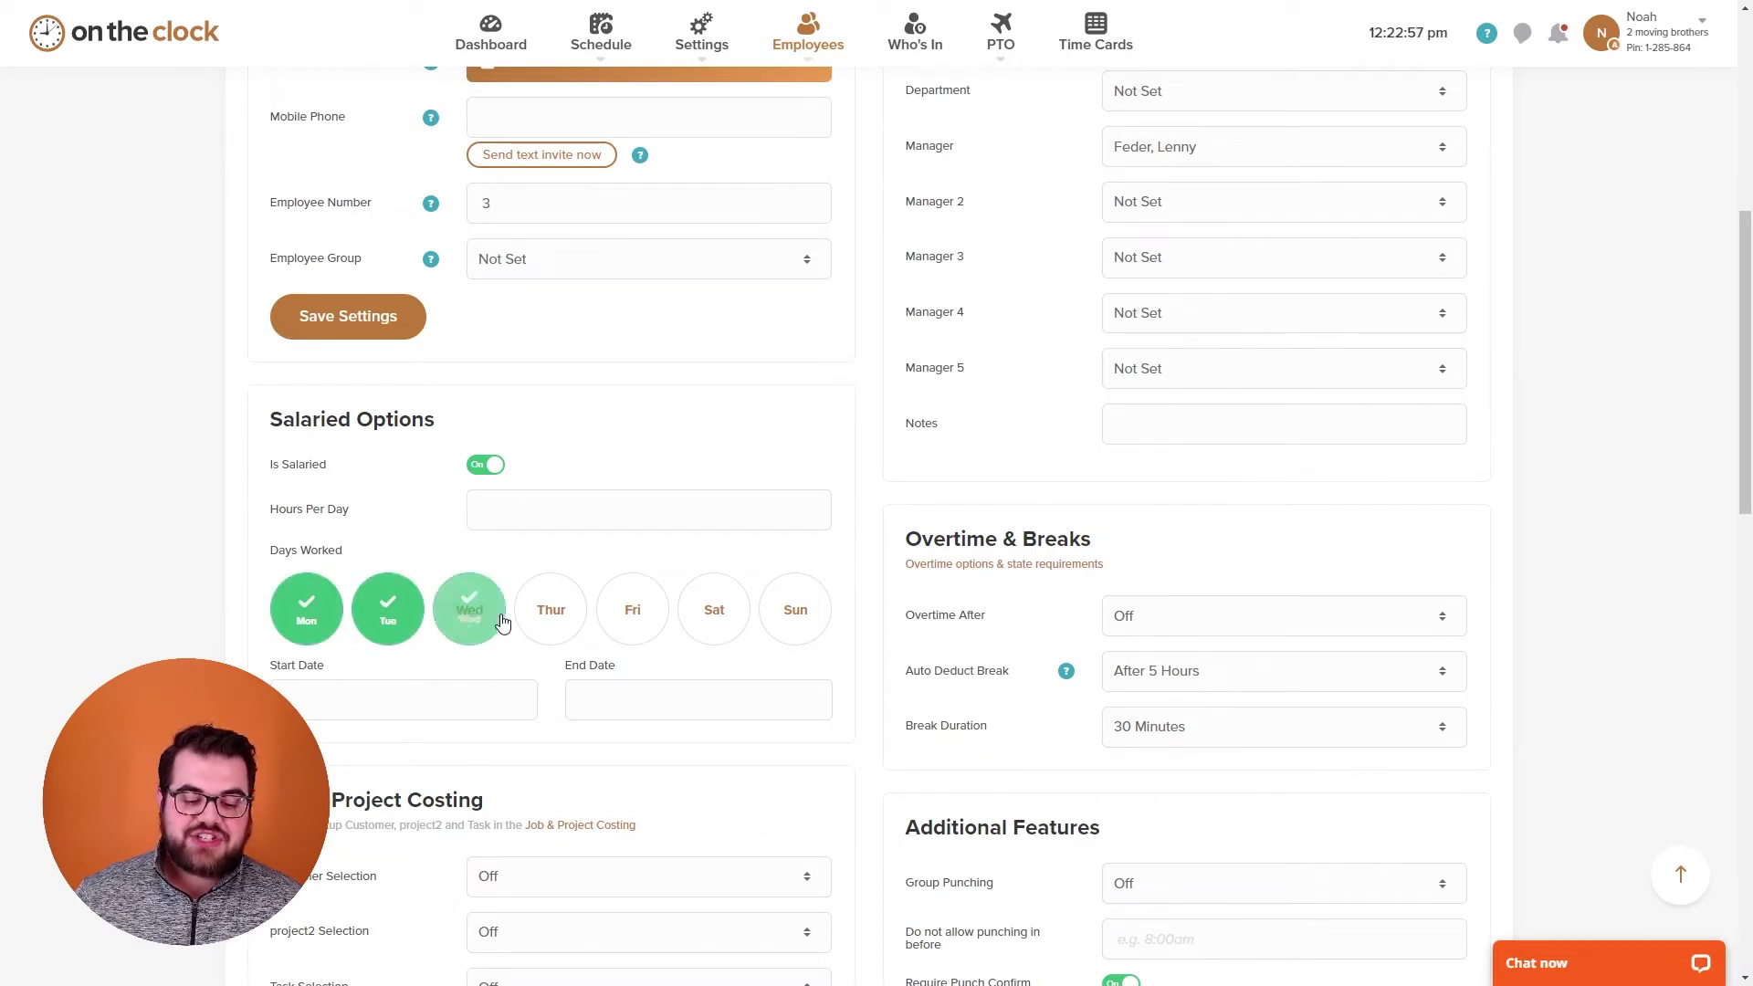
click(636, 608)
click(394, 706)
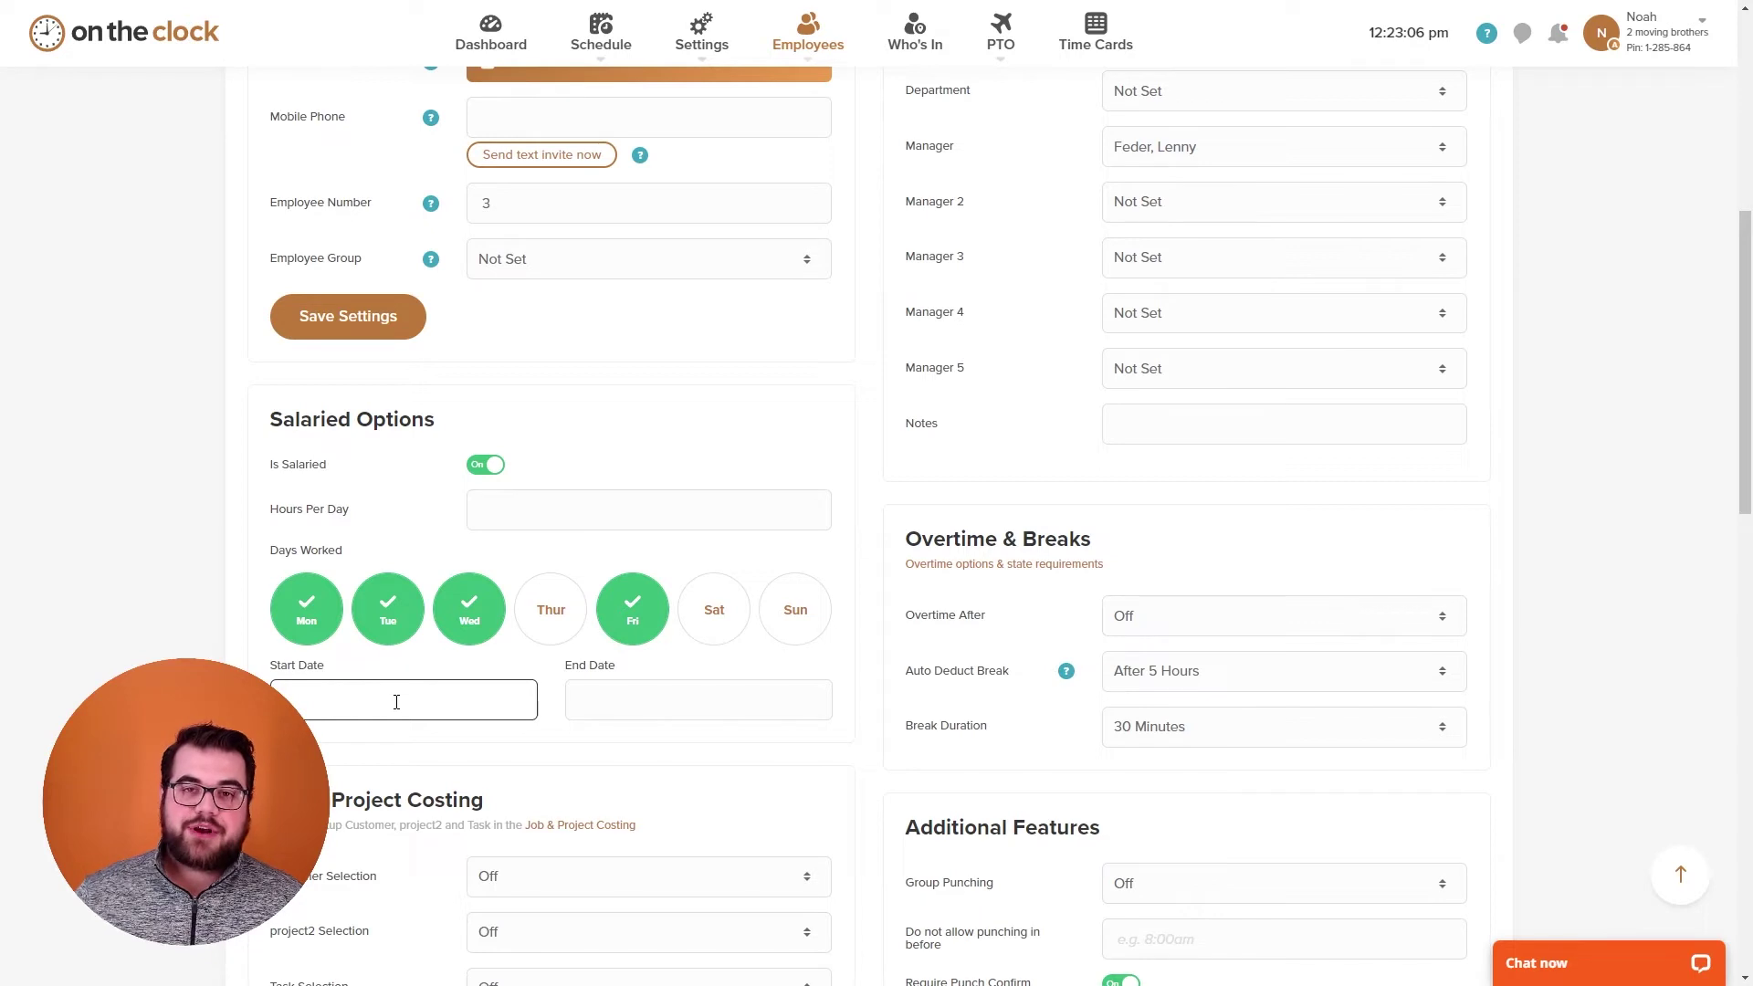
click(658, 709)
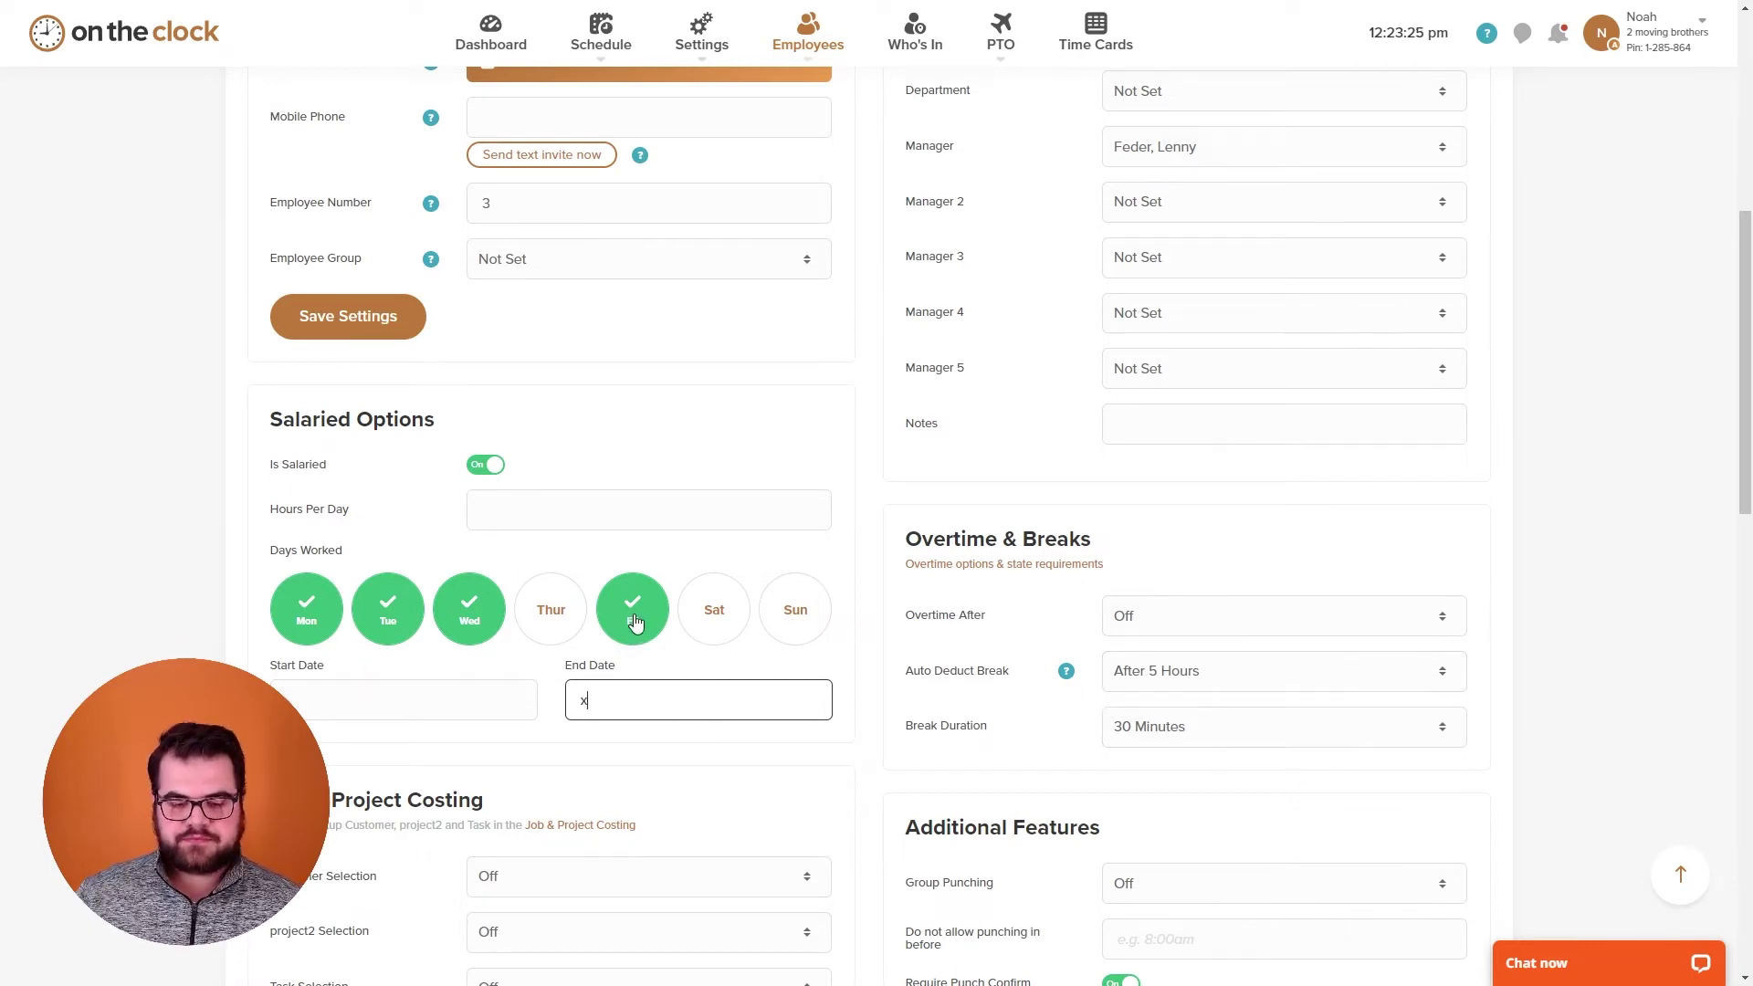
Step: Clear all selected workdays and turn the employee's salaried status back off
click(634, 624)
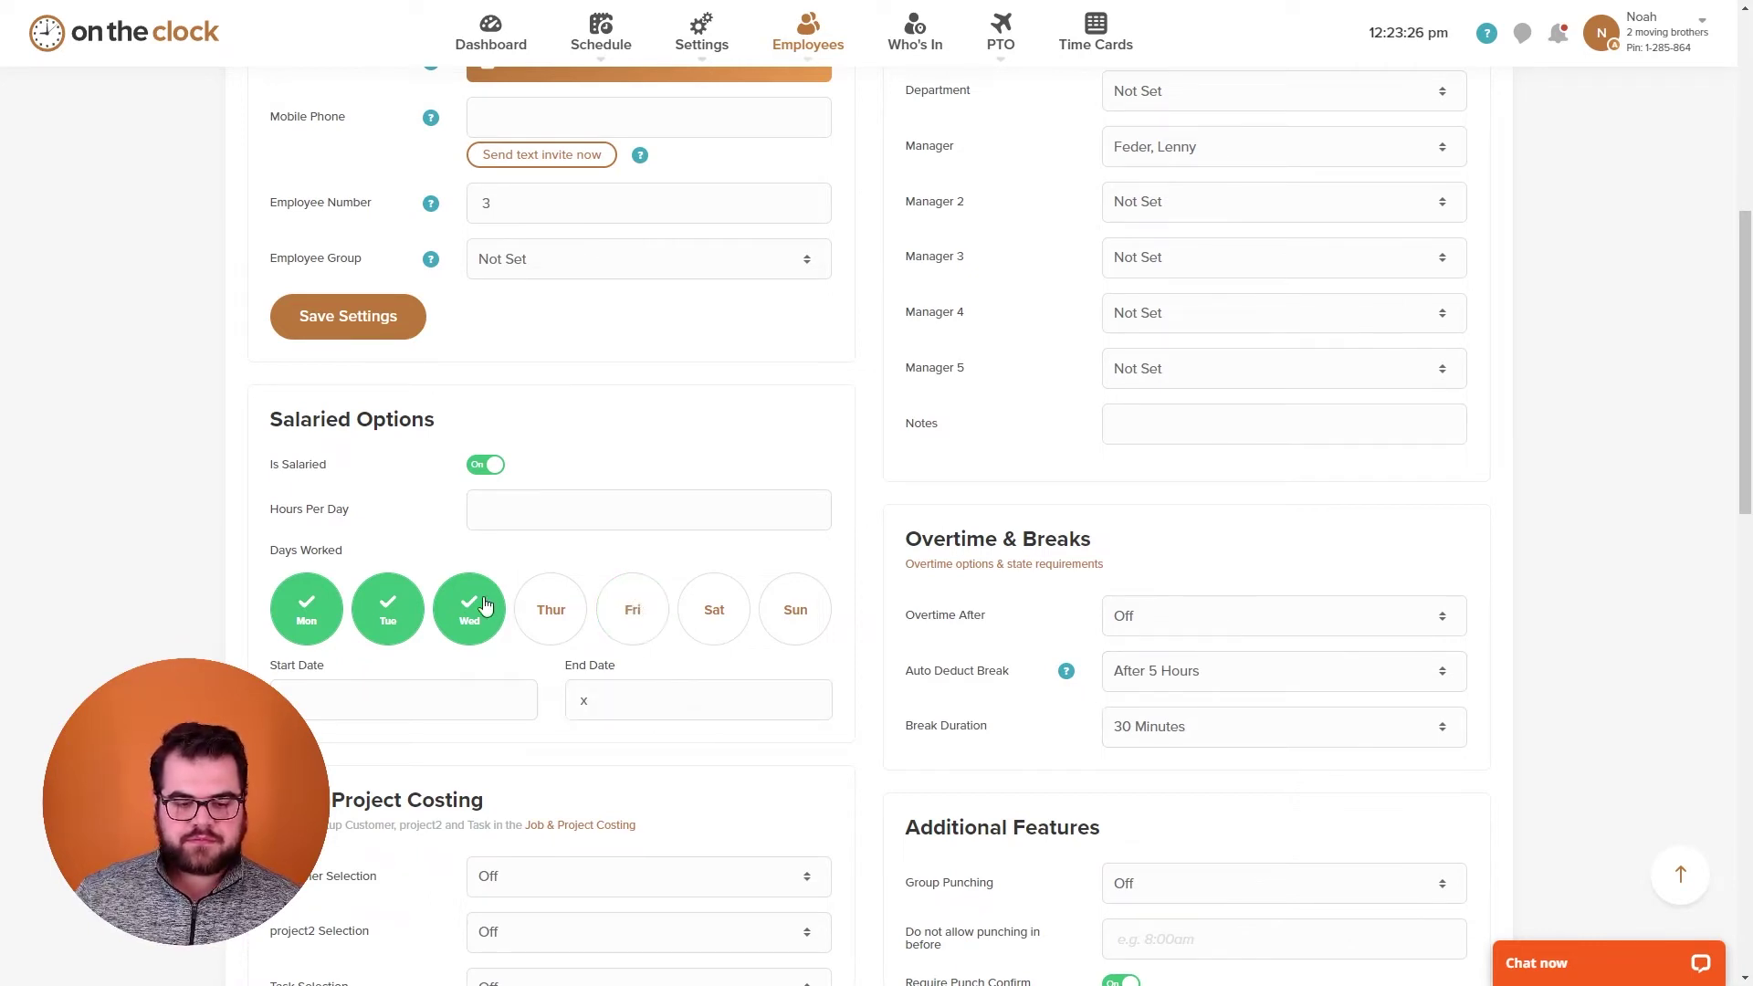
click(485, 605)
click(307, 608)
click(387, 608)
click(526, 504)
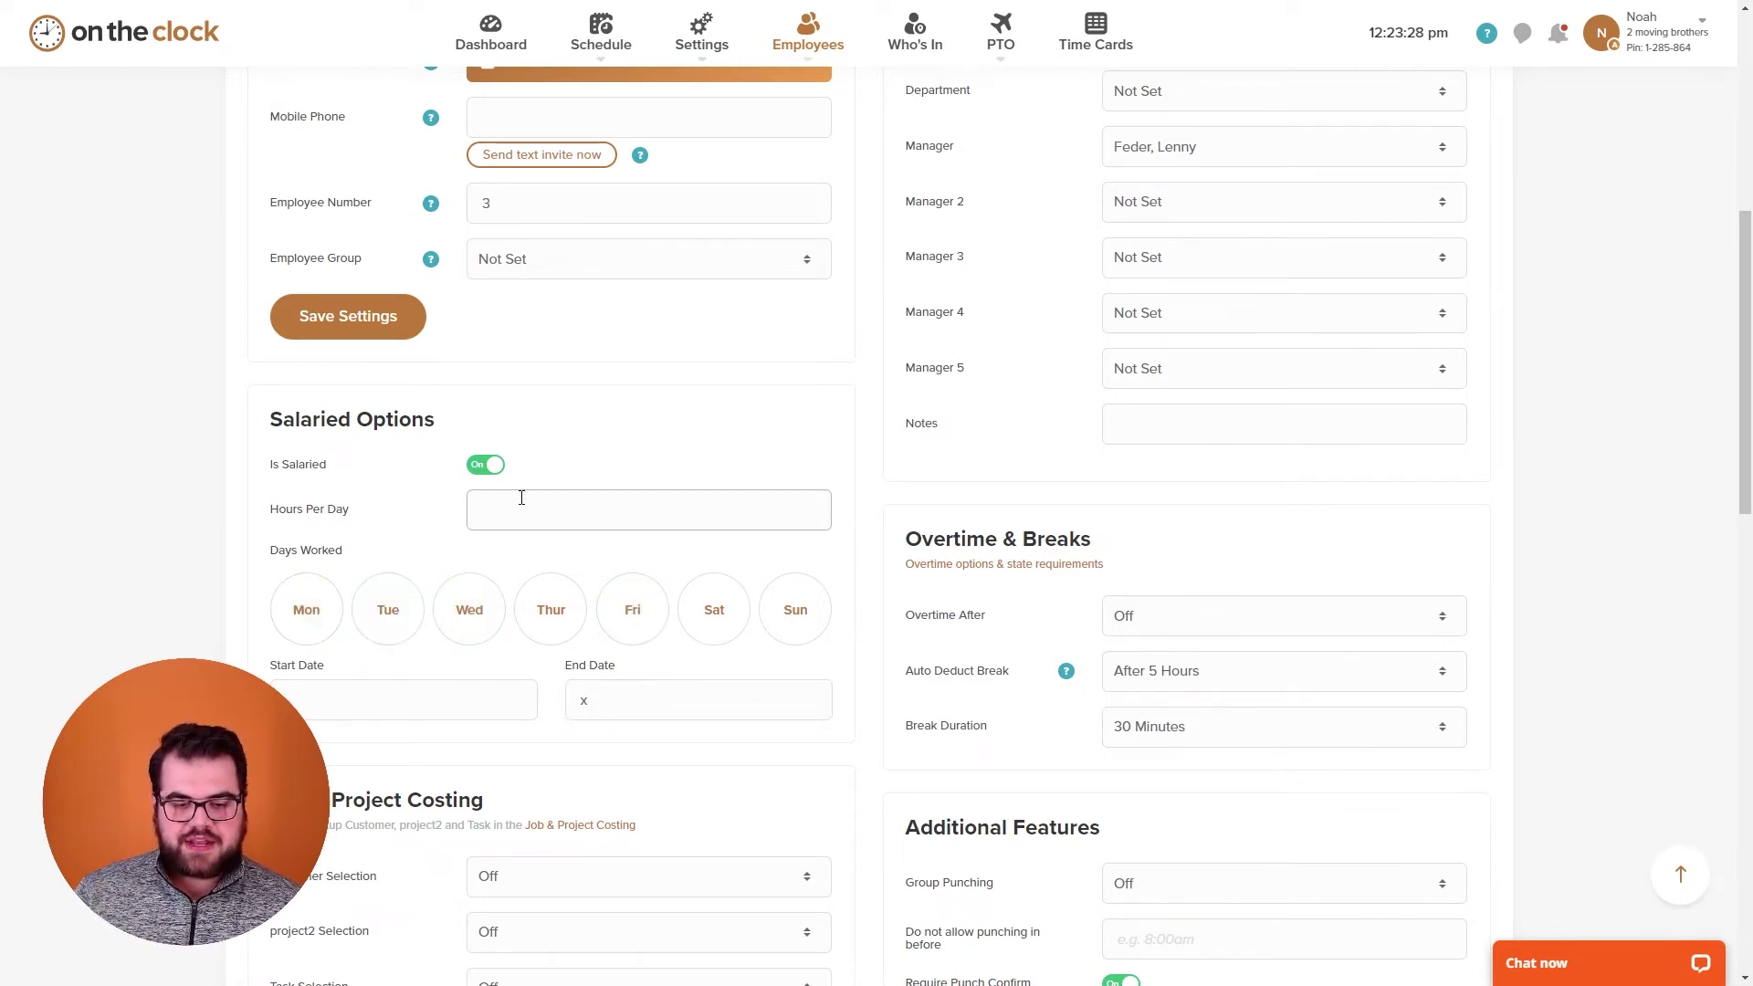
click(485, 464)
Step: Set the employee's overtime to start after 40 hours per week and accept the retroactive timecard recalculation
scroll(902, 557, down, 1)
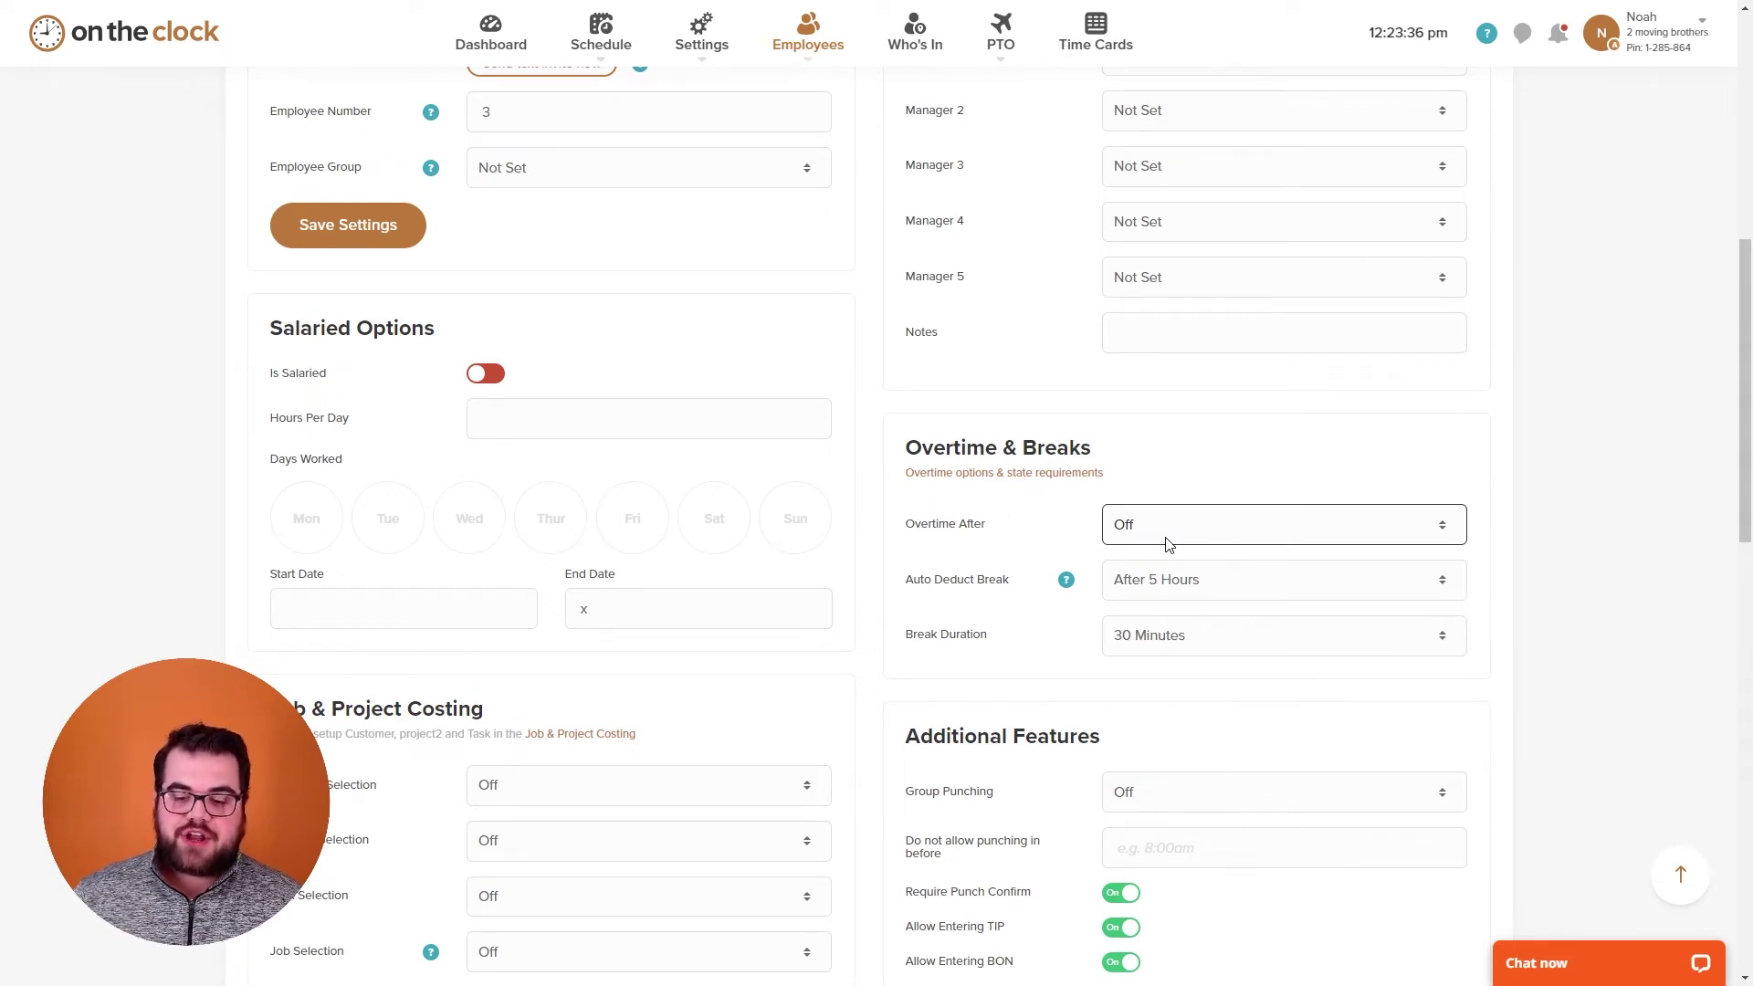
click(1171, 605)
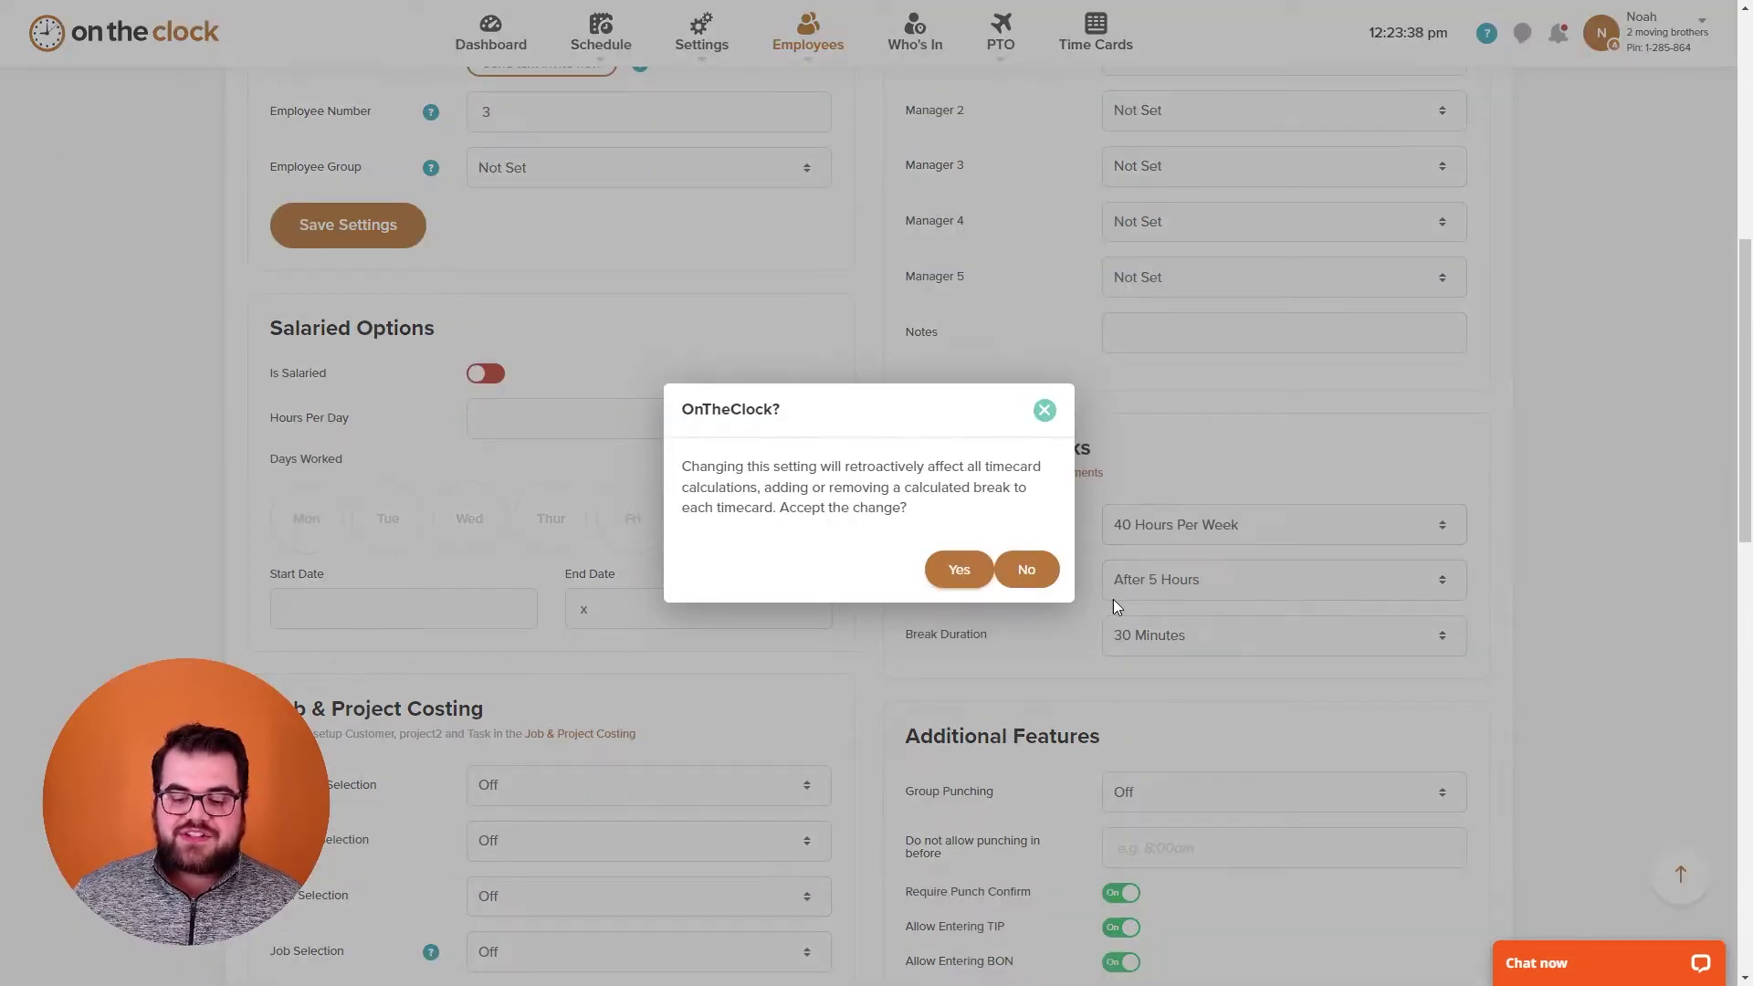
click(959, 570)
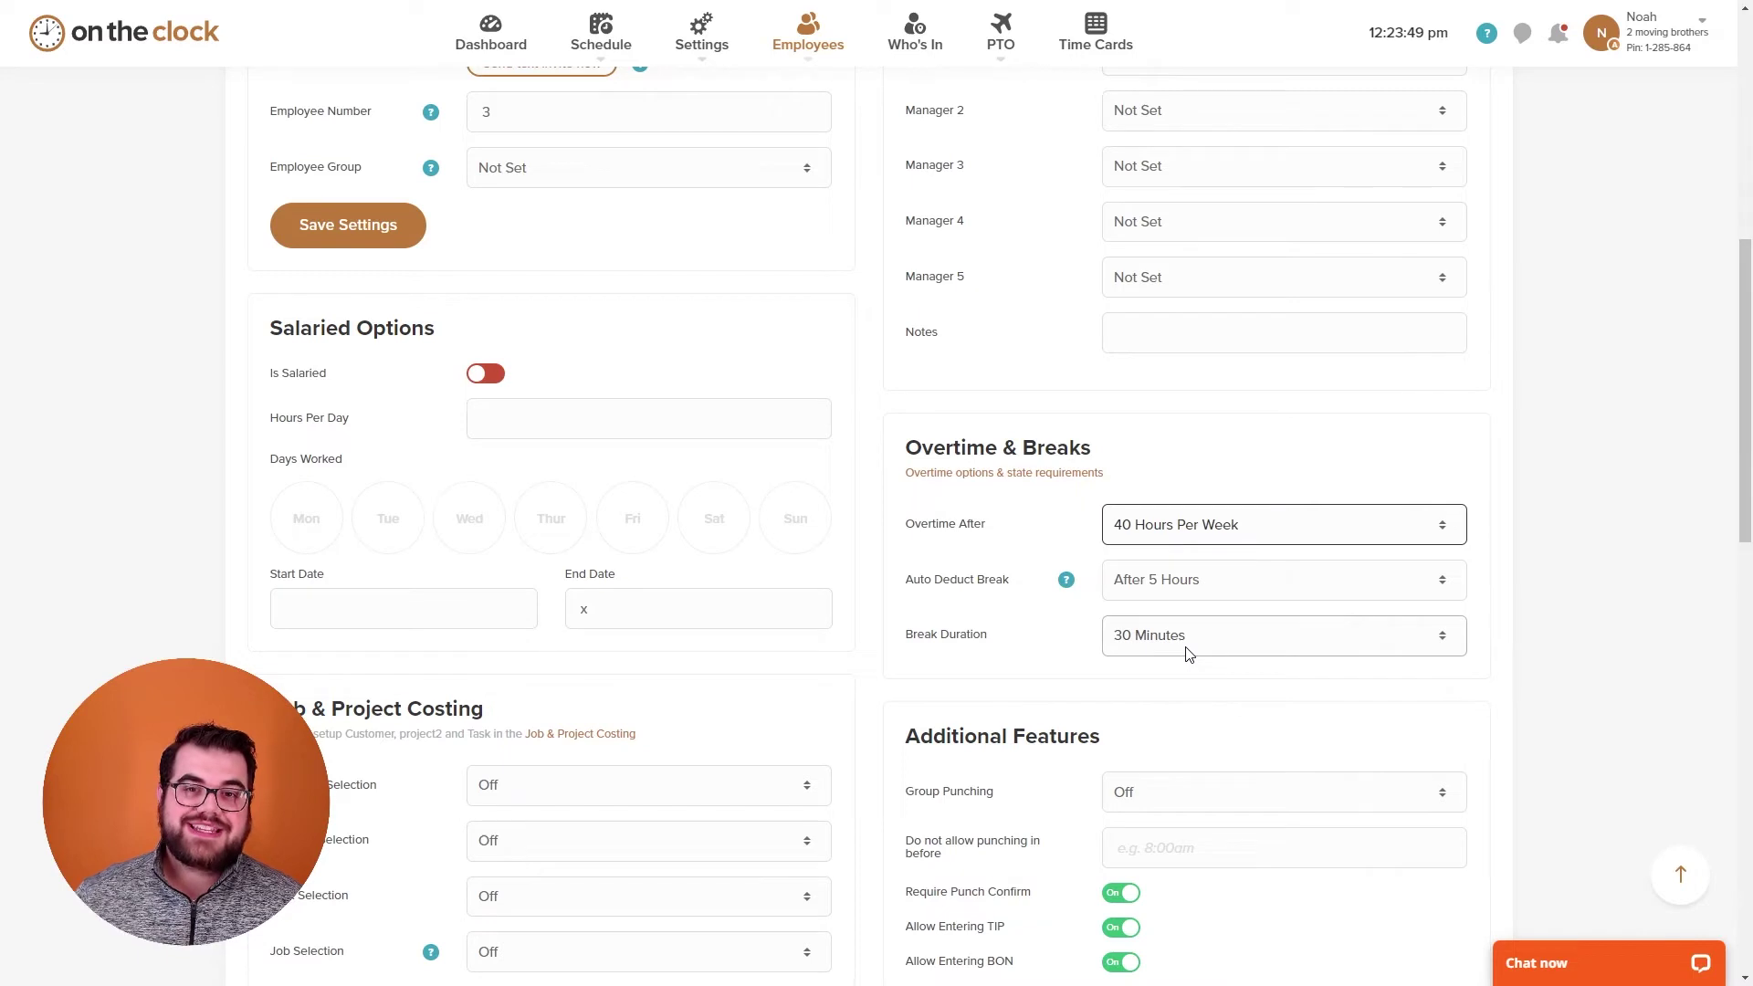
Step: Review the employee's automatic break deduction, break duration, additional features and job and project costing settings
click(1204, 589)
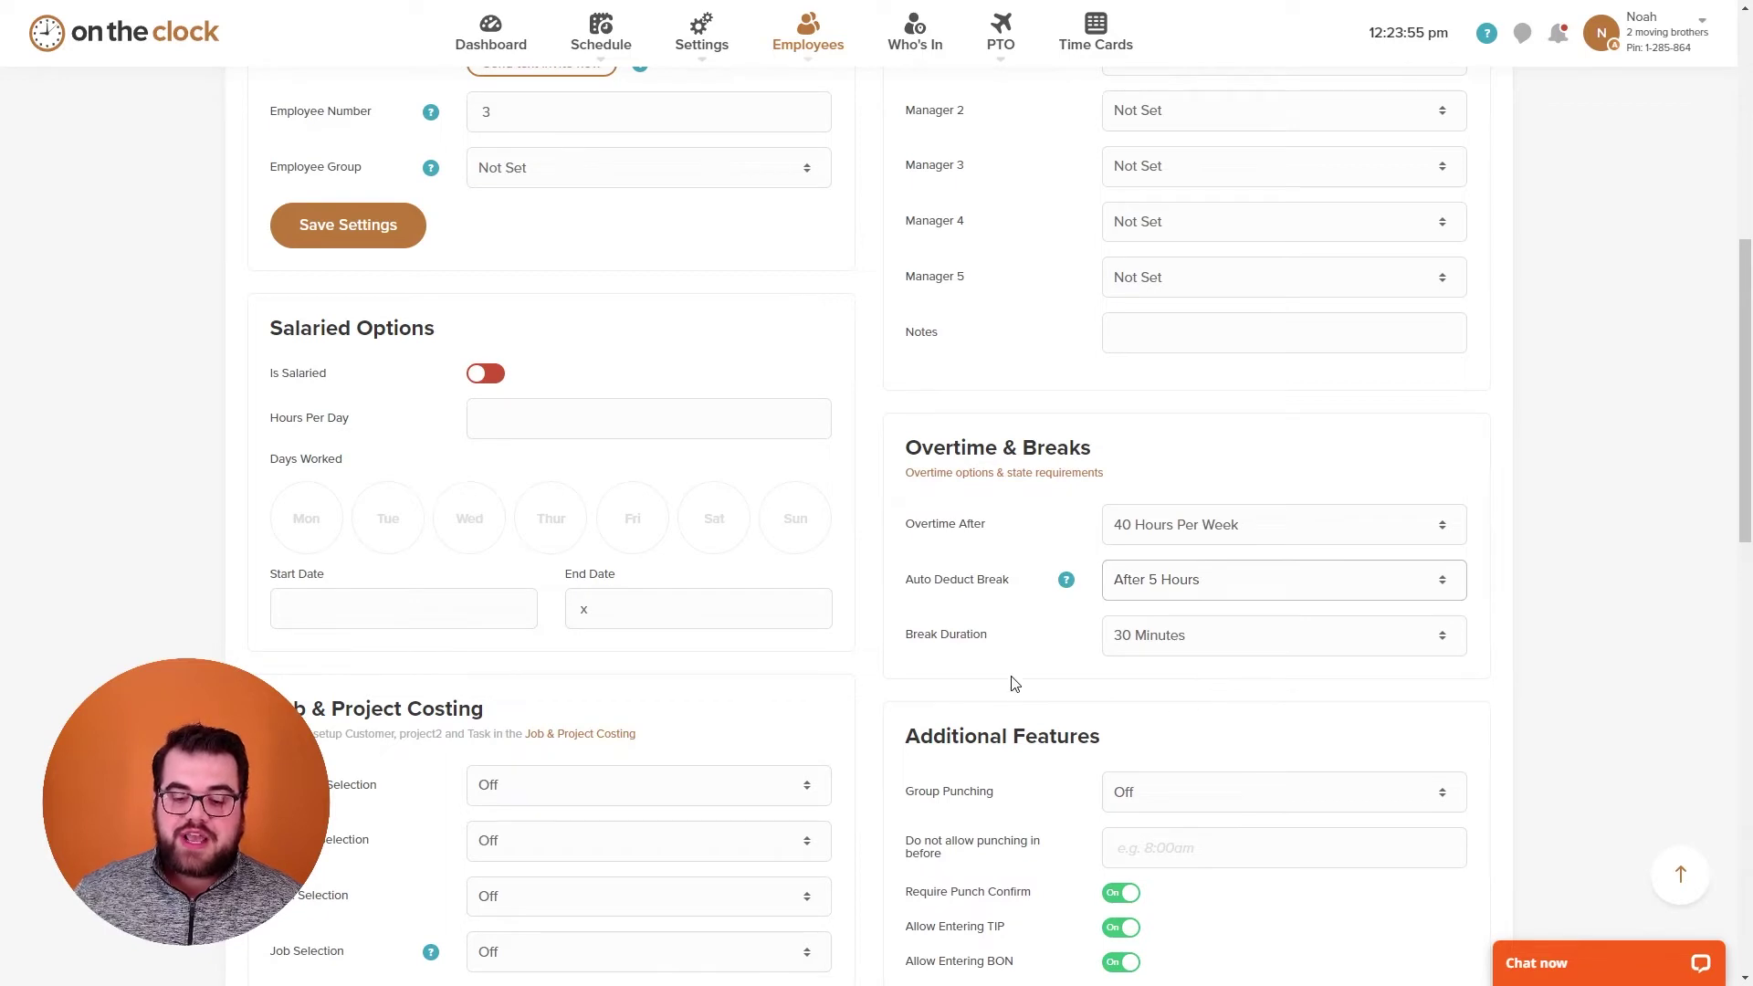
click(1155, 652)
click(1055, 678)
click(1059, 621)
scroll(1009, 614, down, 3)
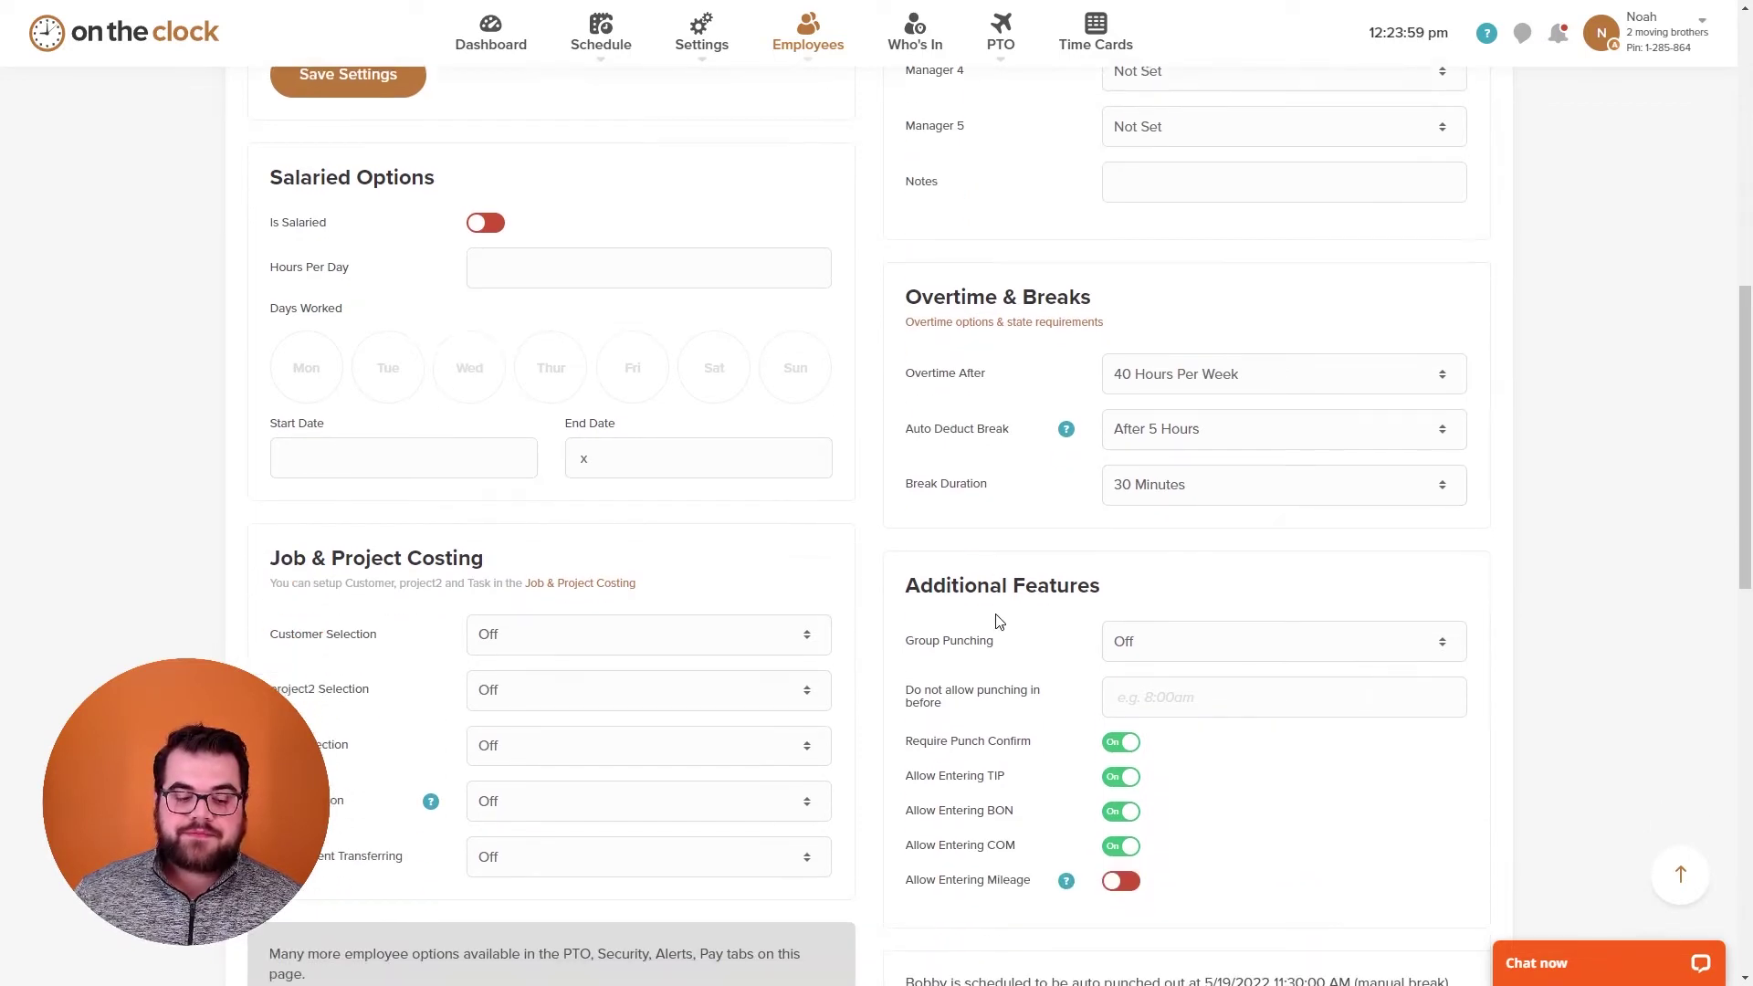
click(382, 568)
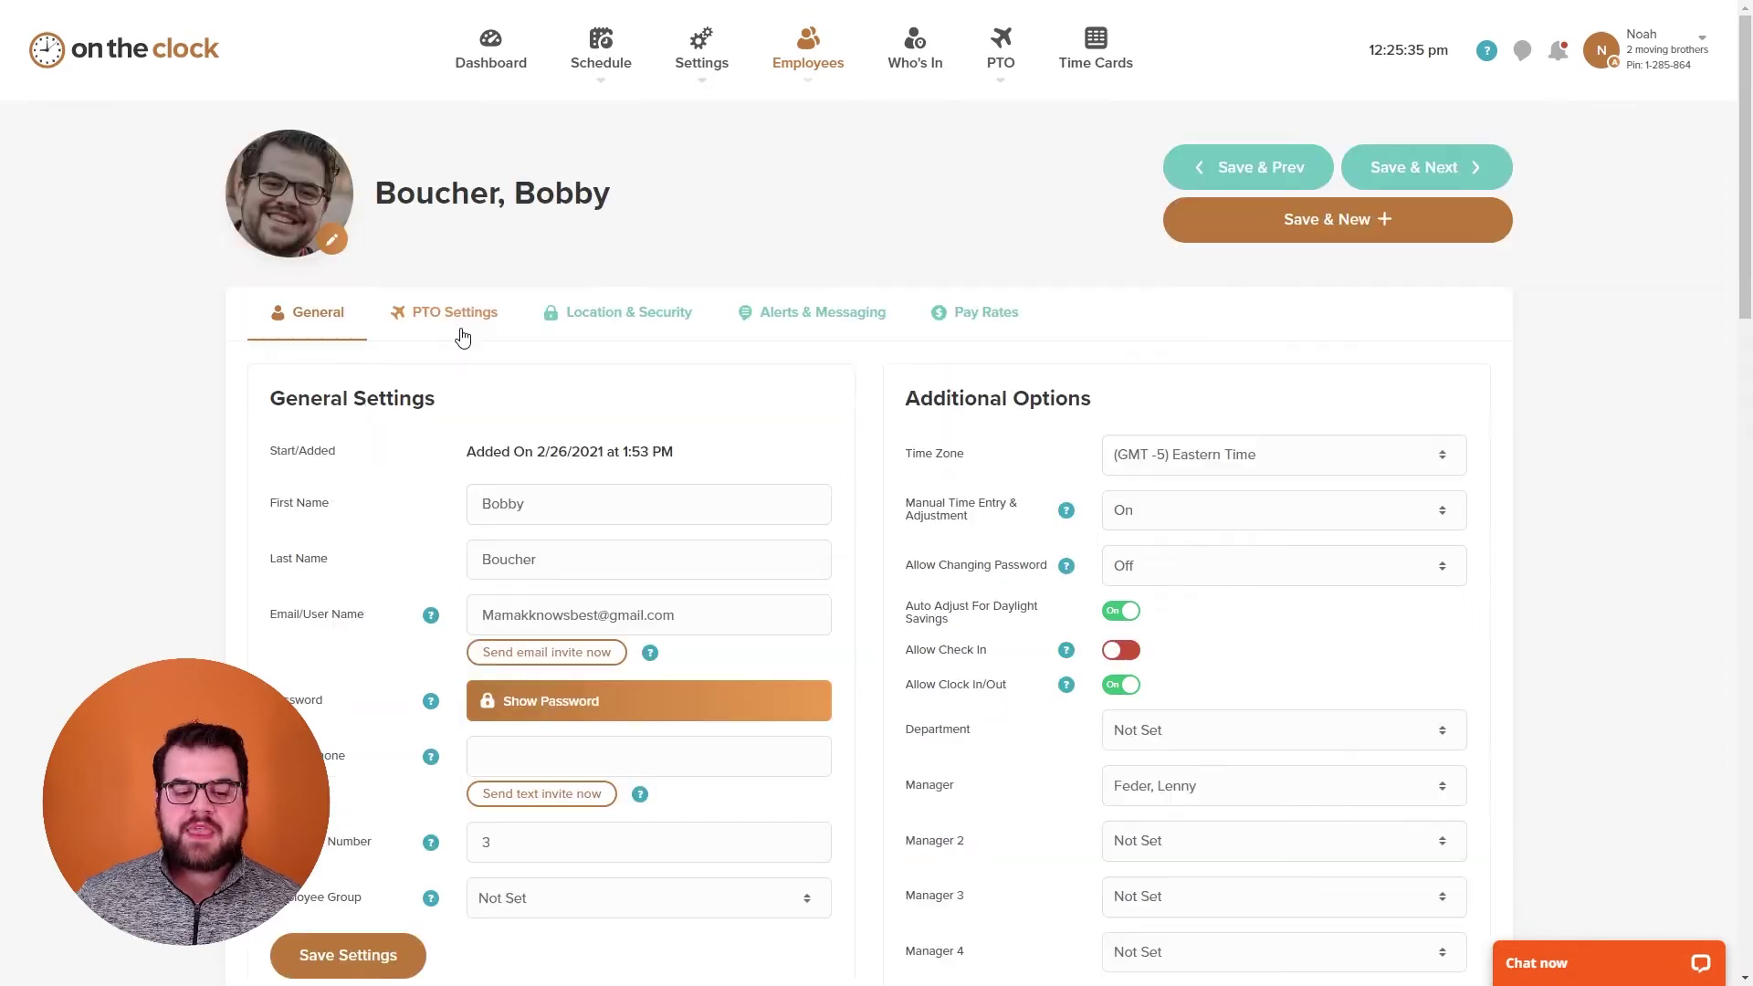
Step: Review the vacation and sick time allotment and accrual fields in the employee's PTO settings
click(459, 322)
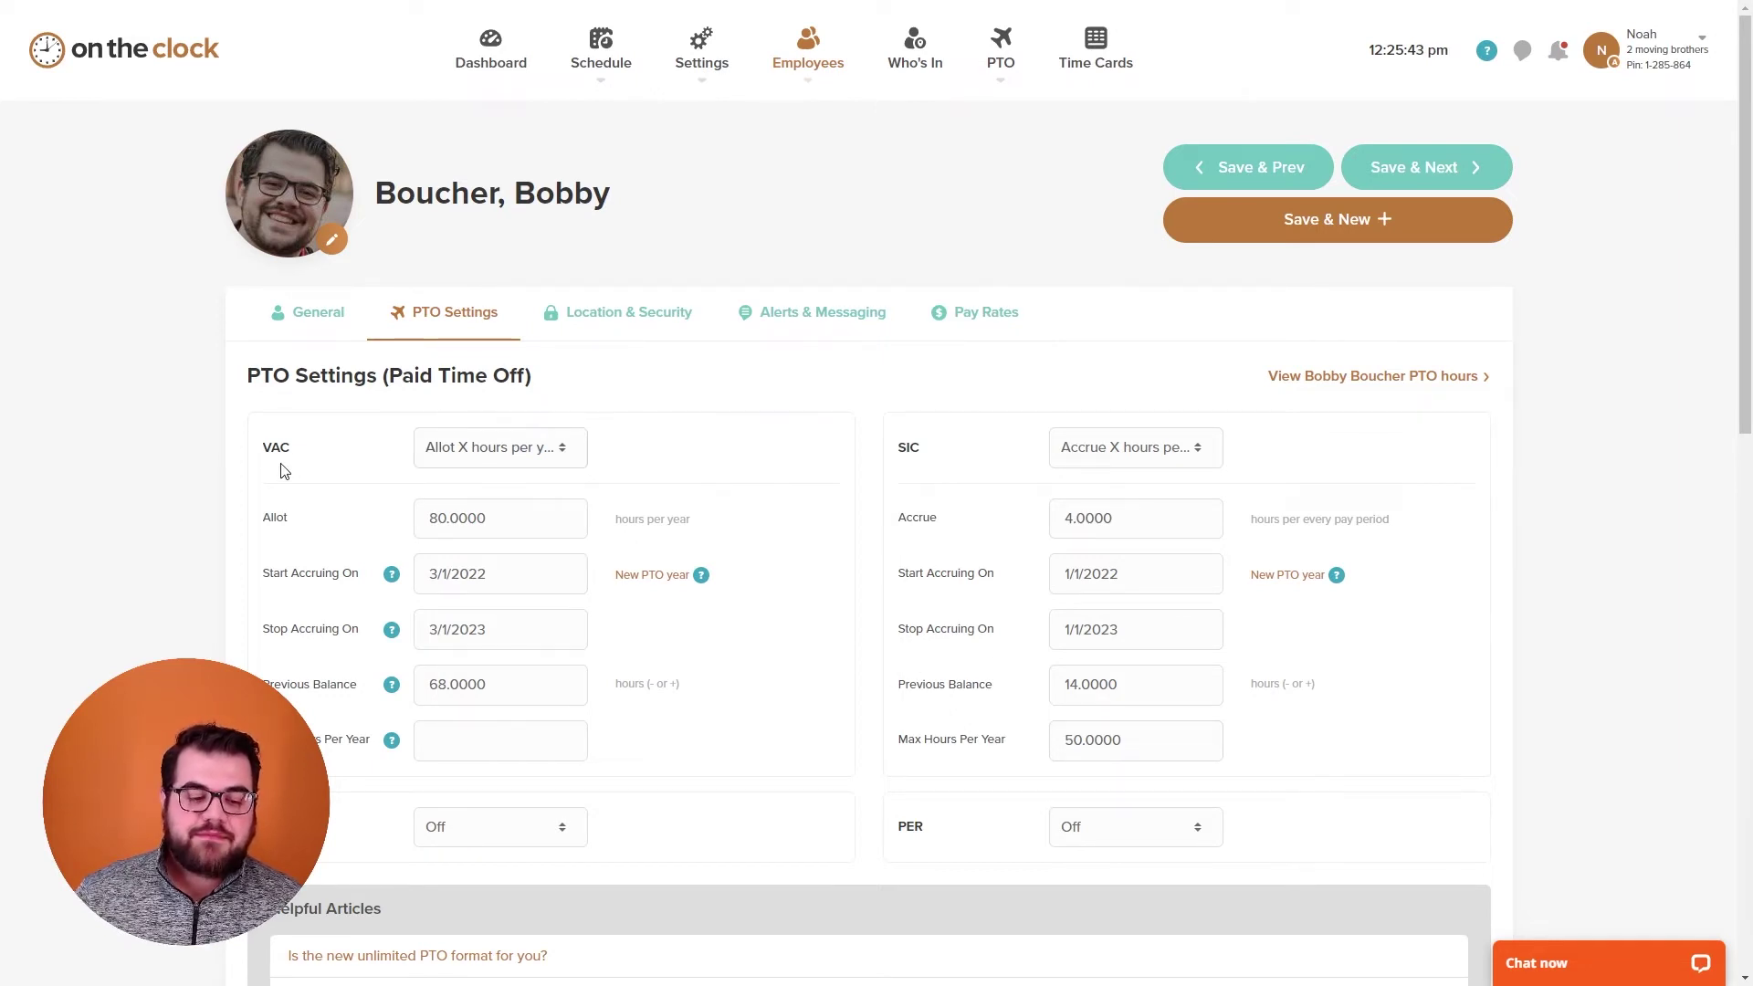
drag(274, 547, 352, 817)
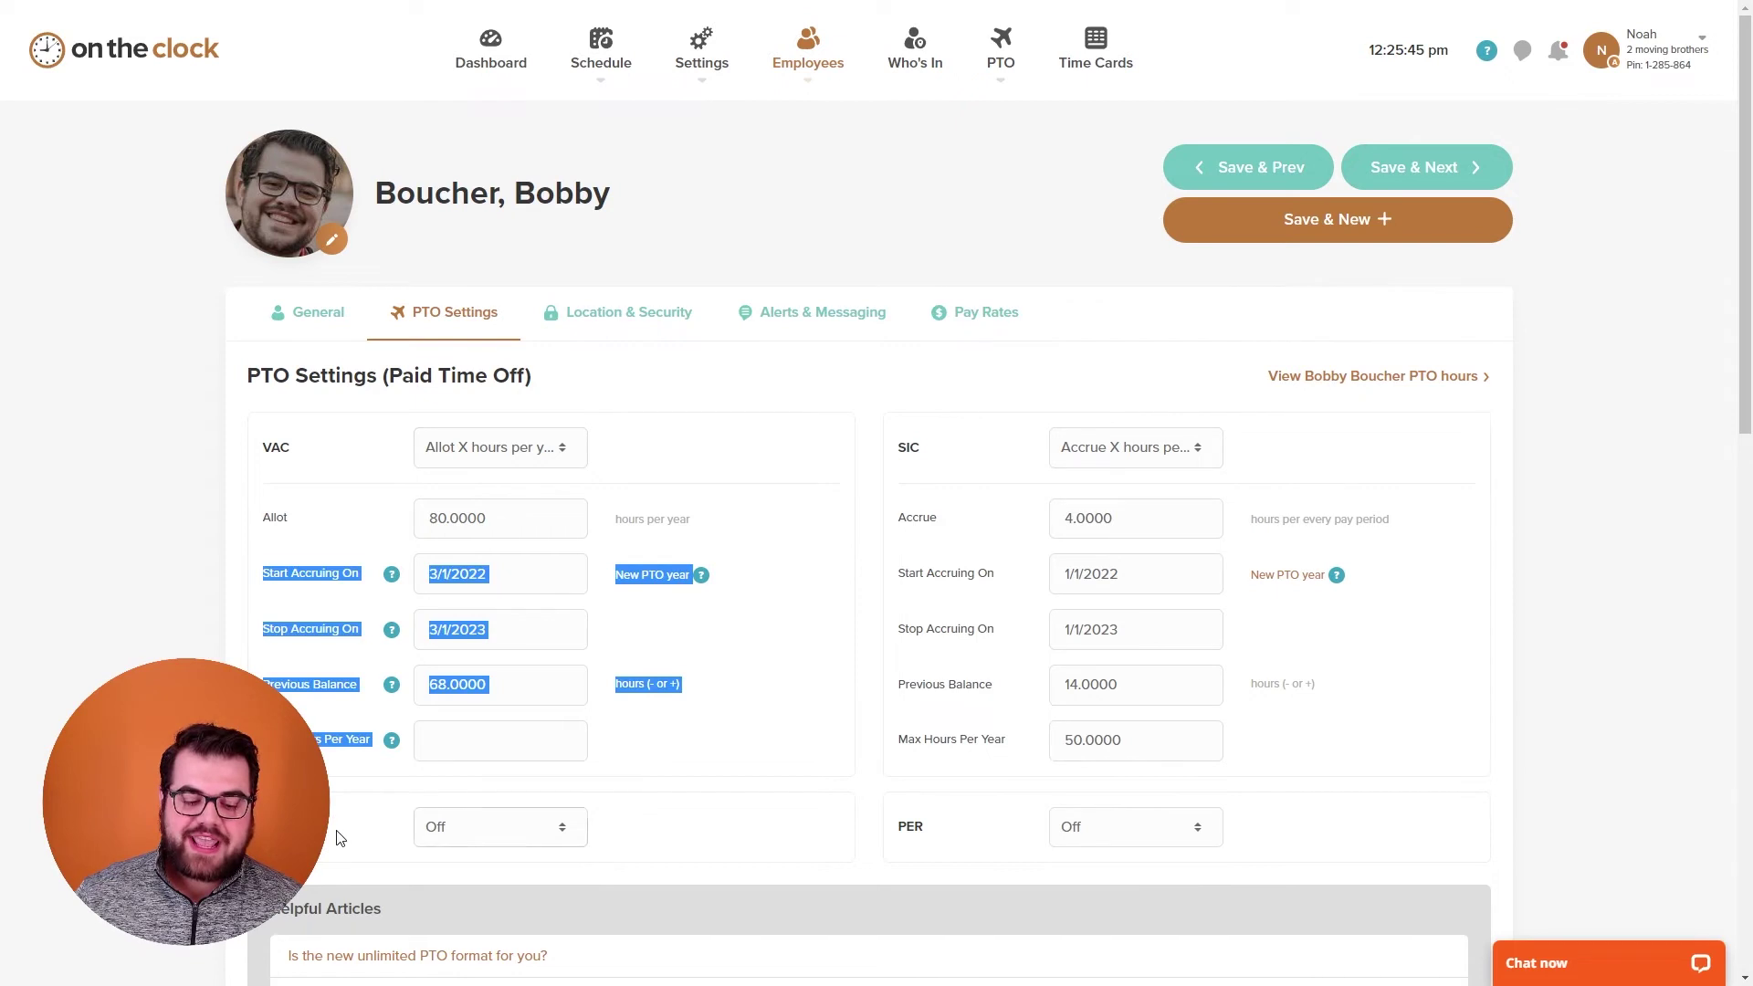
click(157, 582)
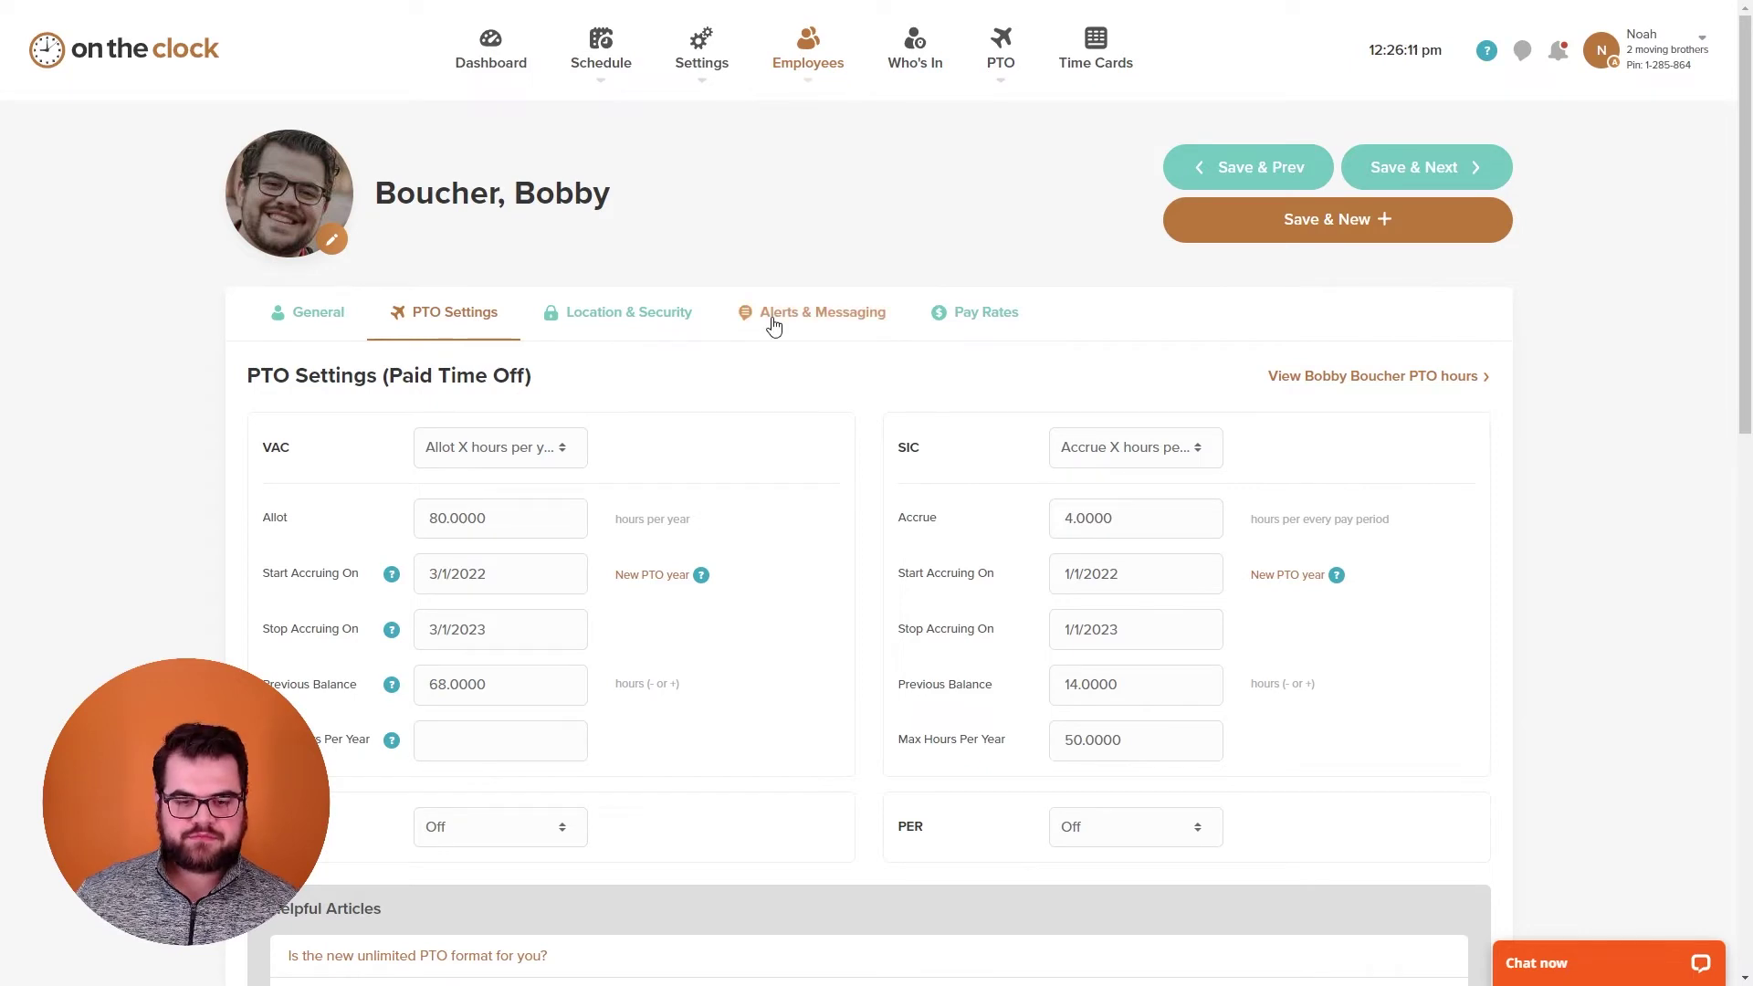
Step: Review the employee's text alerts and punch messages, and the mobile rule choices under the location and security settings
click(767, 321)
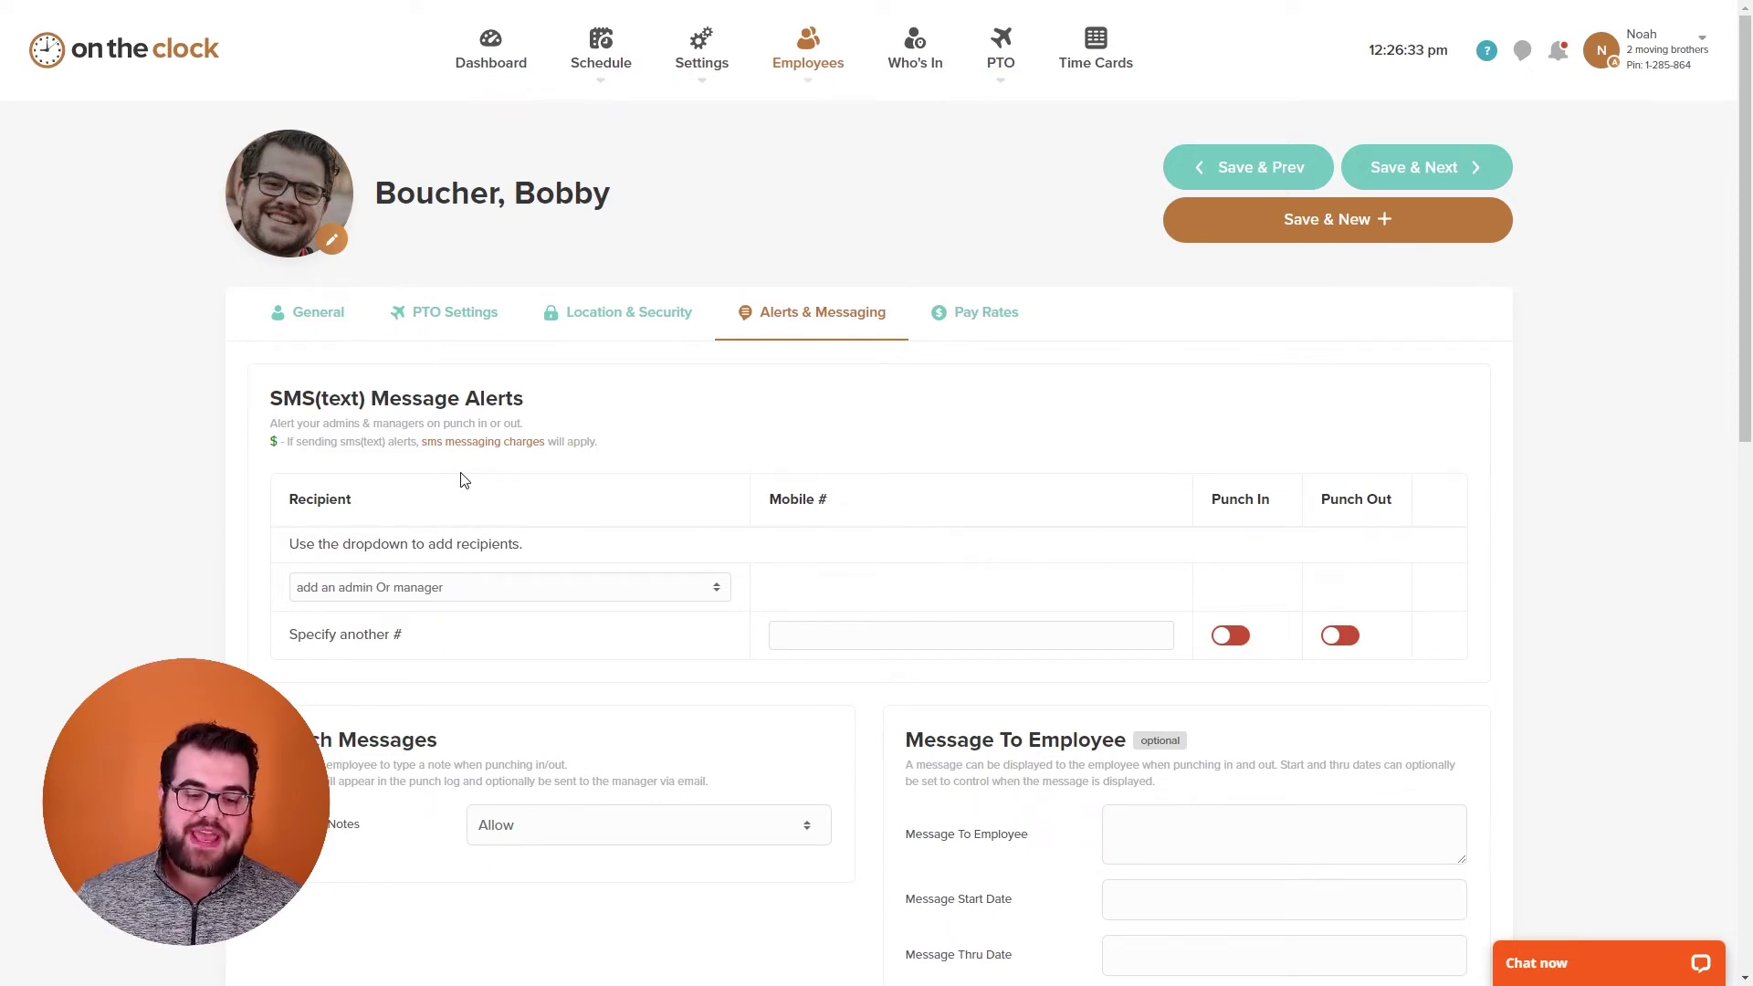
scroll(461, 480, down, 2)
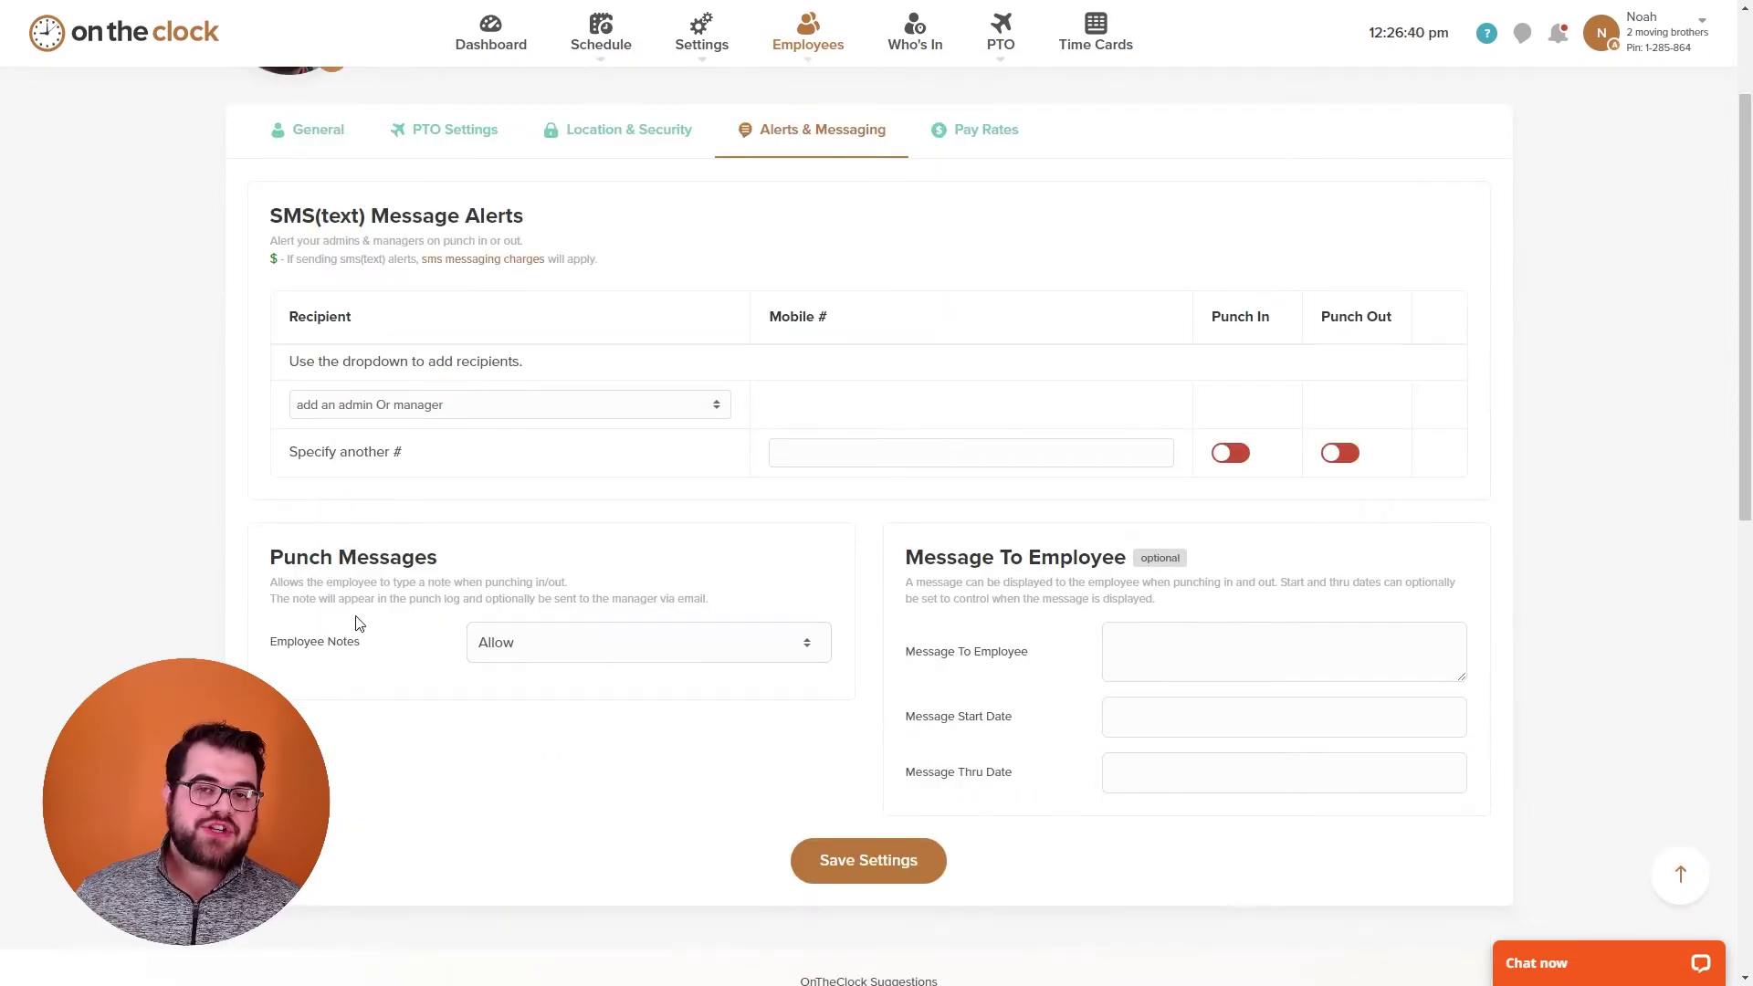
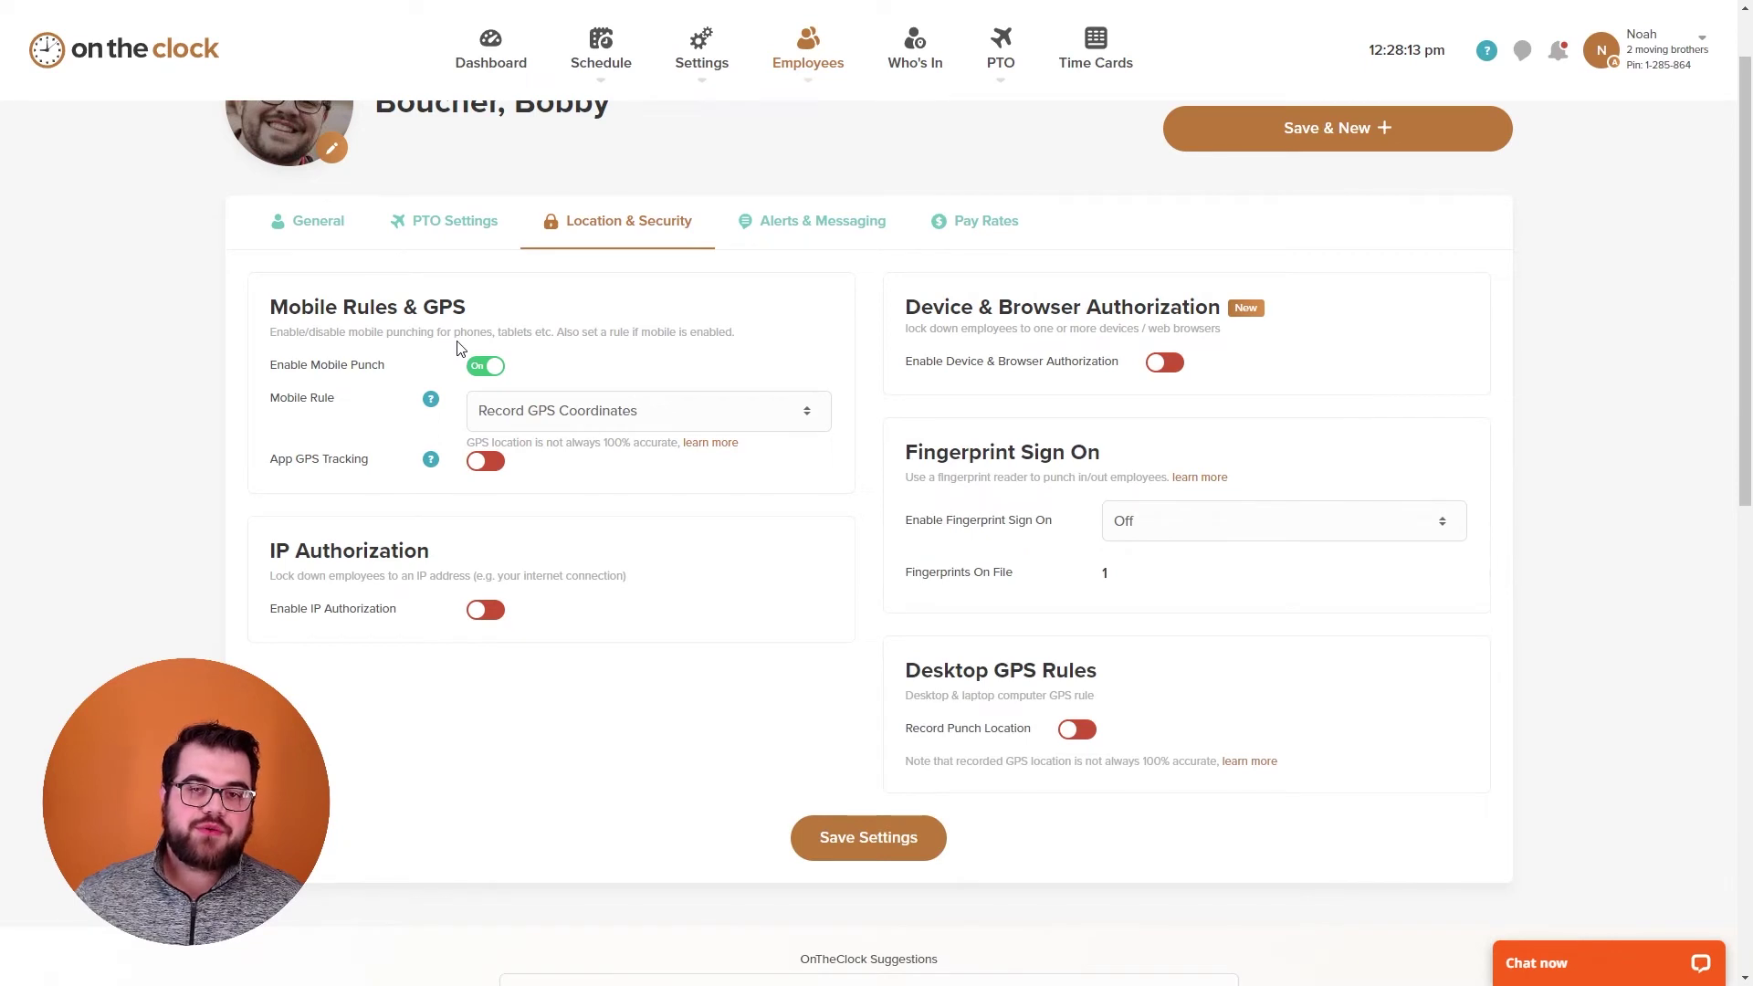
click(543, 421)
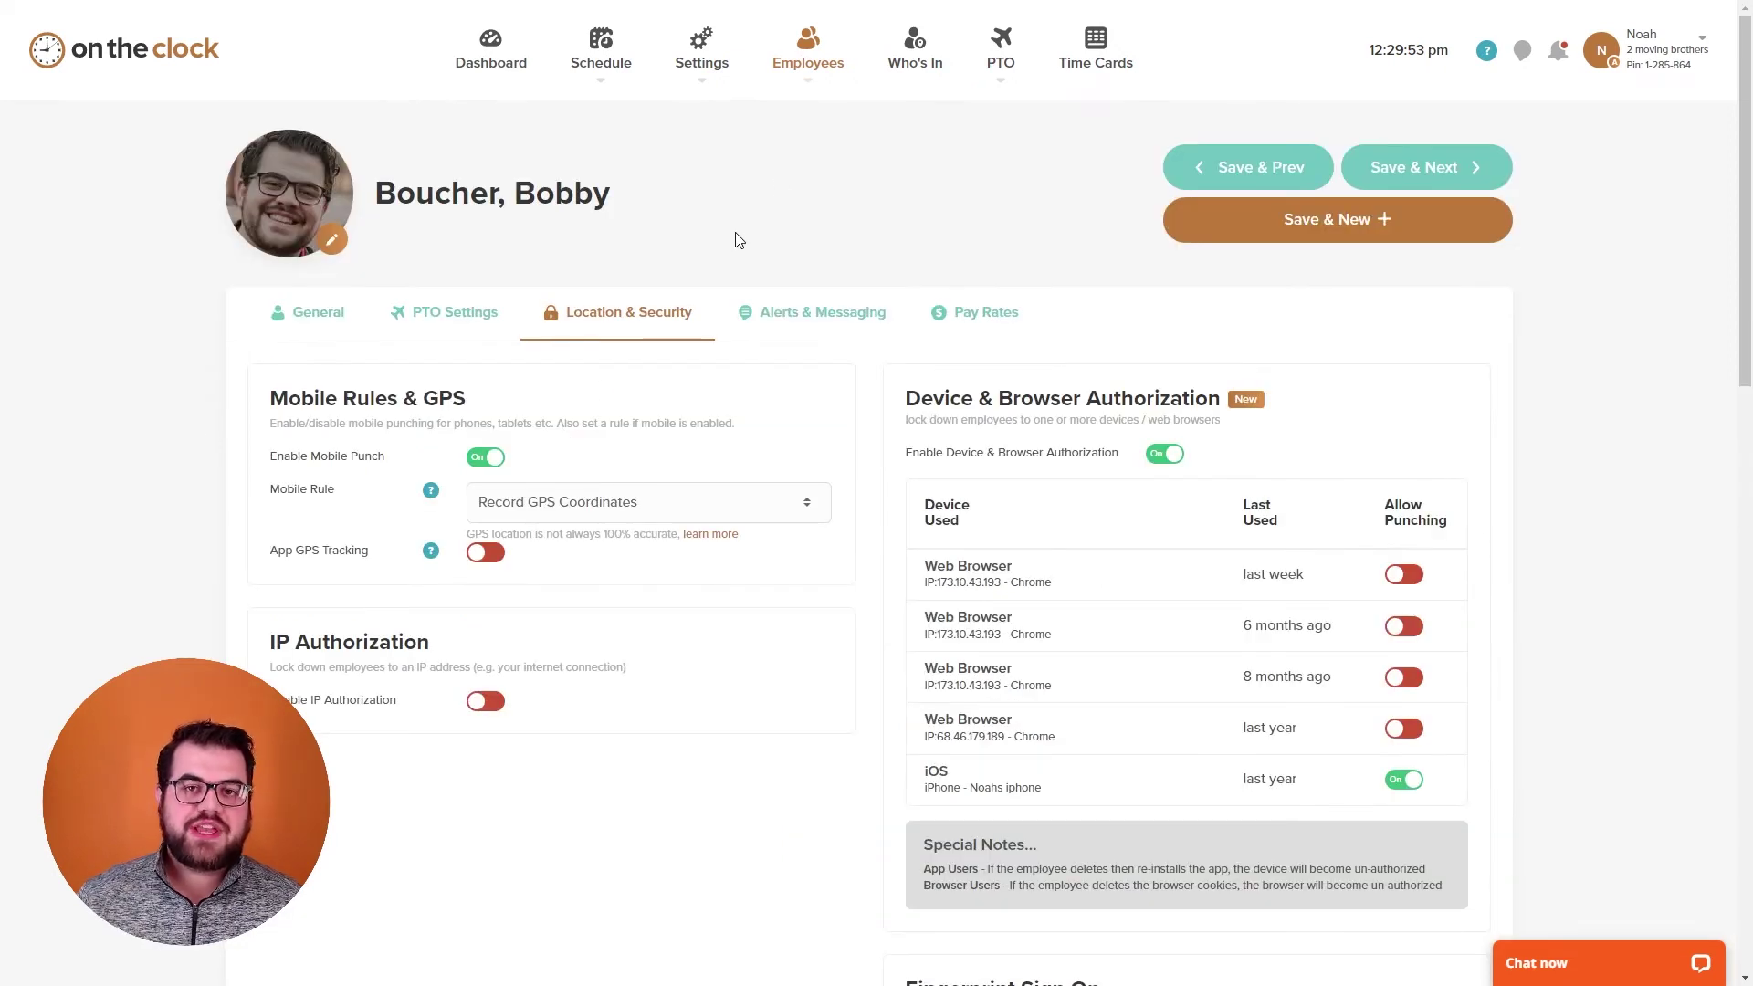
Step: Start a new location in the account's location settings and turn on its mobile GPS punch location
click(711, 63)
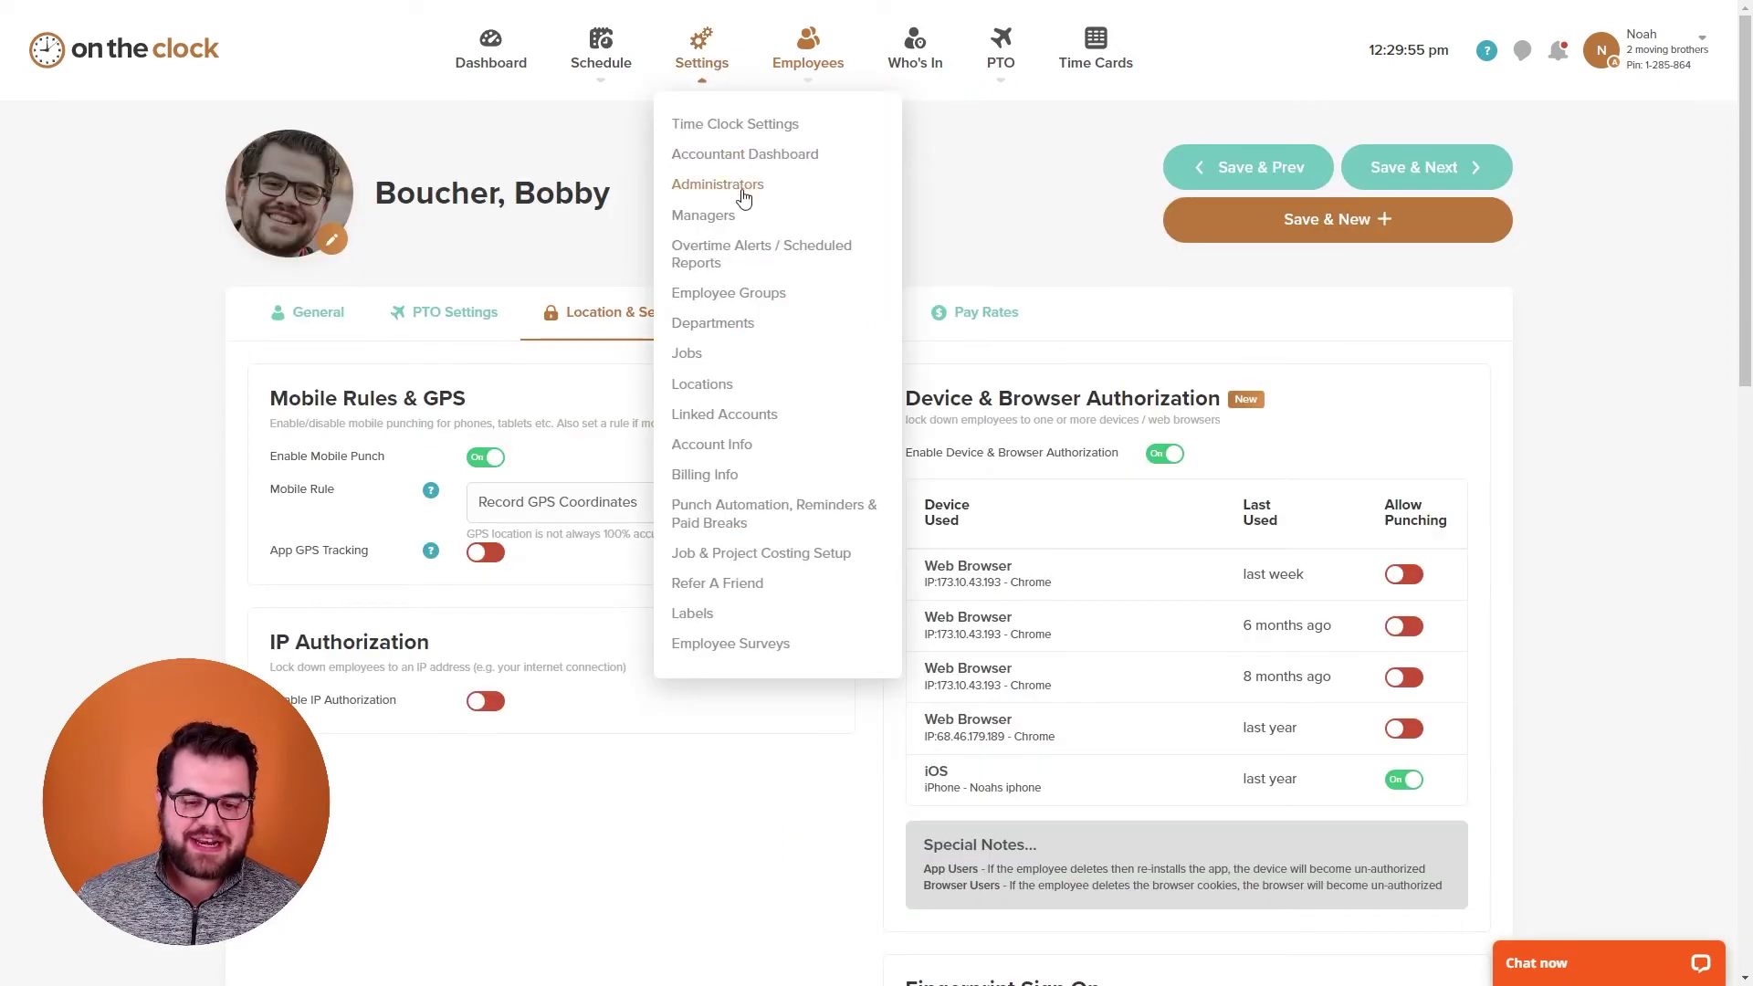
click(715, 387)
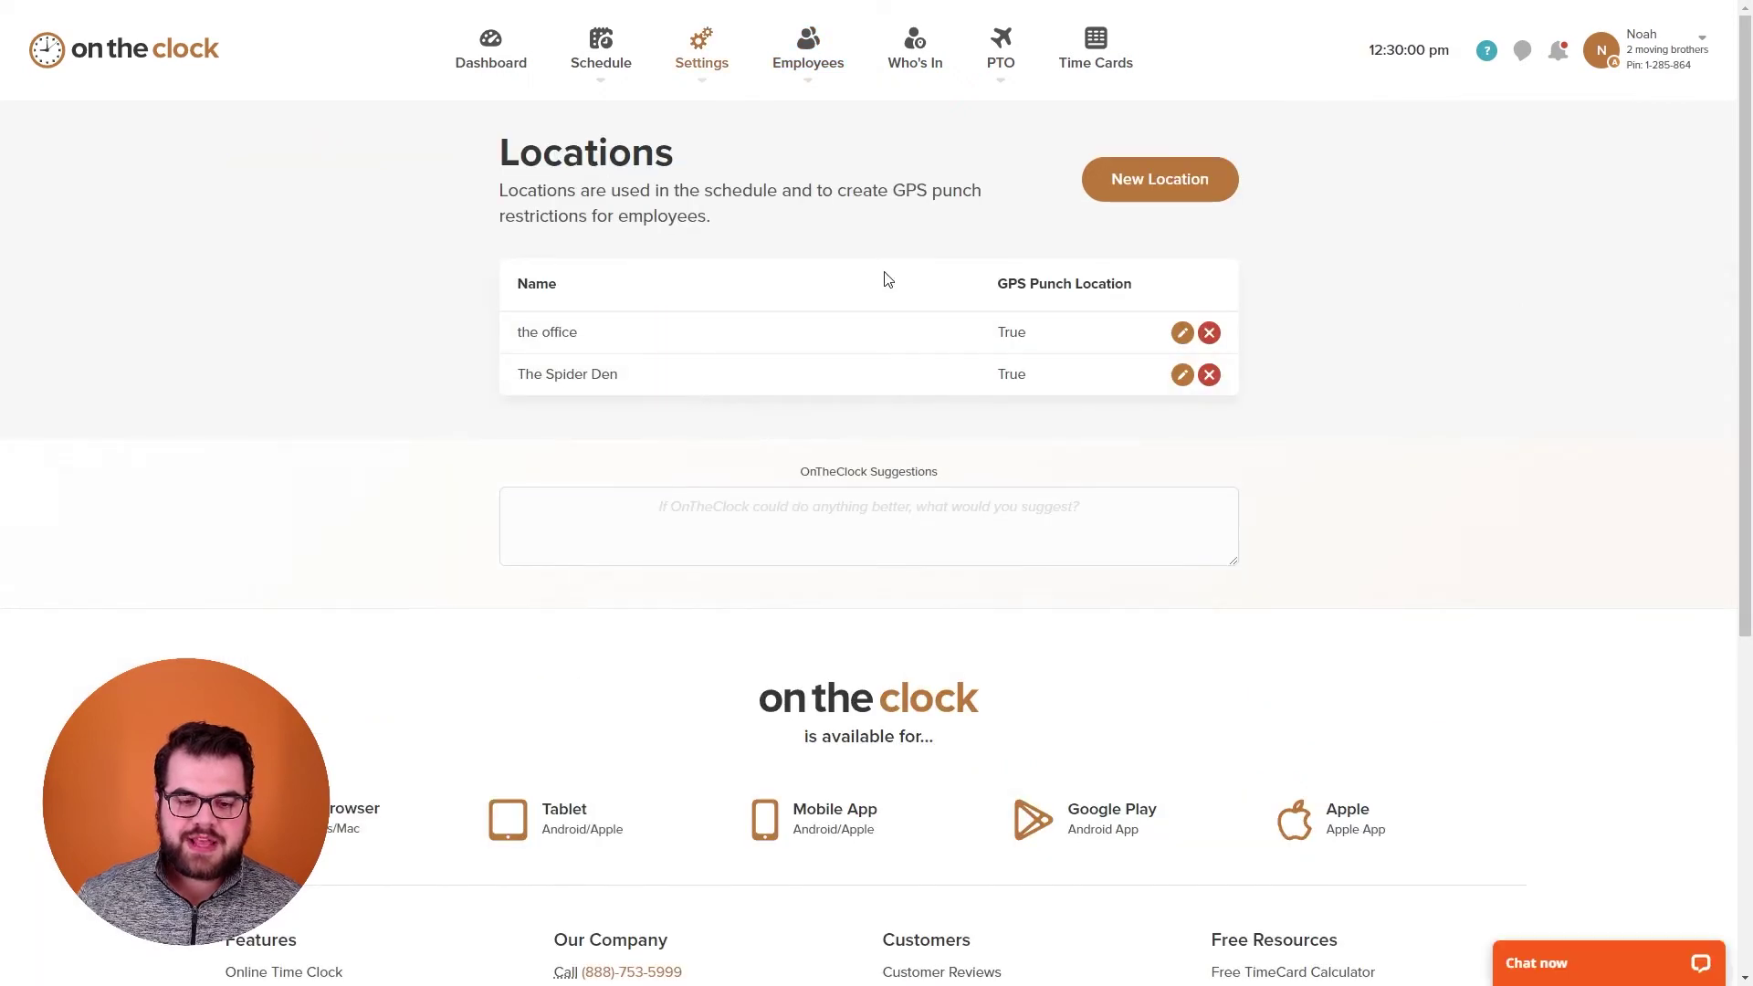
click(1134, 186)
click(813, 260)
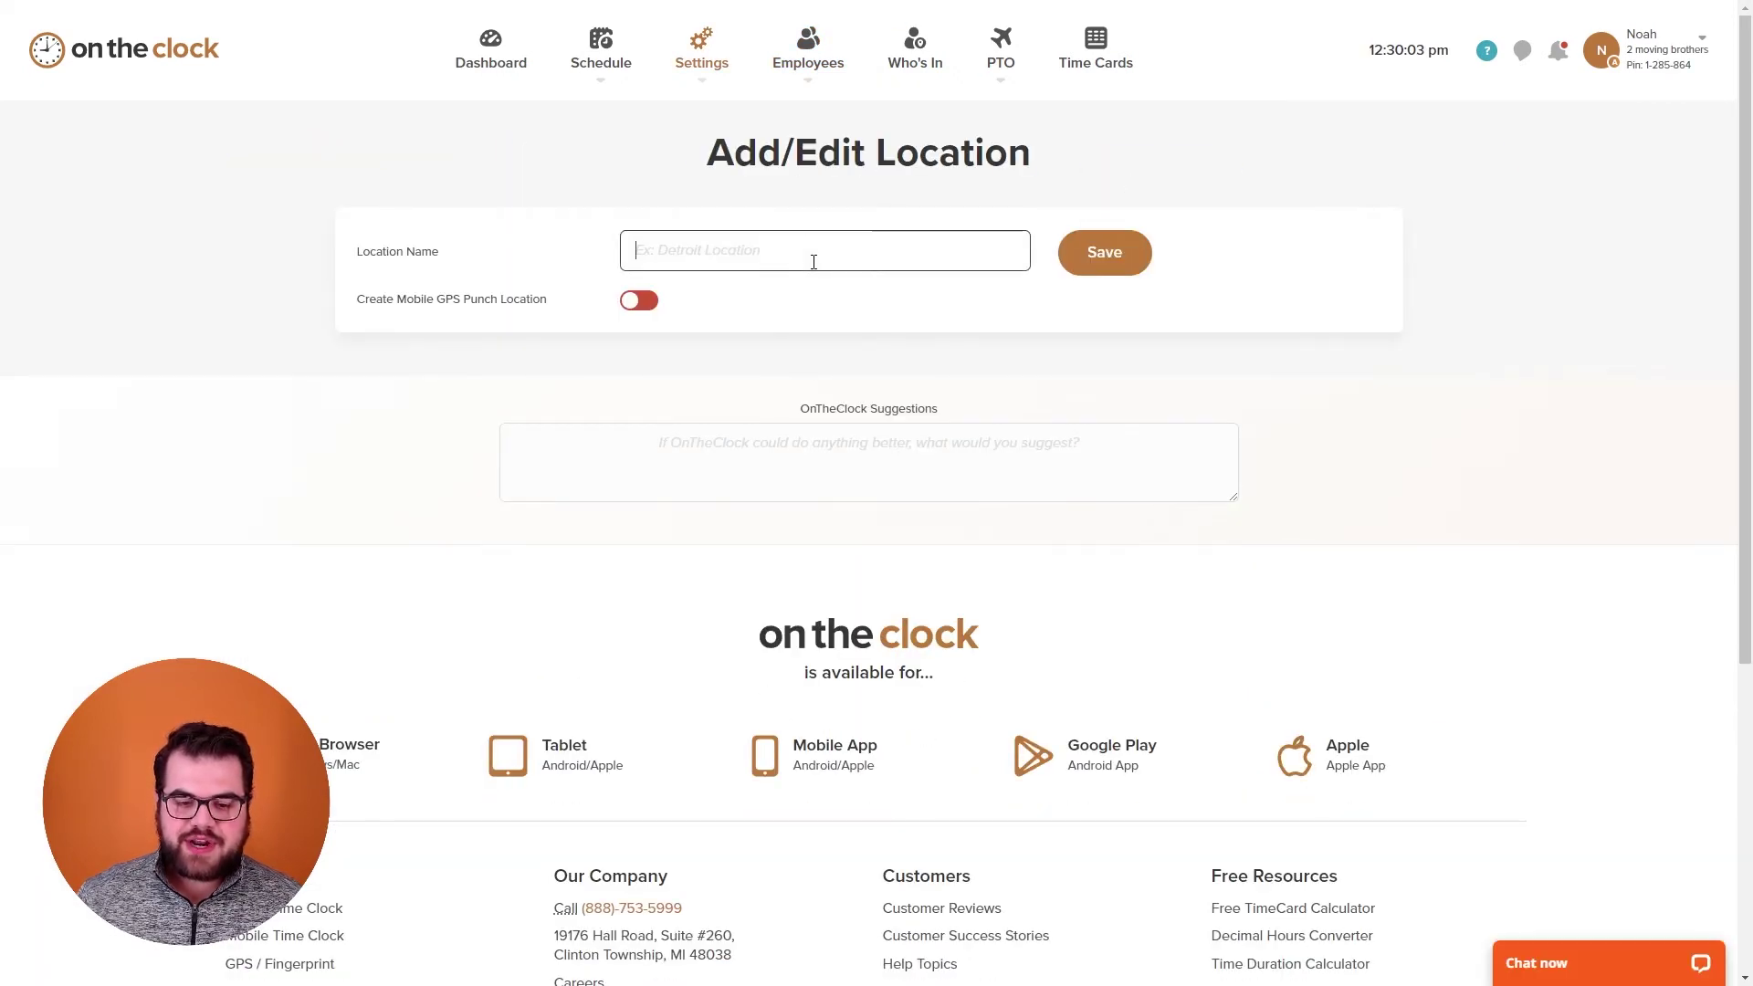
click(638, 304)
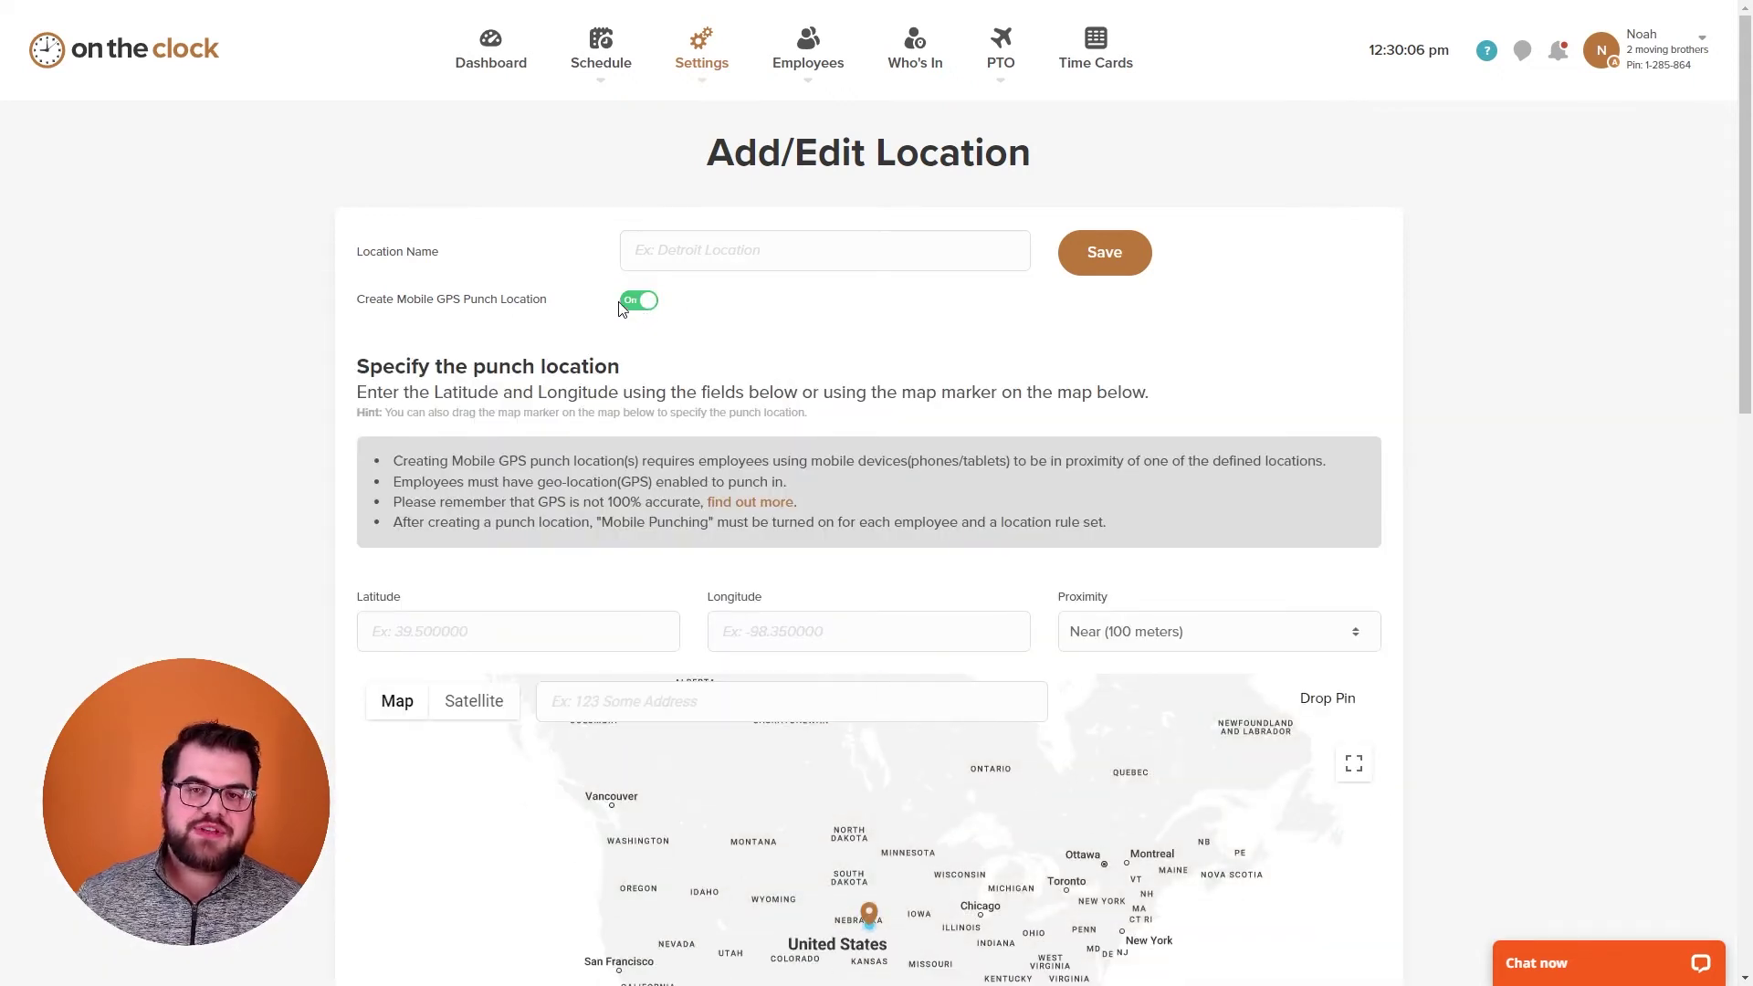
Step: Review the address search, proximity and coordinate fields for the new GPS punch location
scroll(763, 342, down, 1)
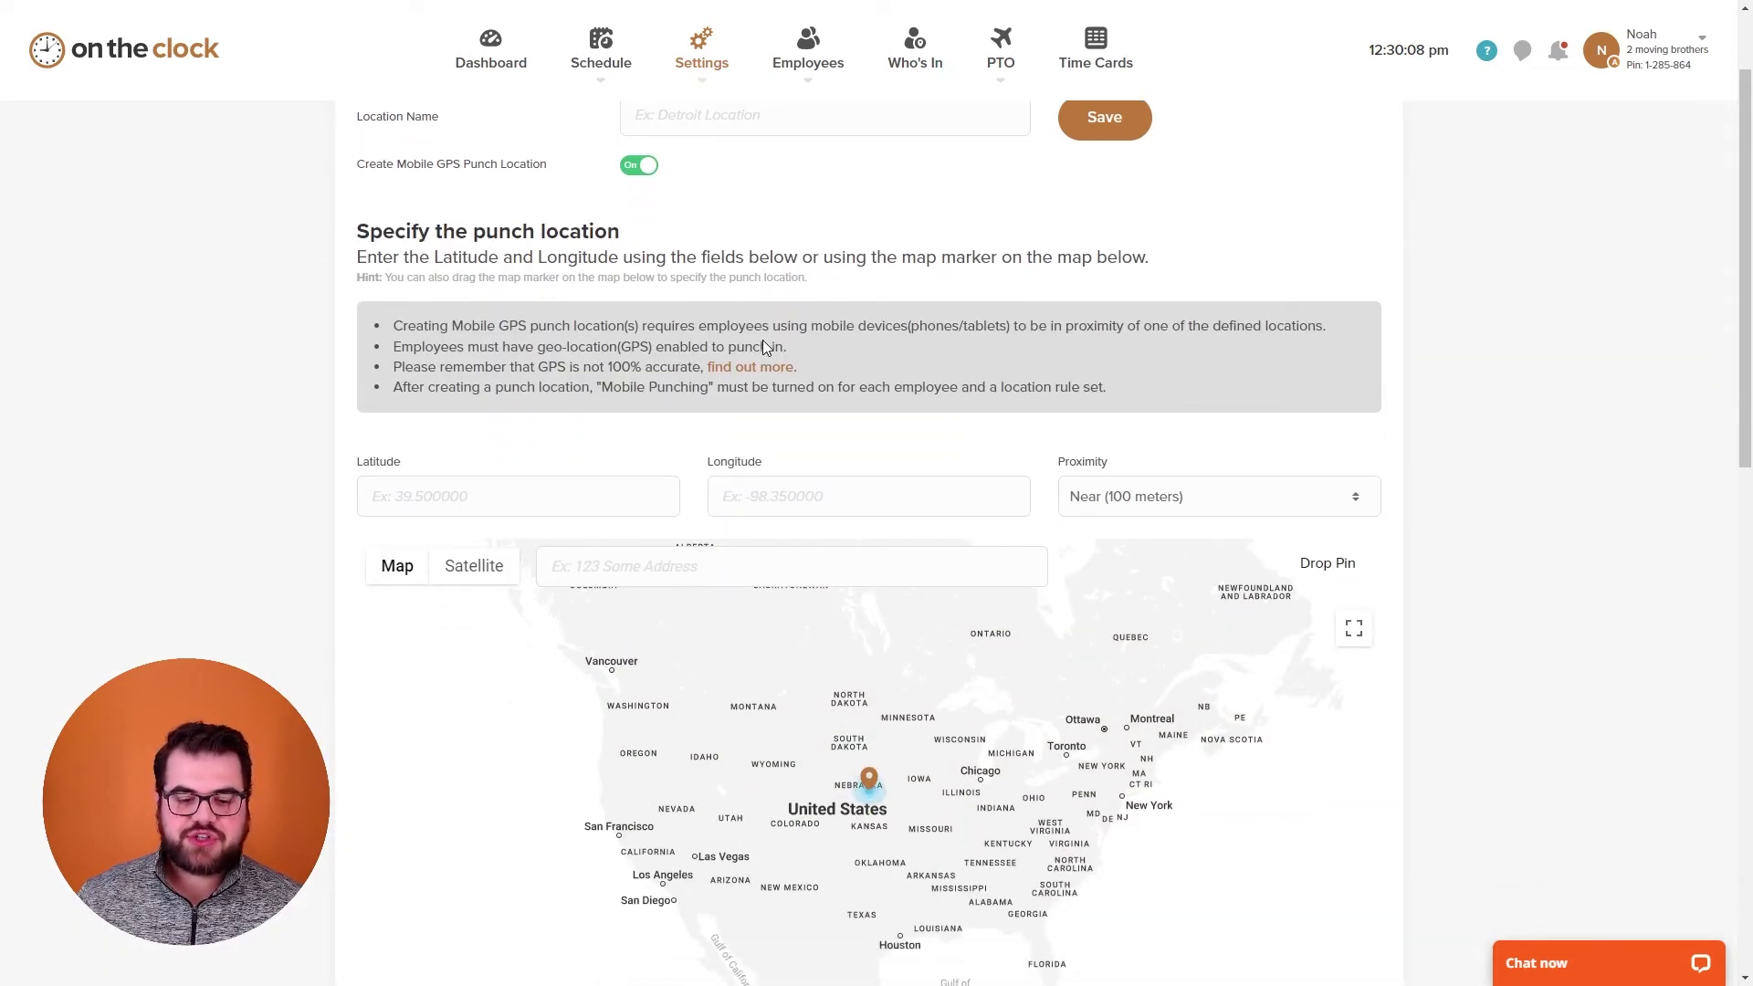
scroll(763, 339, down, 2)
click(648, 345)
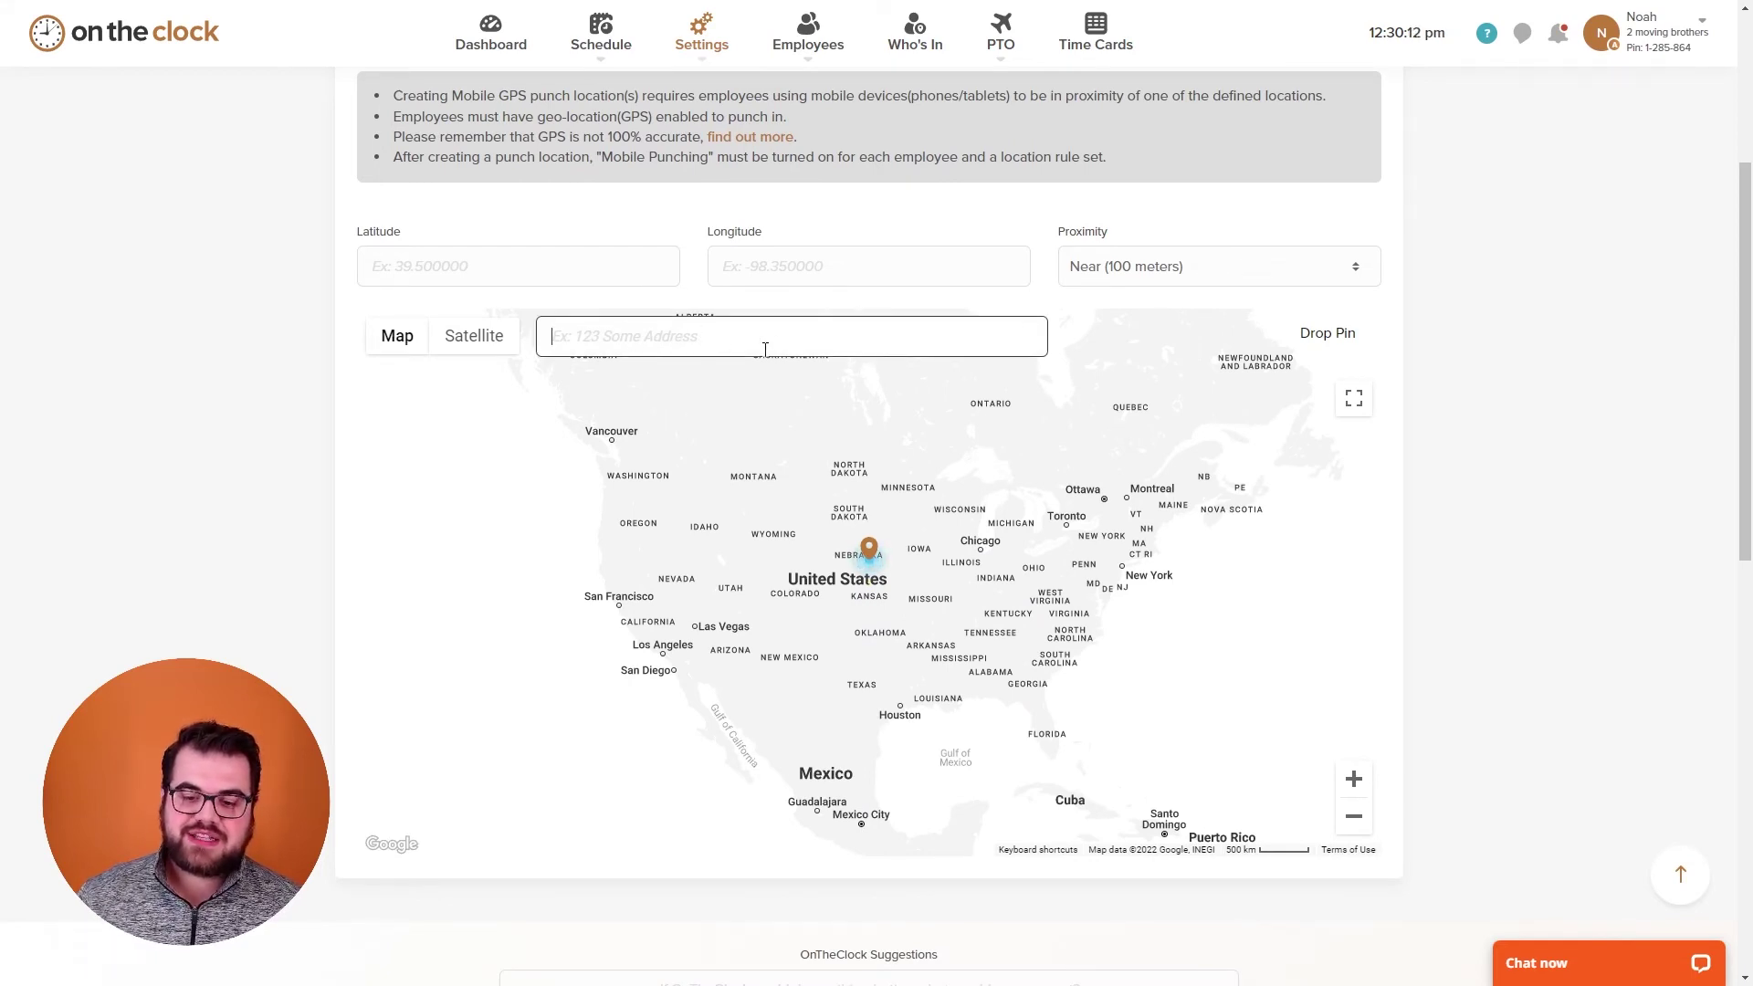
click(1121, 280)
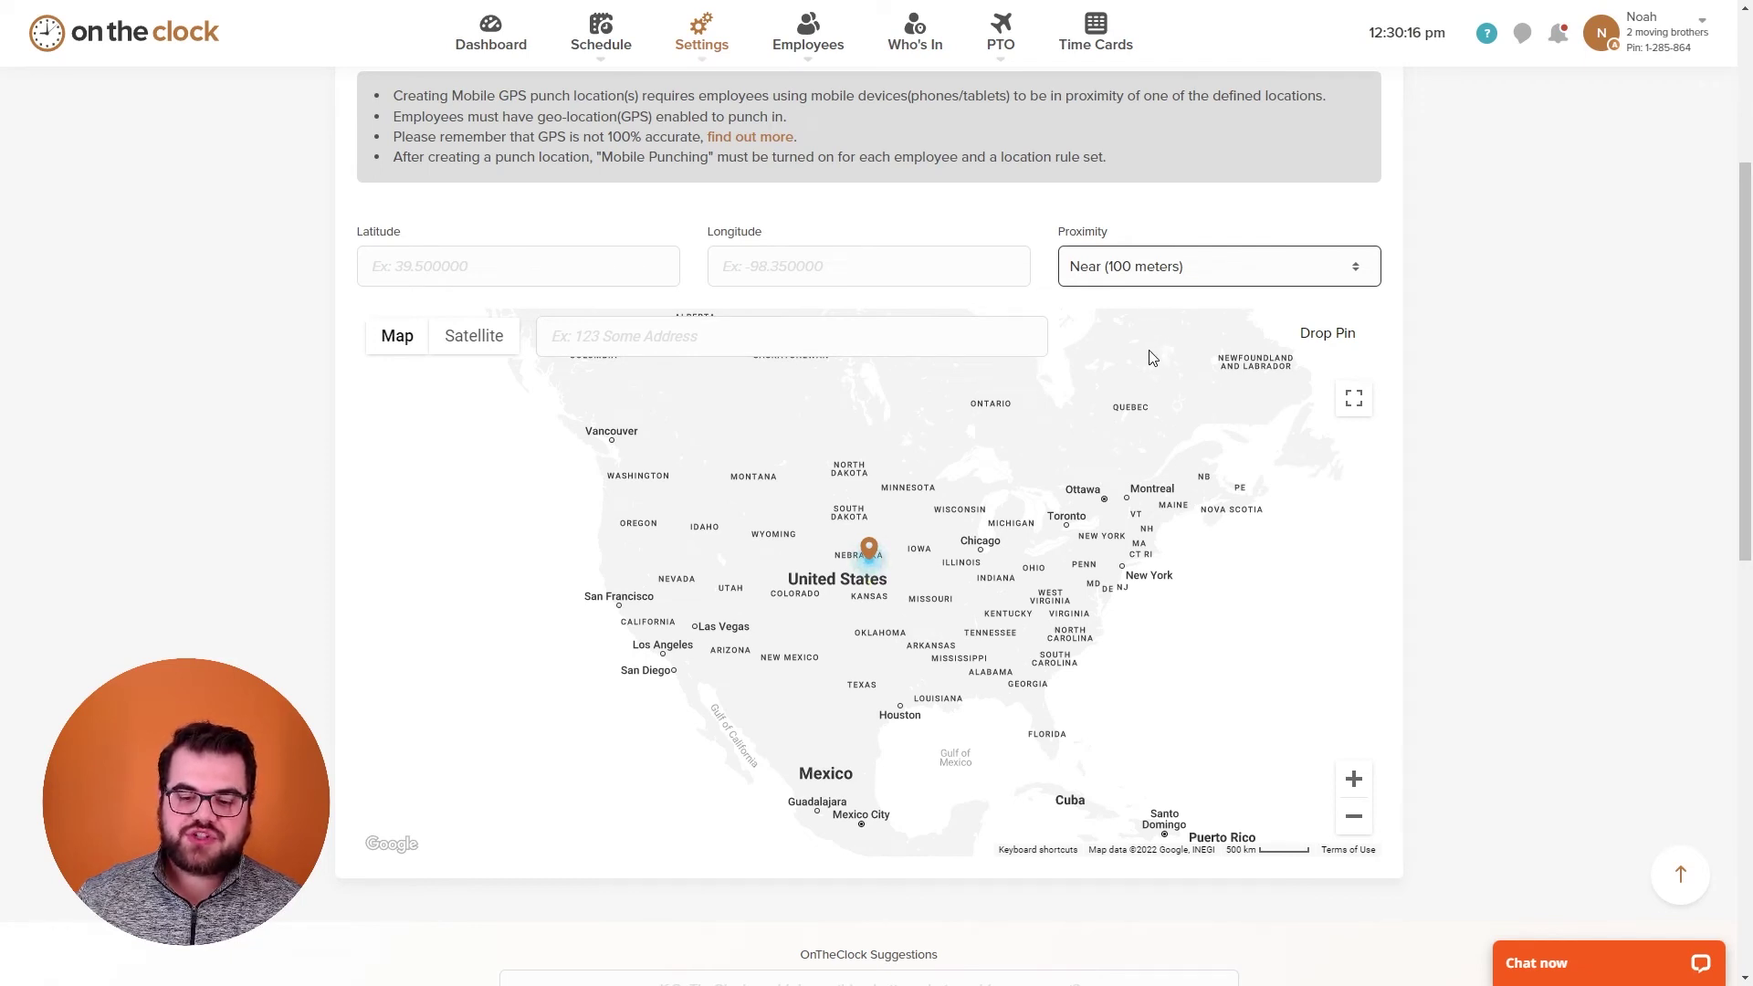
click(826, 266)
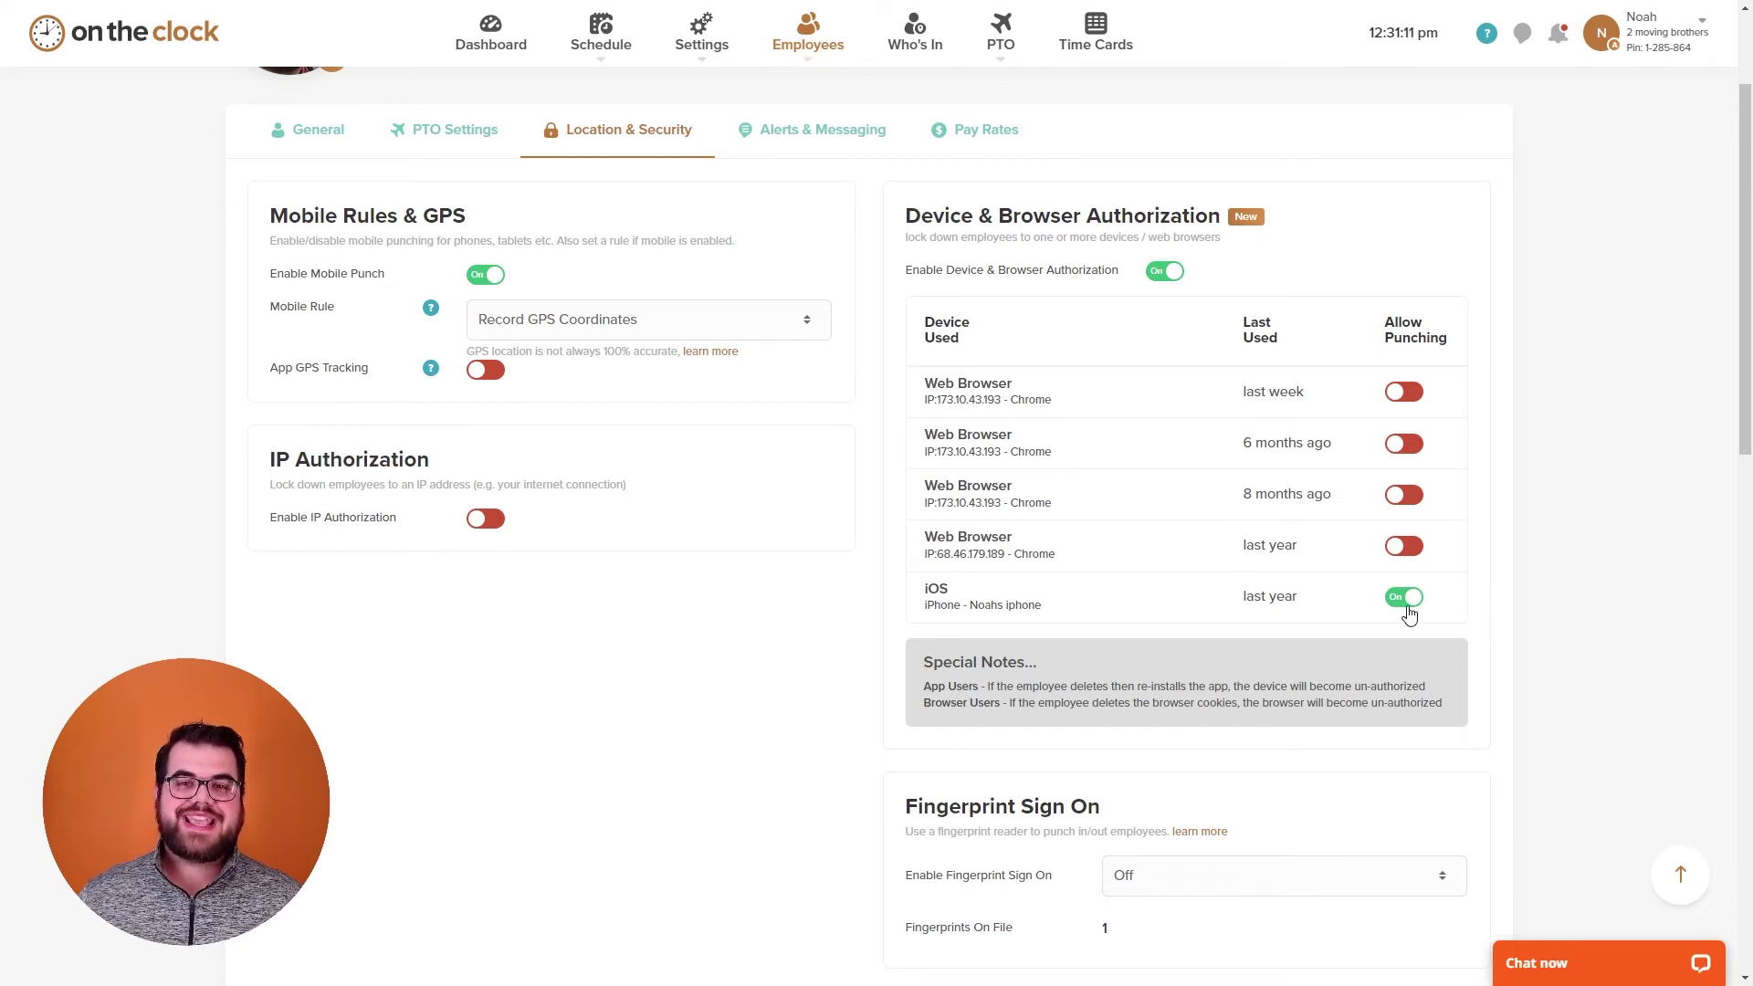
Step: Turn on IP authorization in the employee's location and security settings and review the enforcement fields
scroll(1342, 556, down, 3)
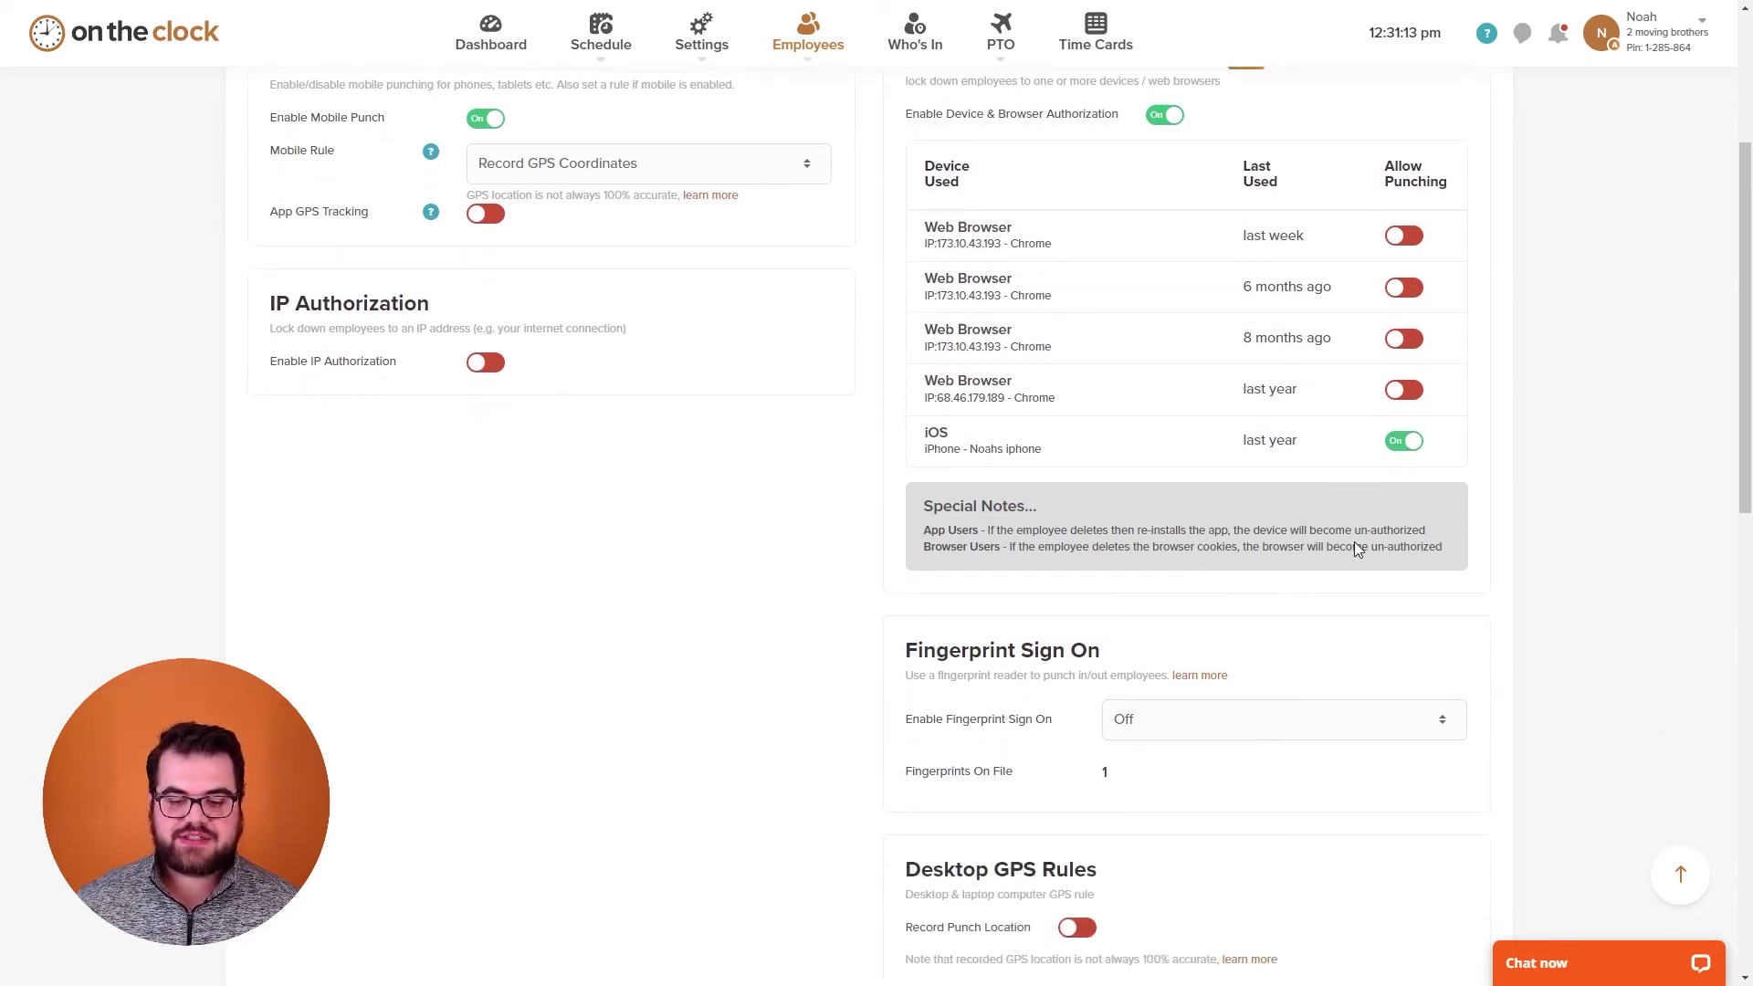
click(486, 245)
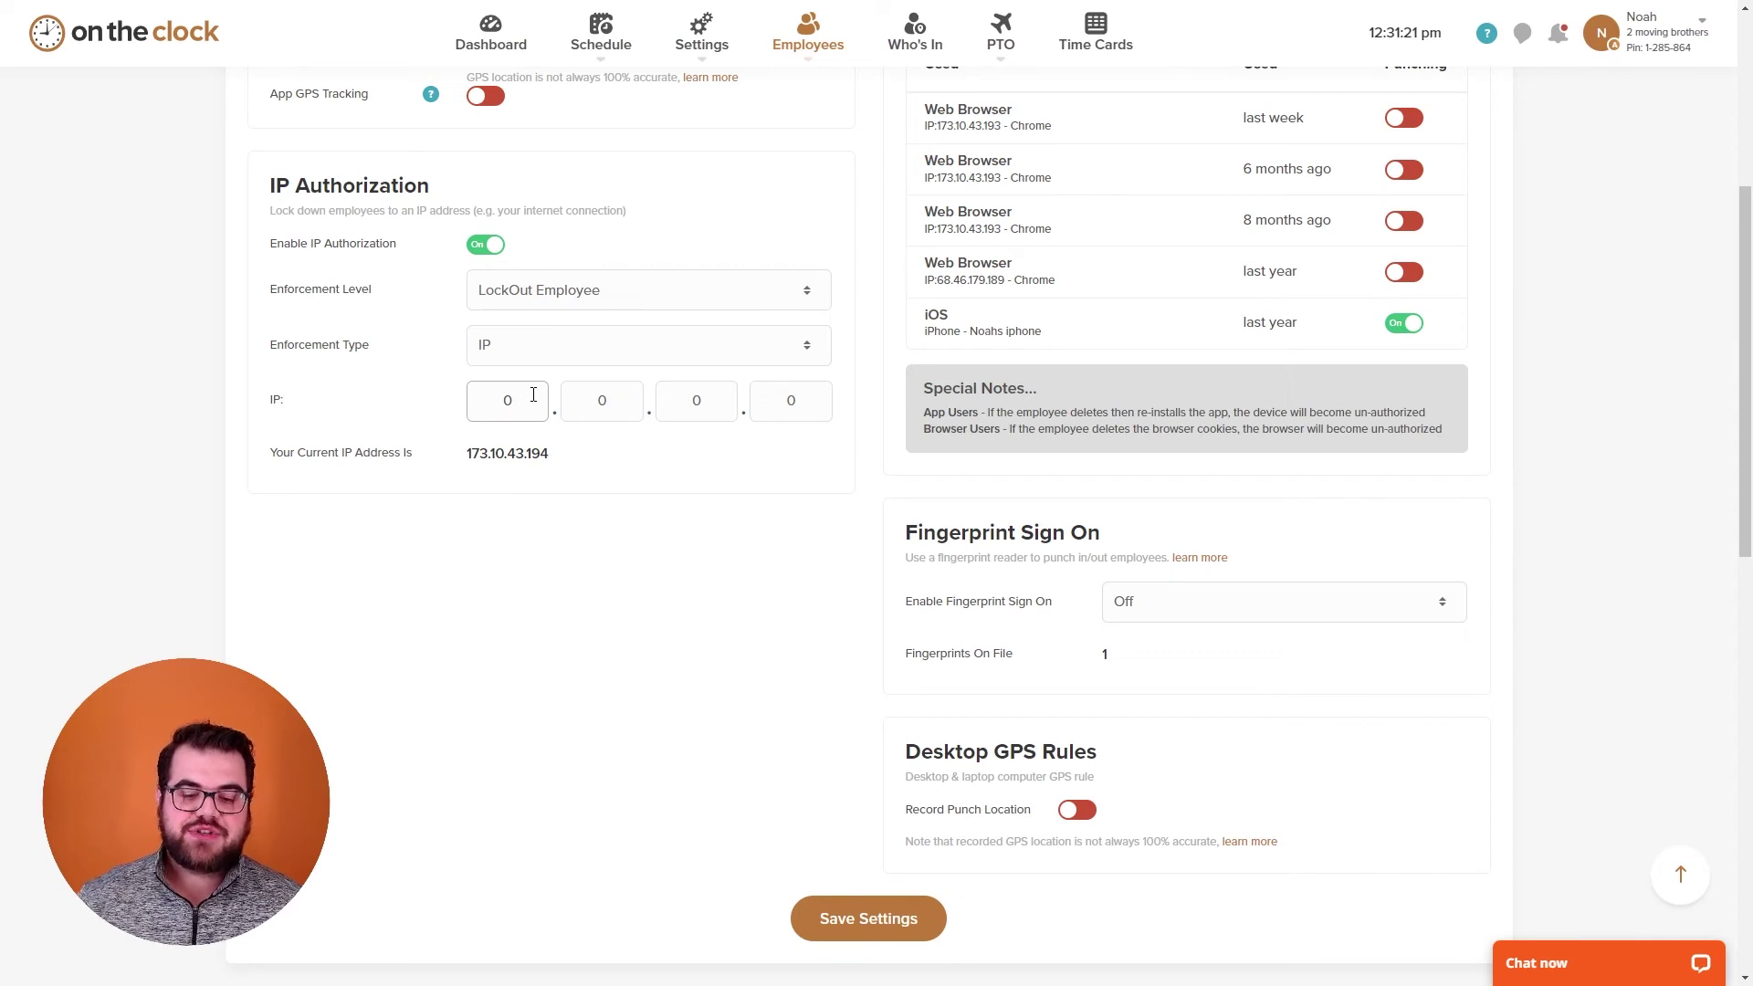
scroll(822, 520, down, 1)
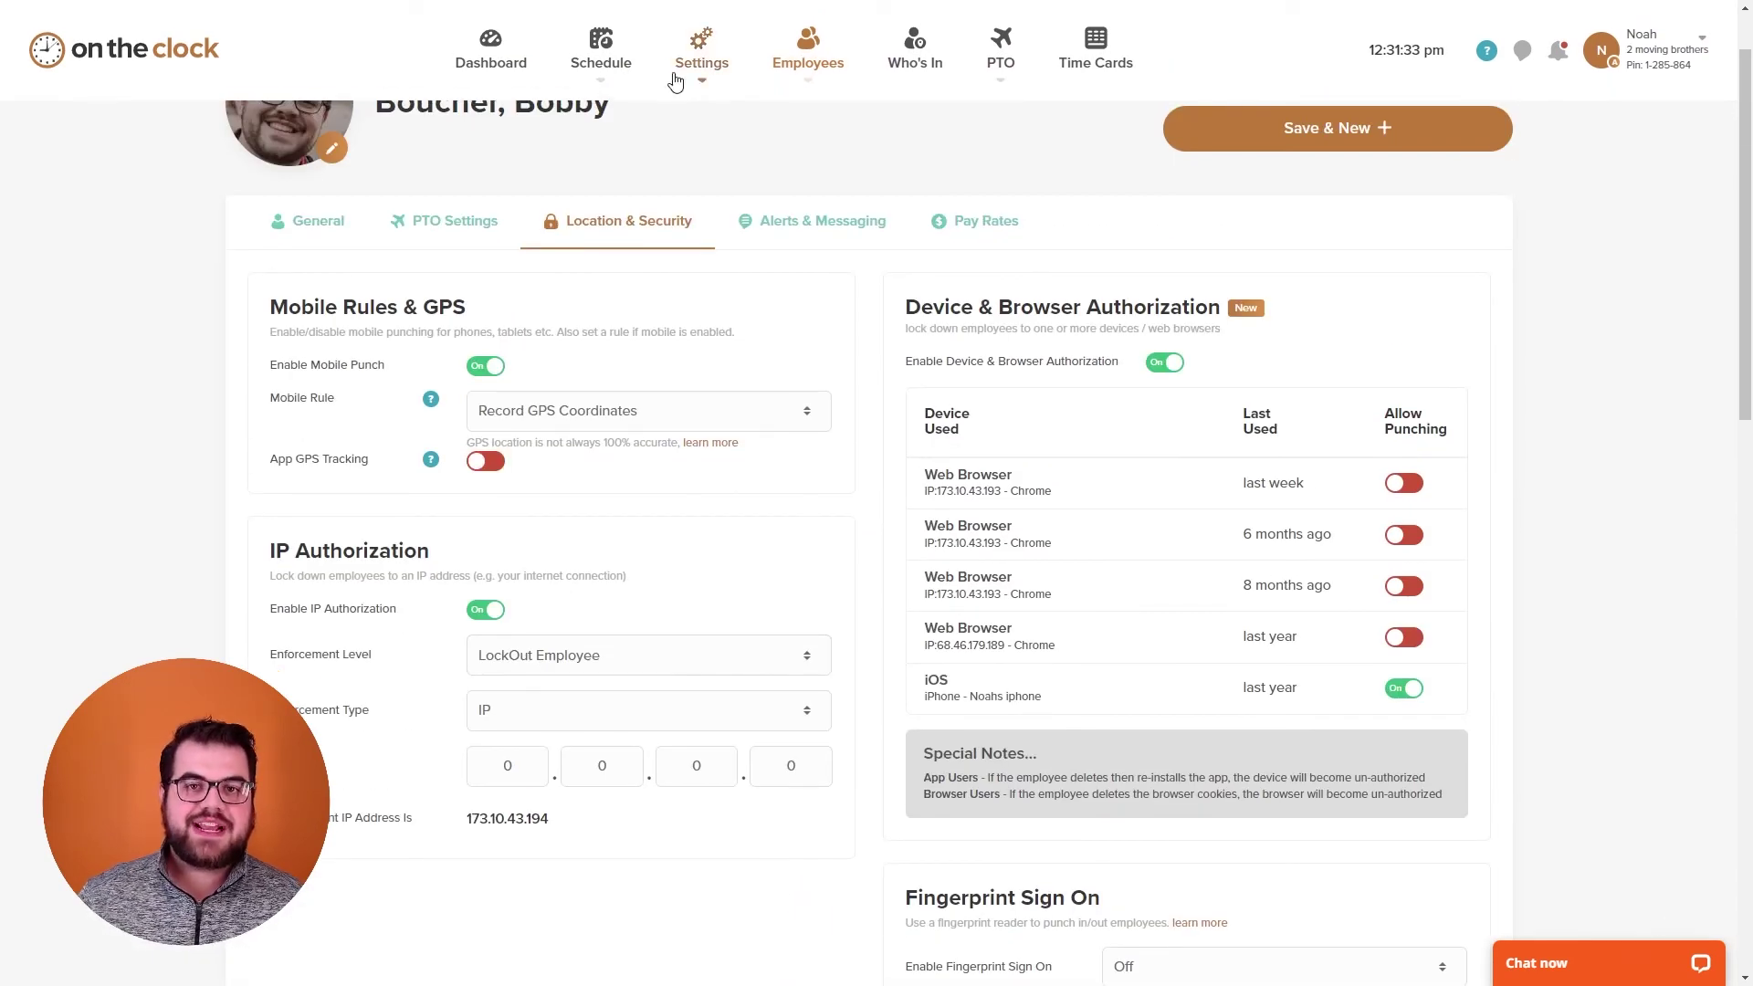
Step: Open the weekly employee schedule
click(612, 65)
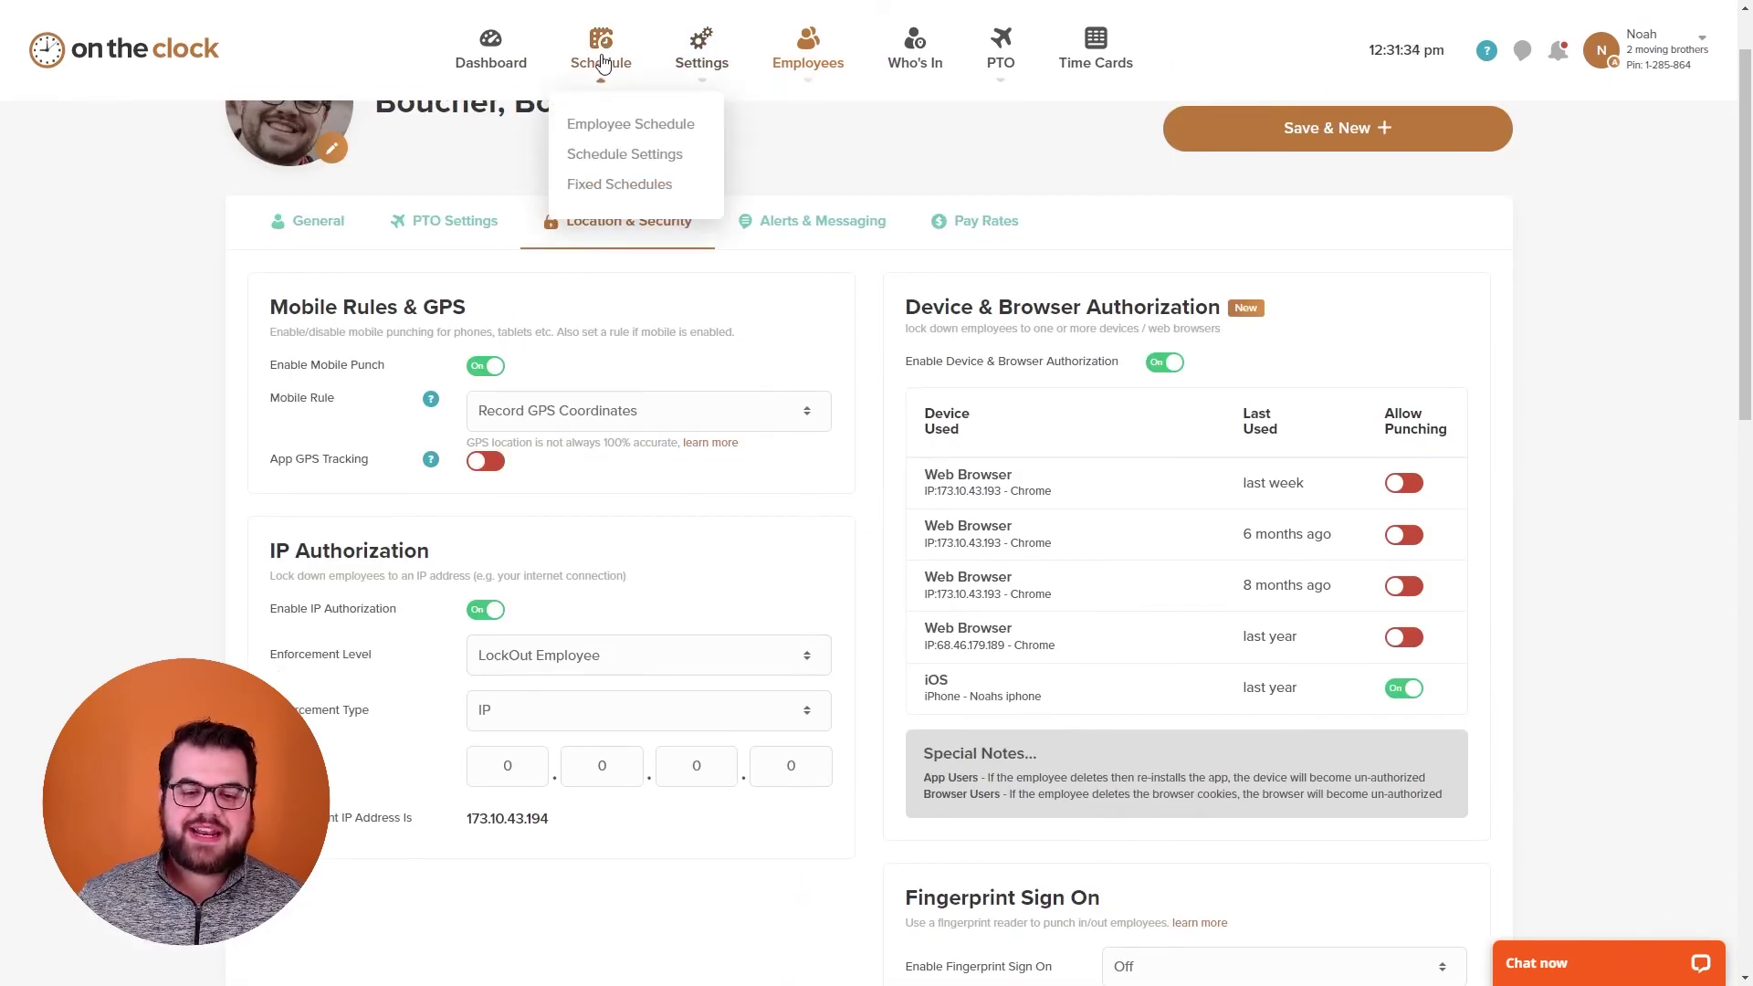
click(636, 128)
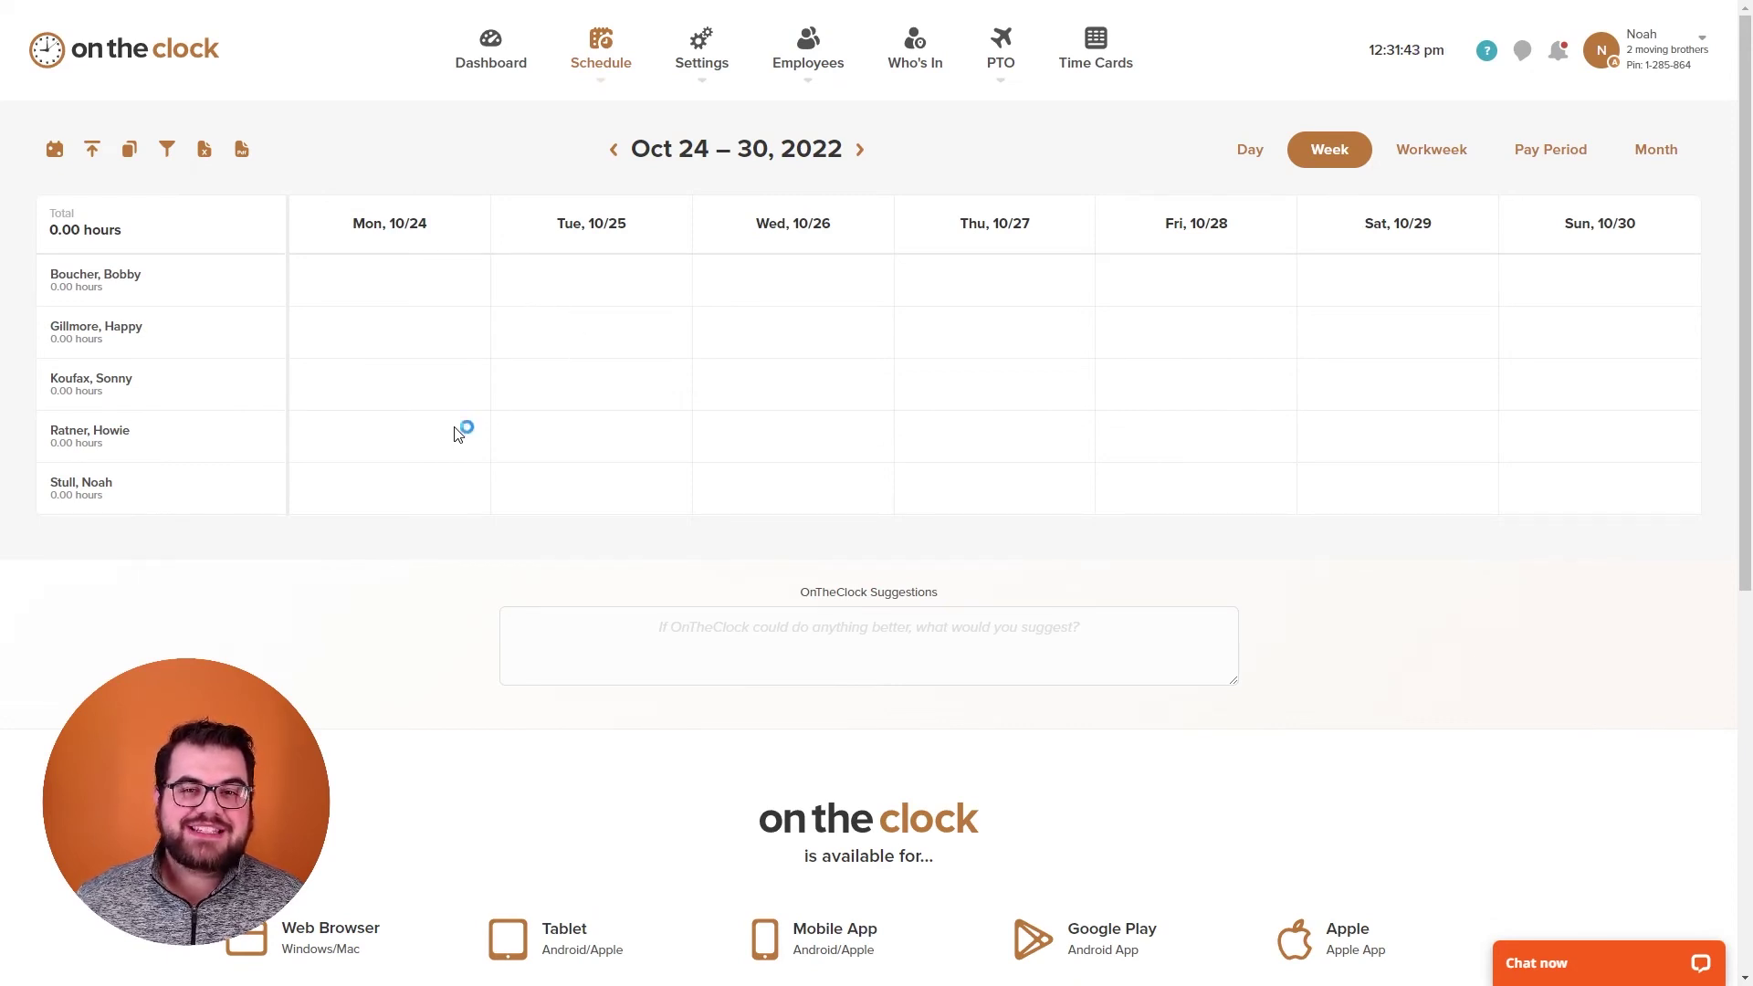
Step: Start a new shift on Monday 10/24/2022 for the signed-in administrator and switch it to the advanced time options
click(383, 497)
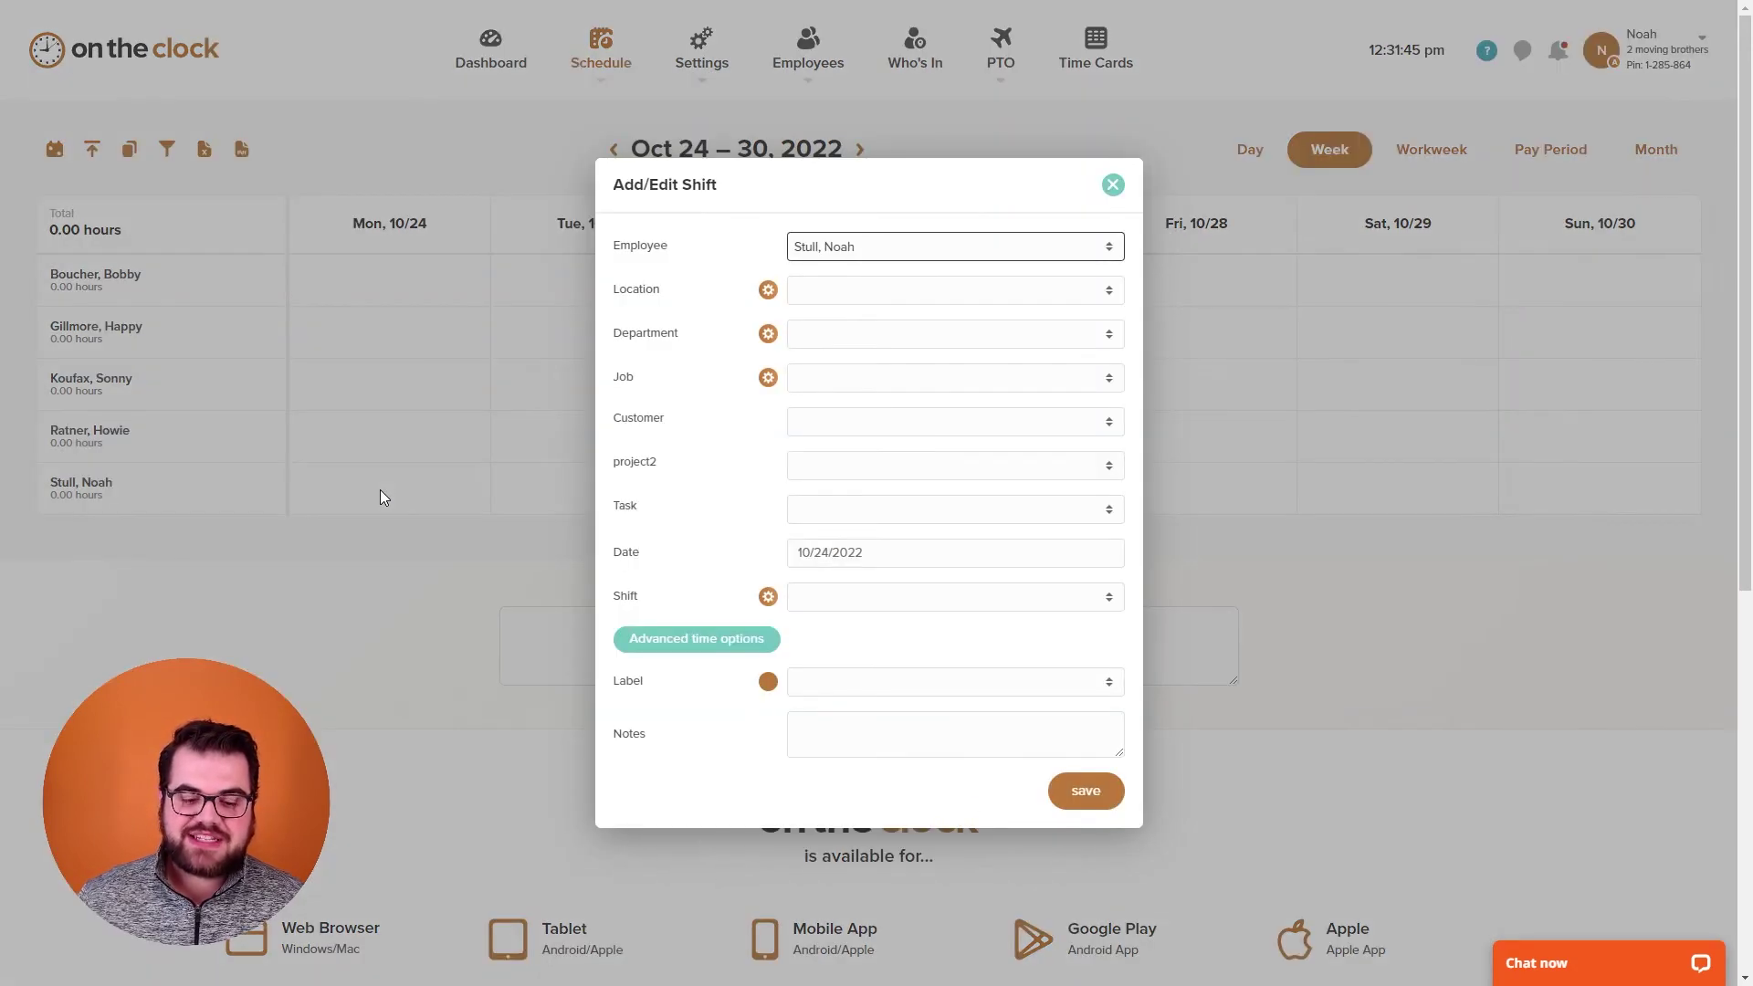
click(832, 292)
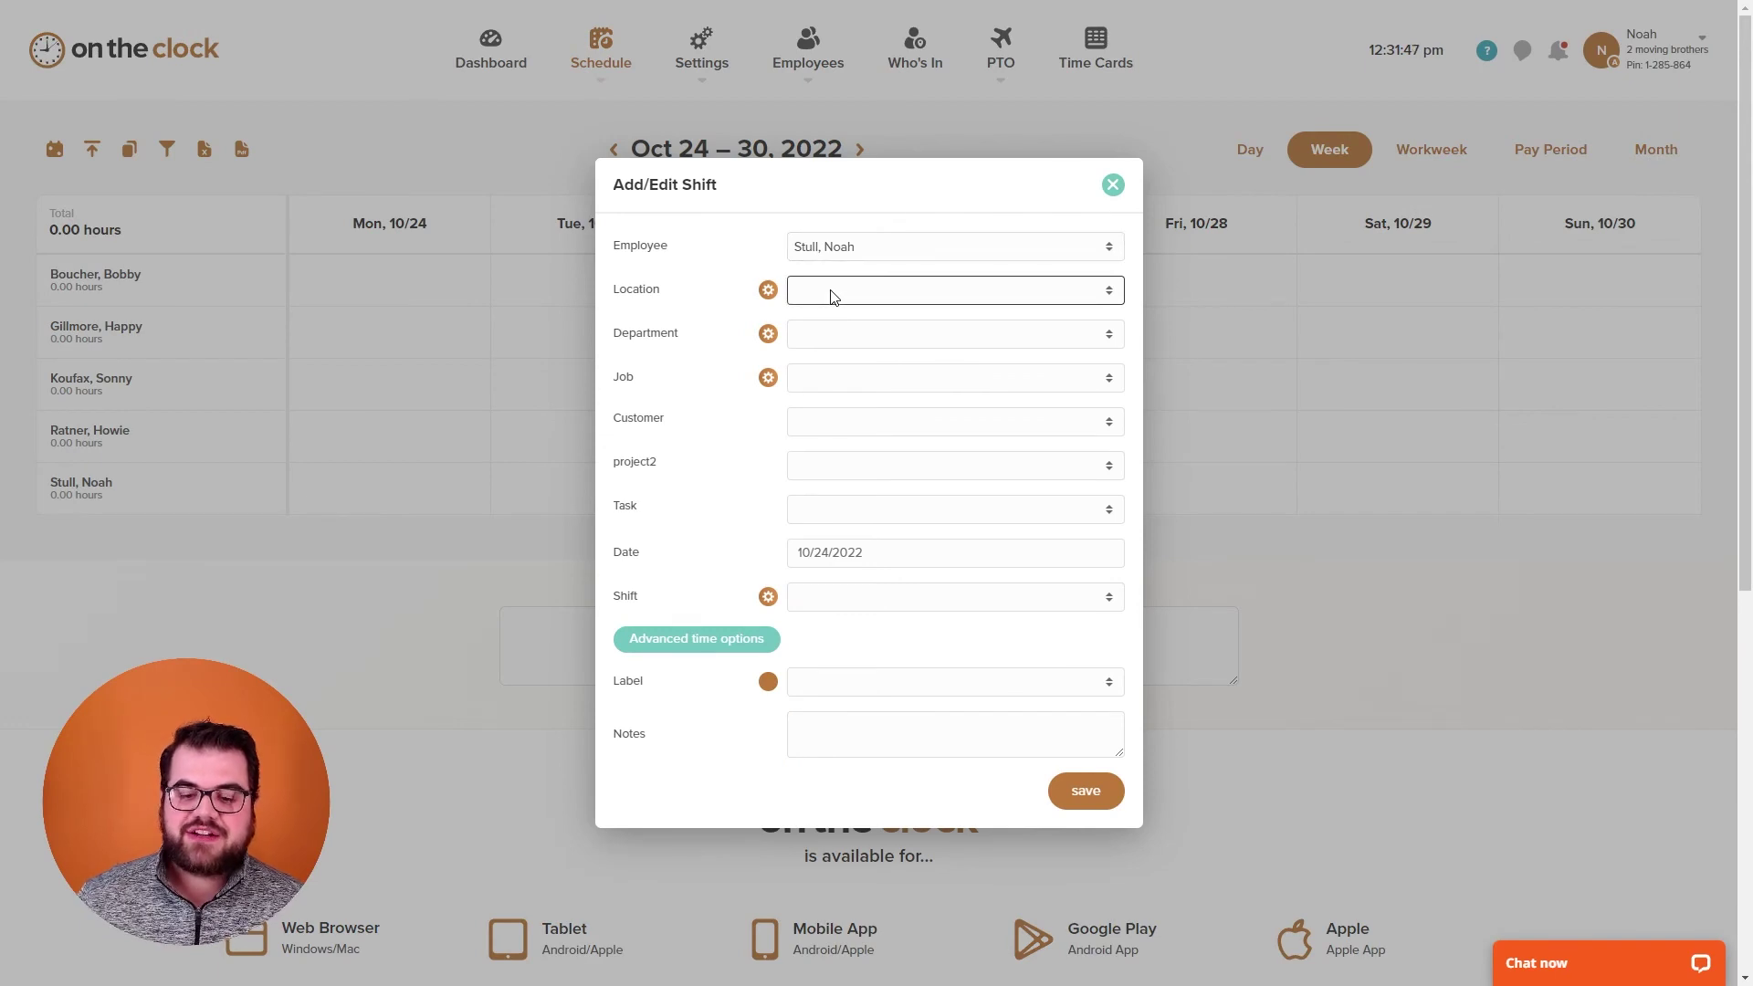
key(Tab)
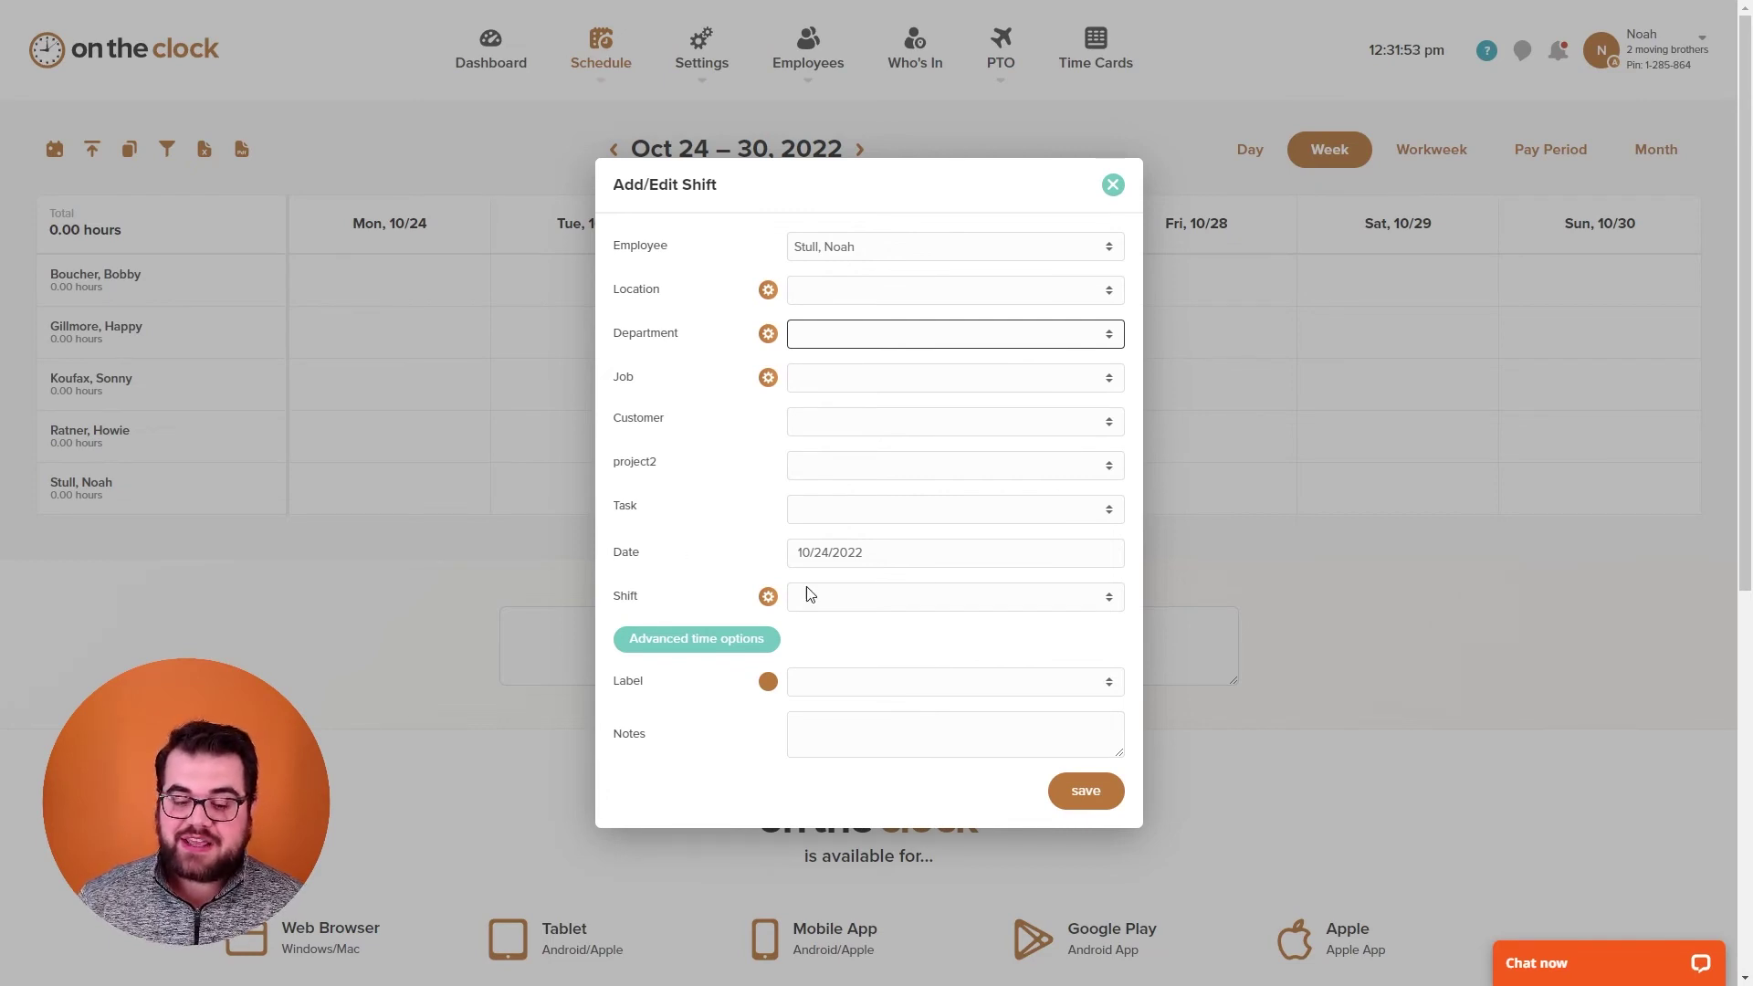
click(829, 606)
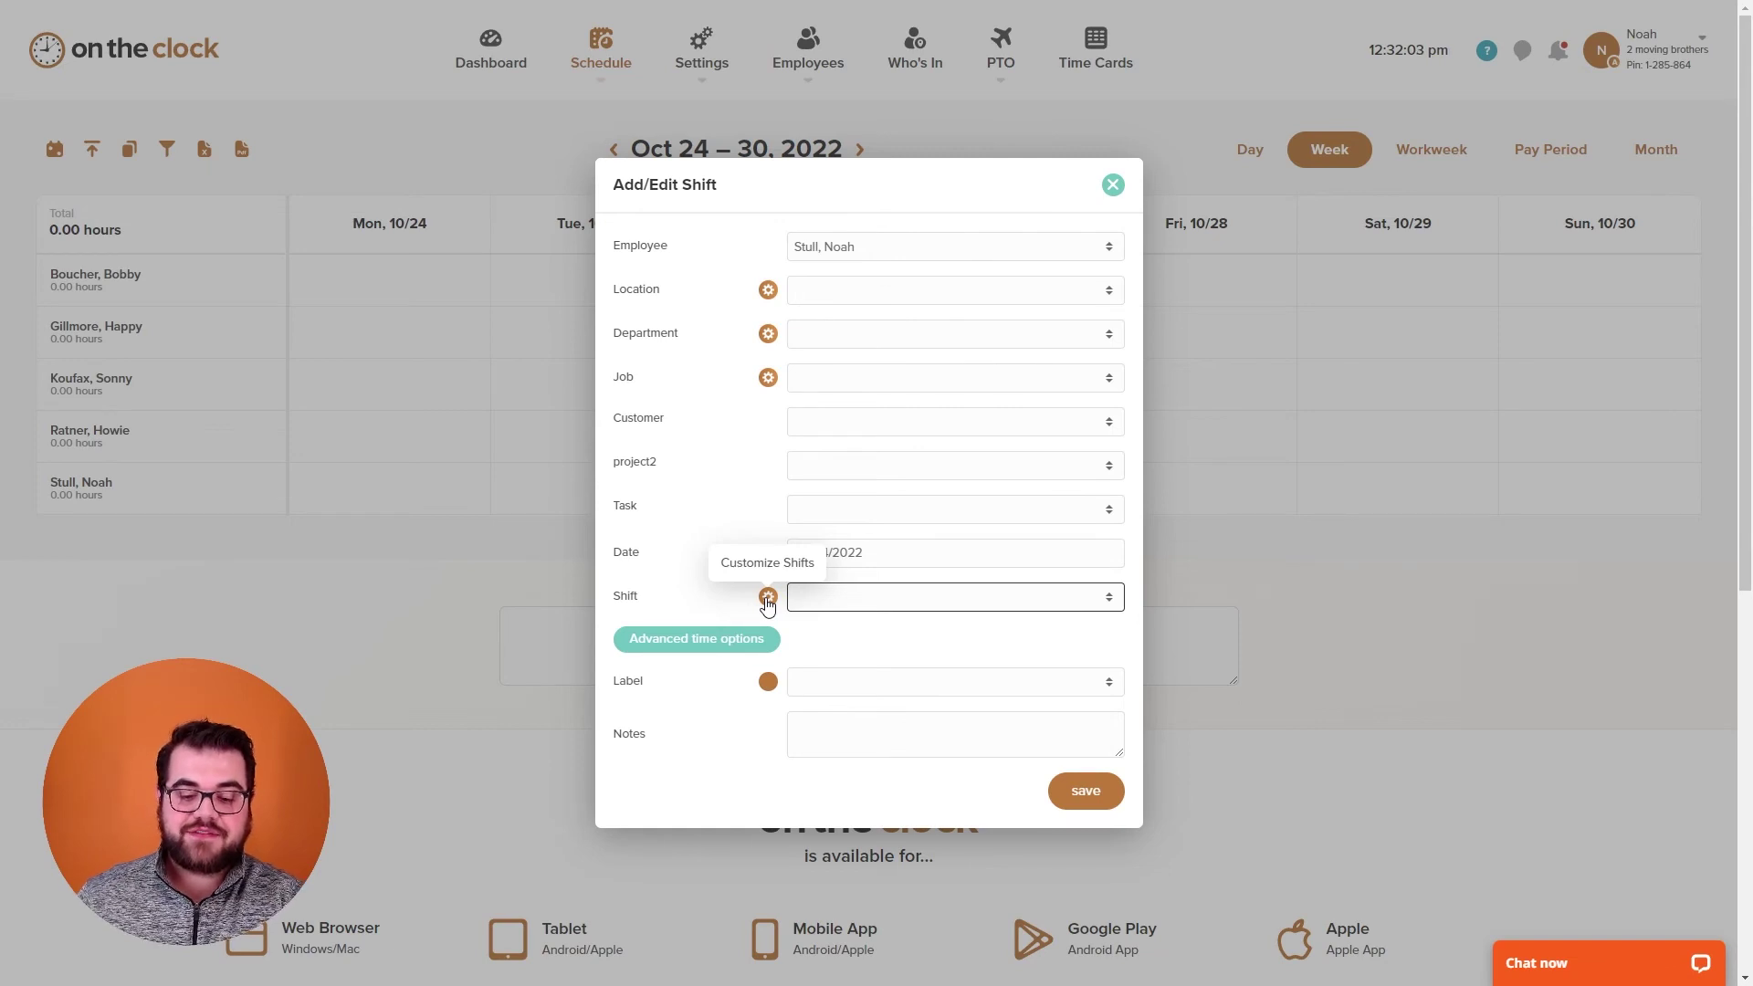
click(674, 698)
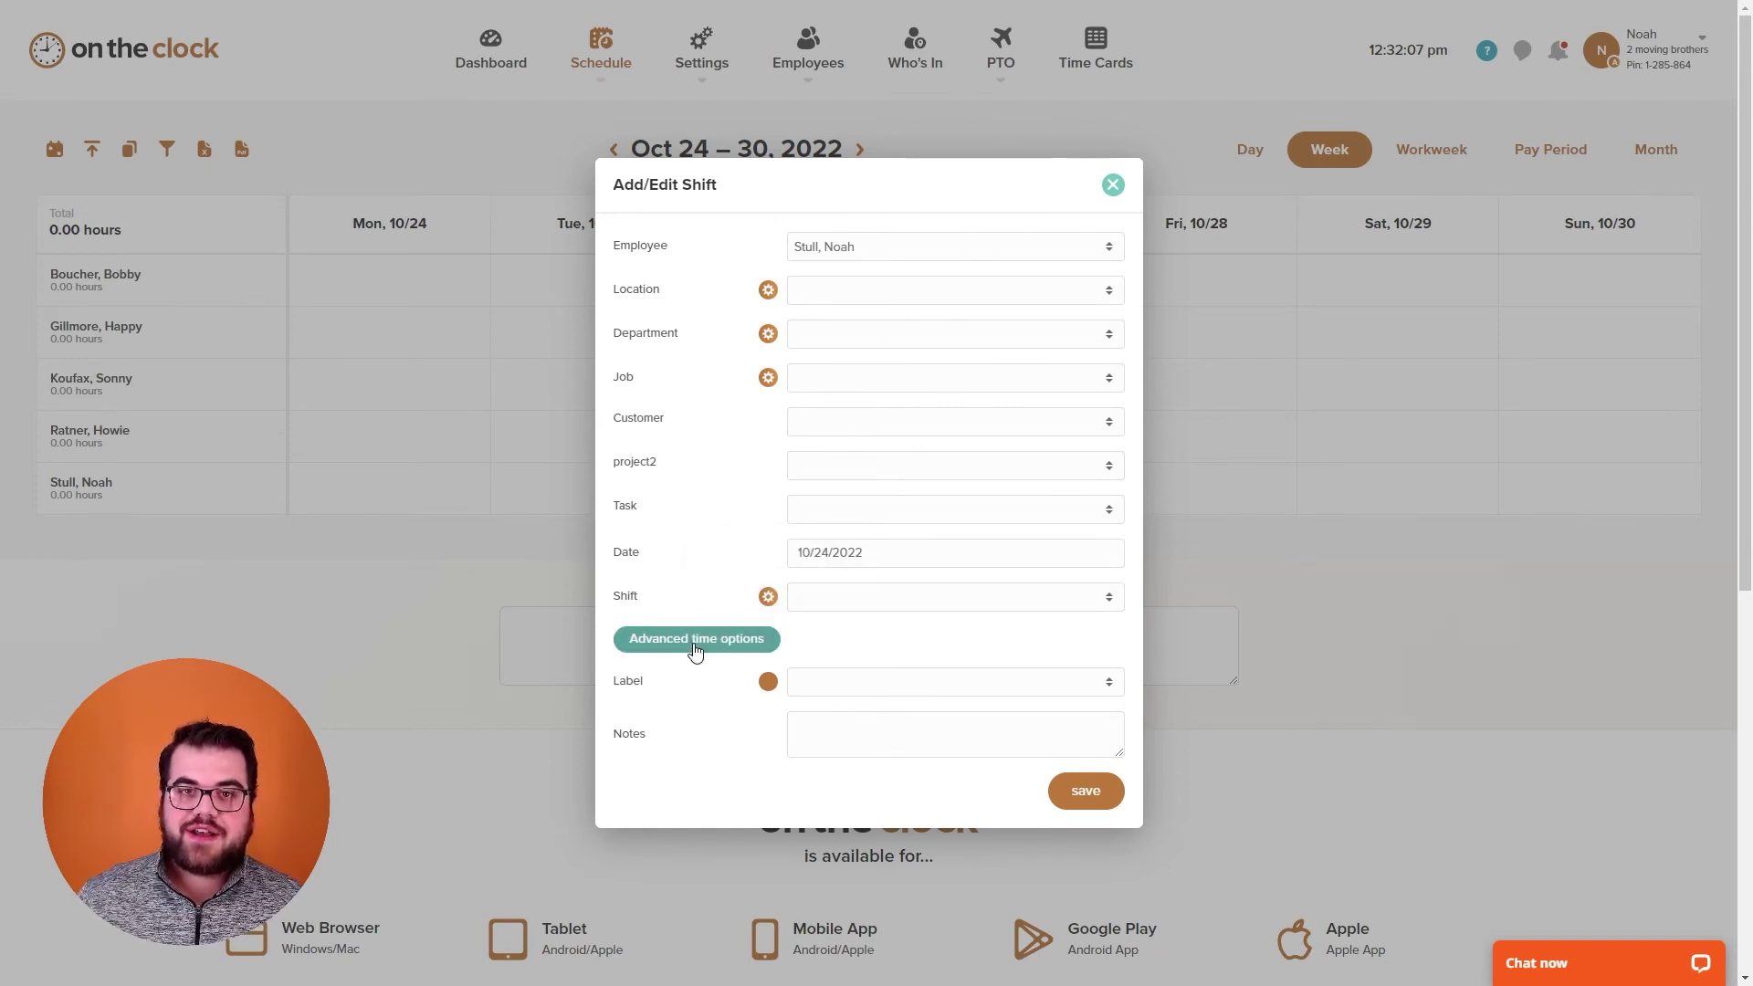
click(695, 643)
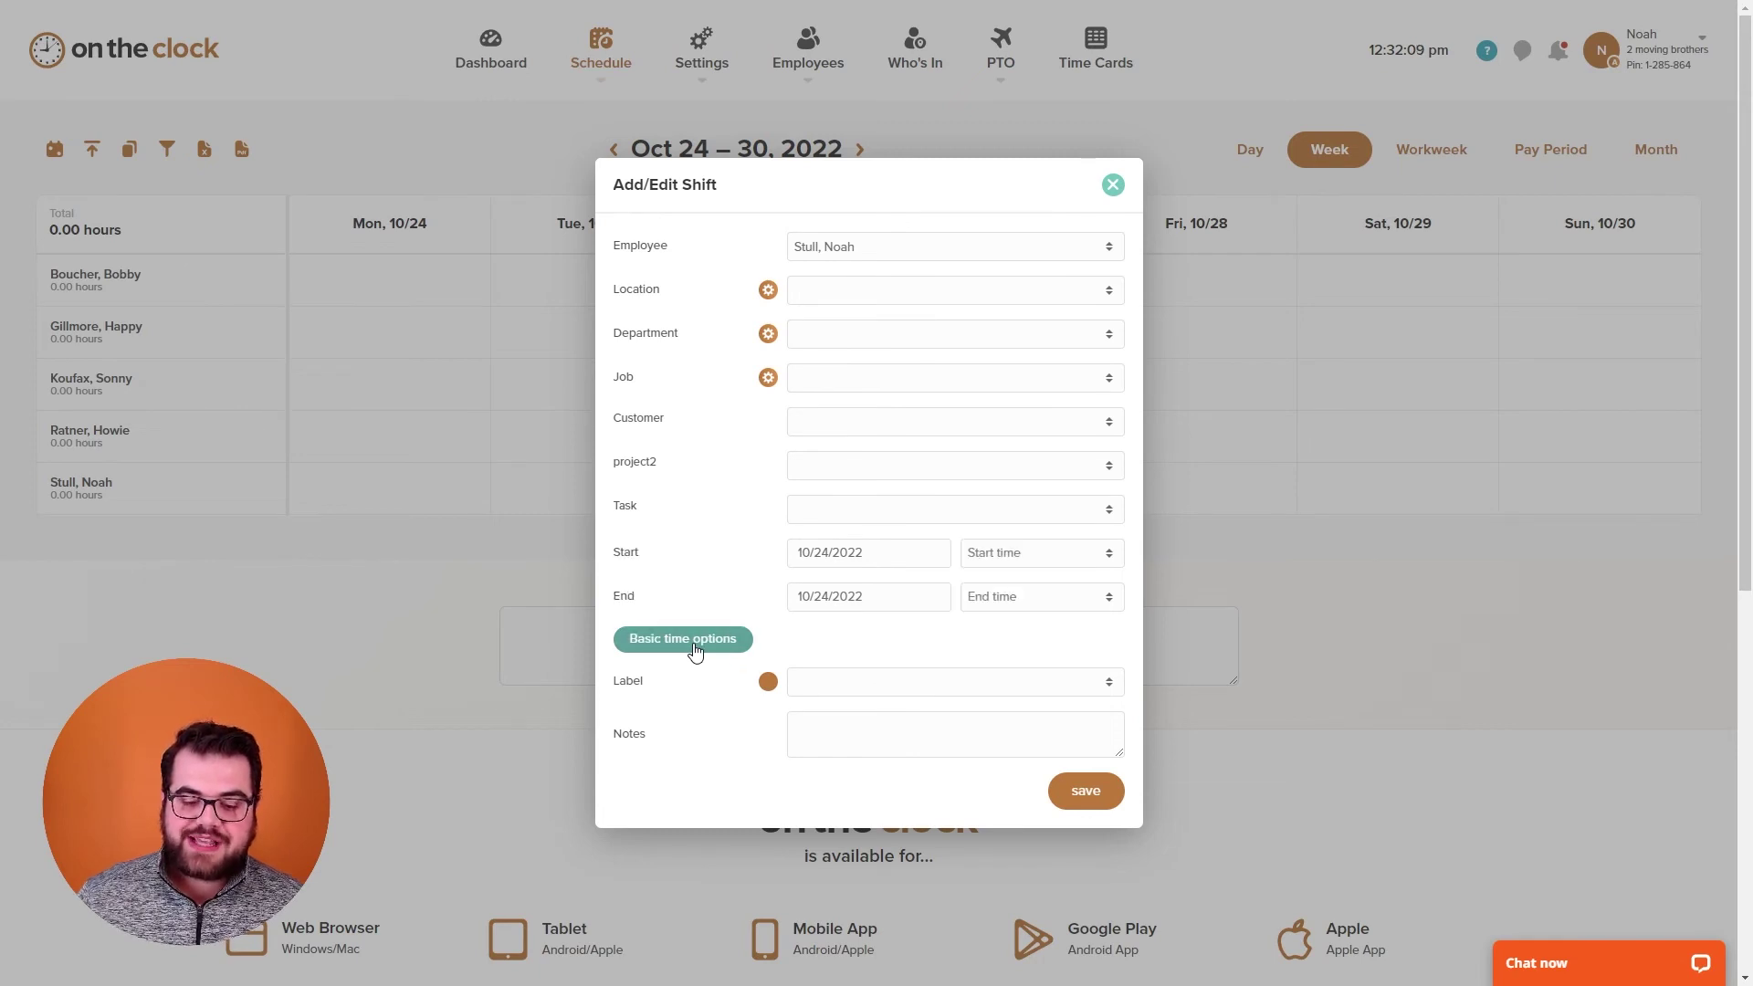
Step: Set the shift to run from 7:00 am to 1:00 pm with the Front end label and save it
click(1004, 554)
click(1004, 650)
click(1021, 597)
scroll(1048, 712, down, 3)
click(1048, 716)
click(806, 696)
click(822, 733)
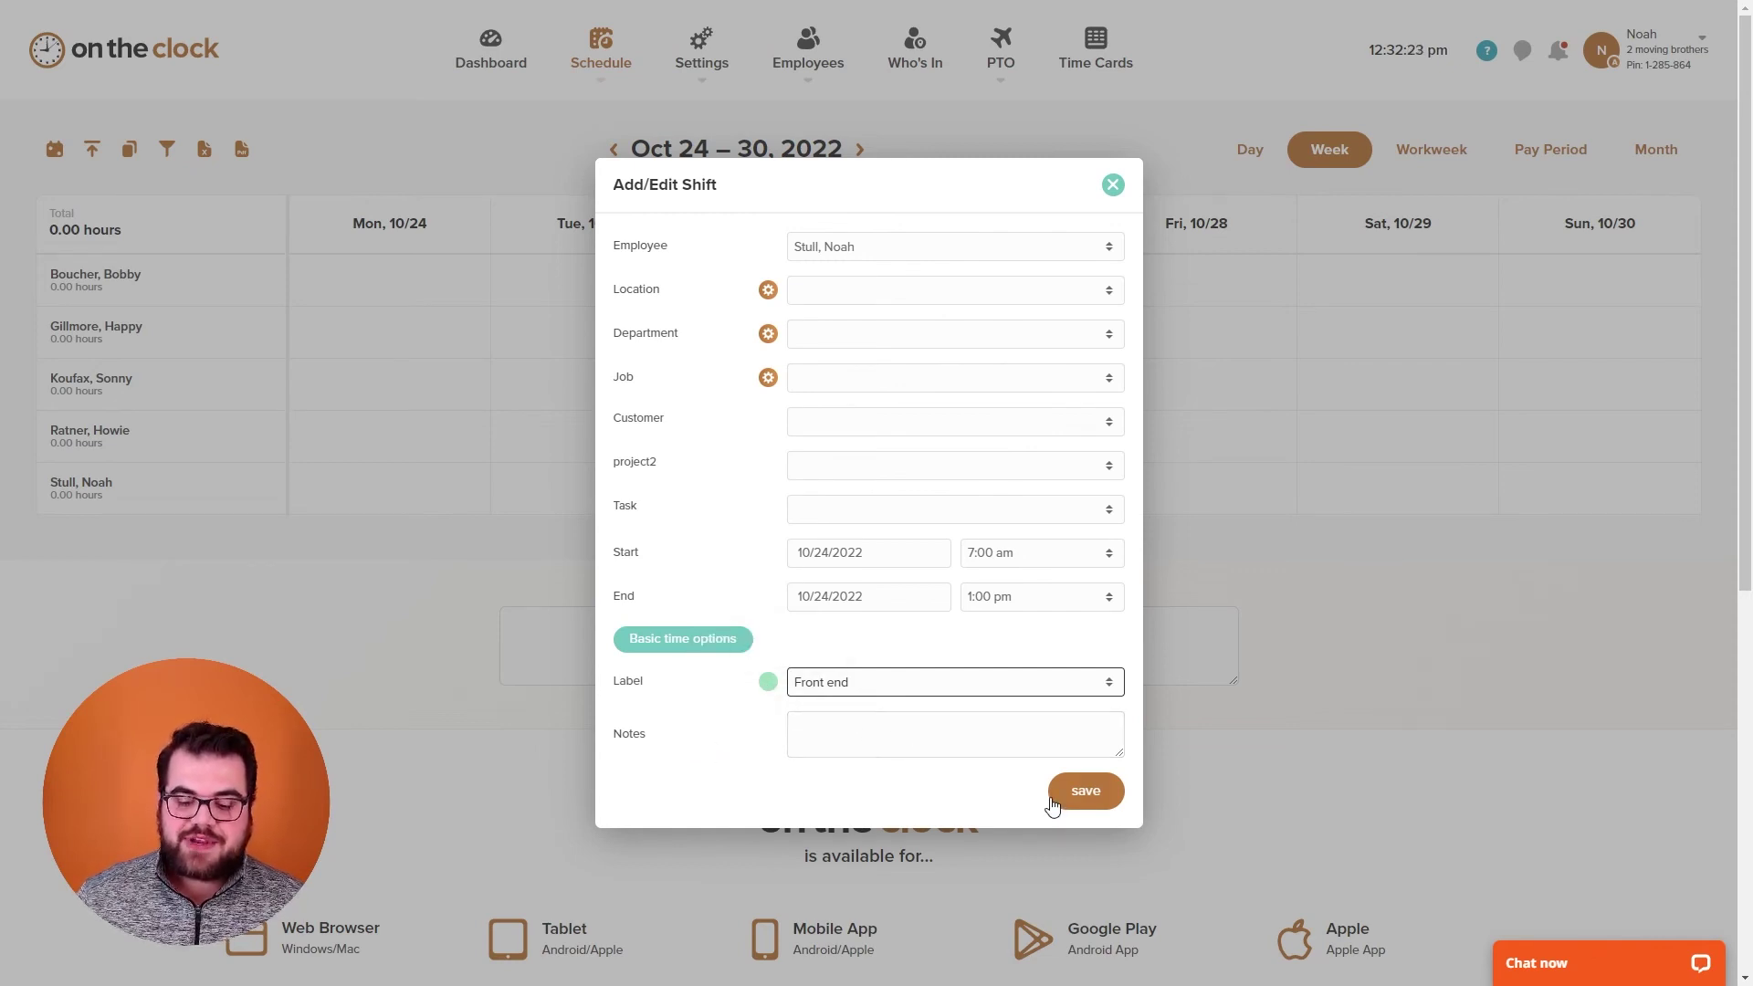
click(1085, 791)
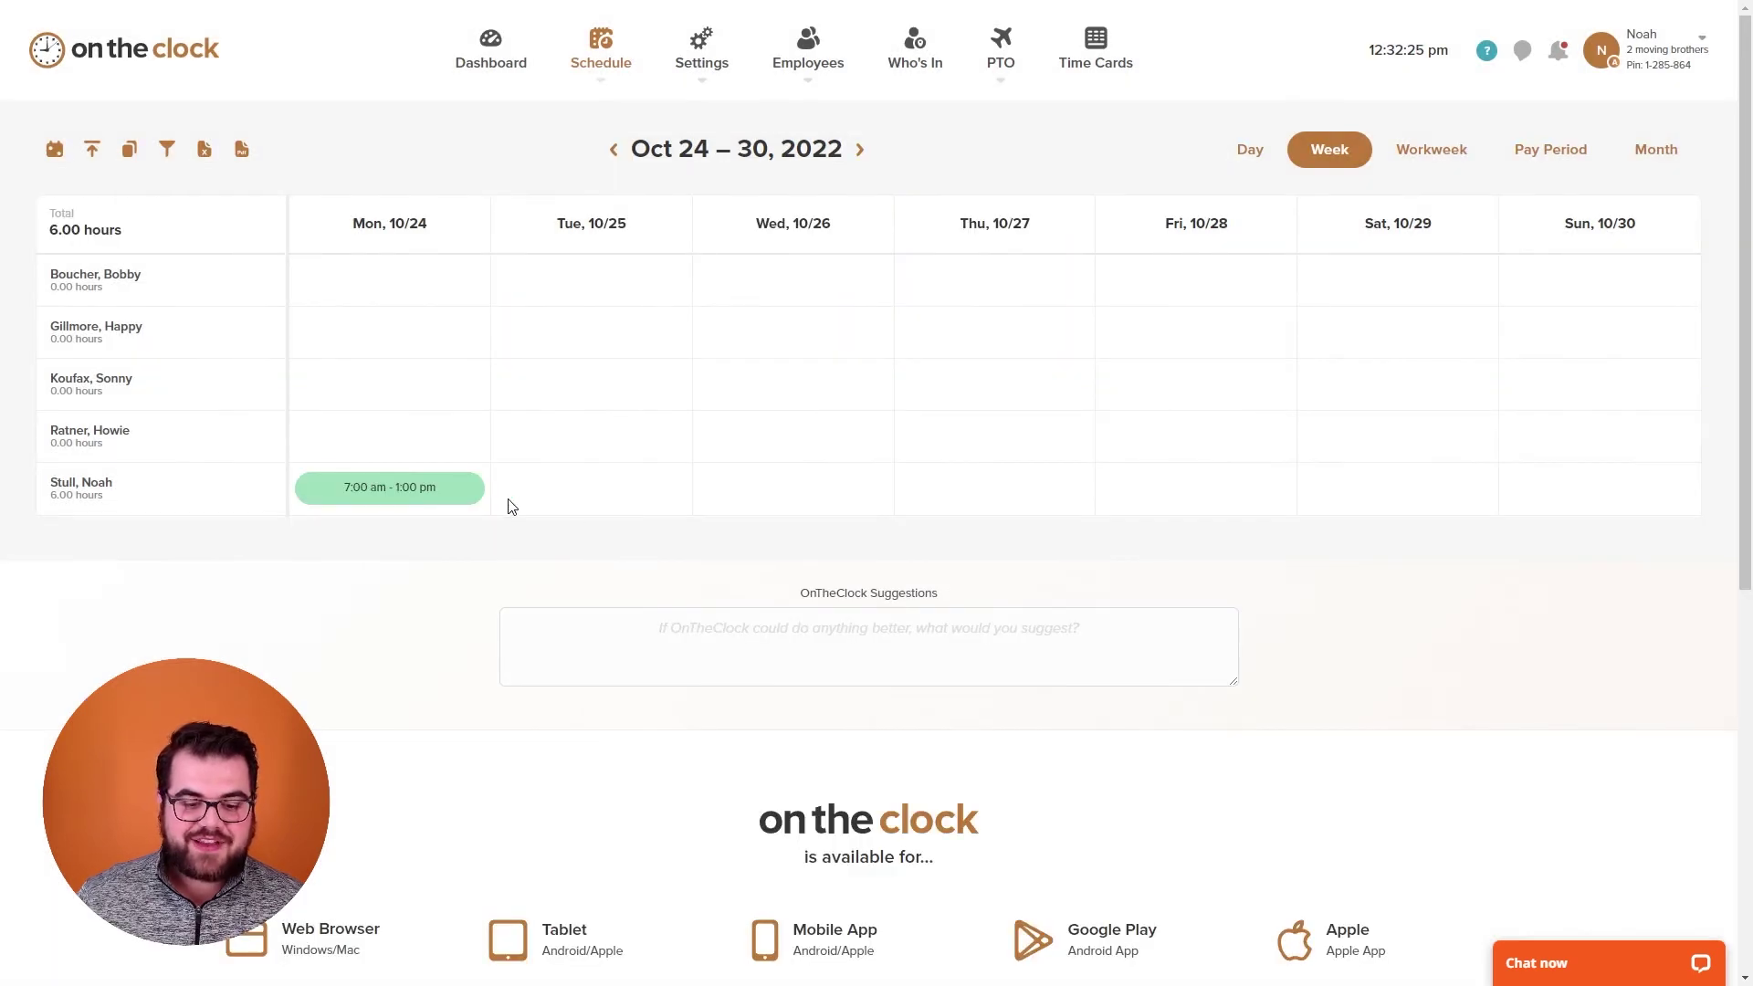
Step: Open the Monday 10/24 shift for editing and select all employees as recipients for a copy of it
click(413, 498)
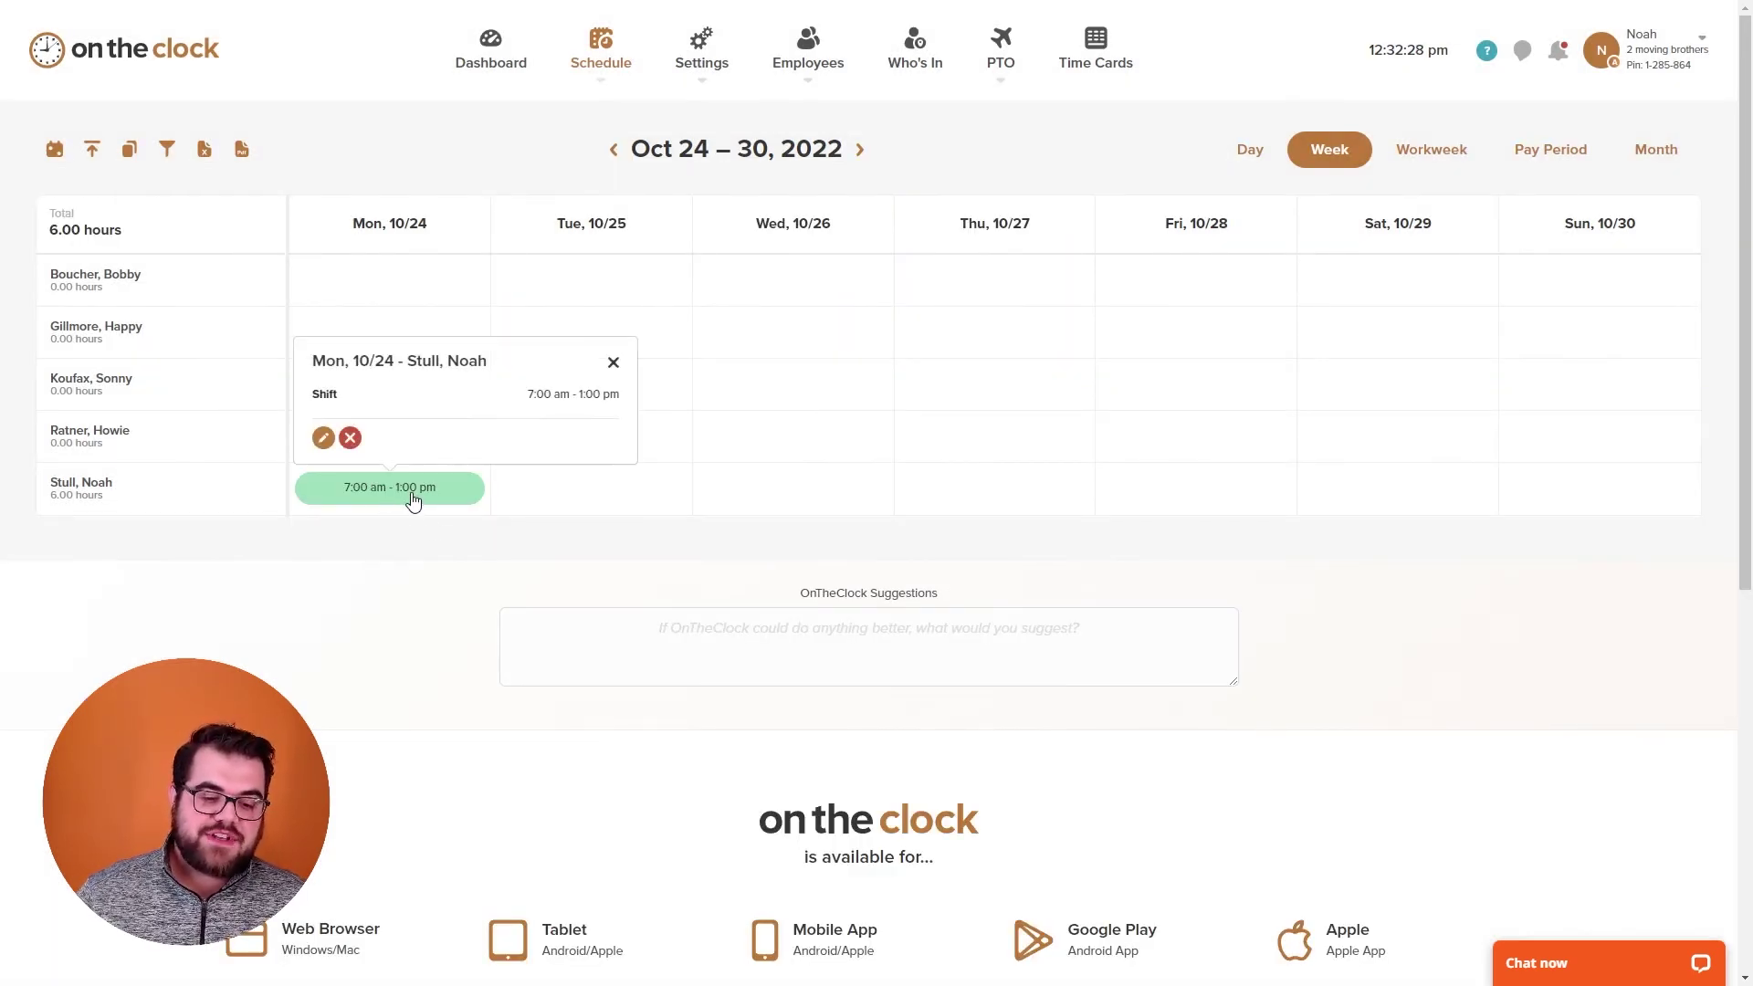
click(323, 440)
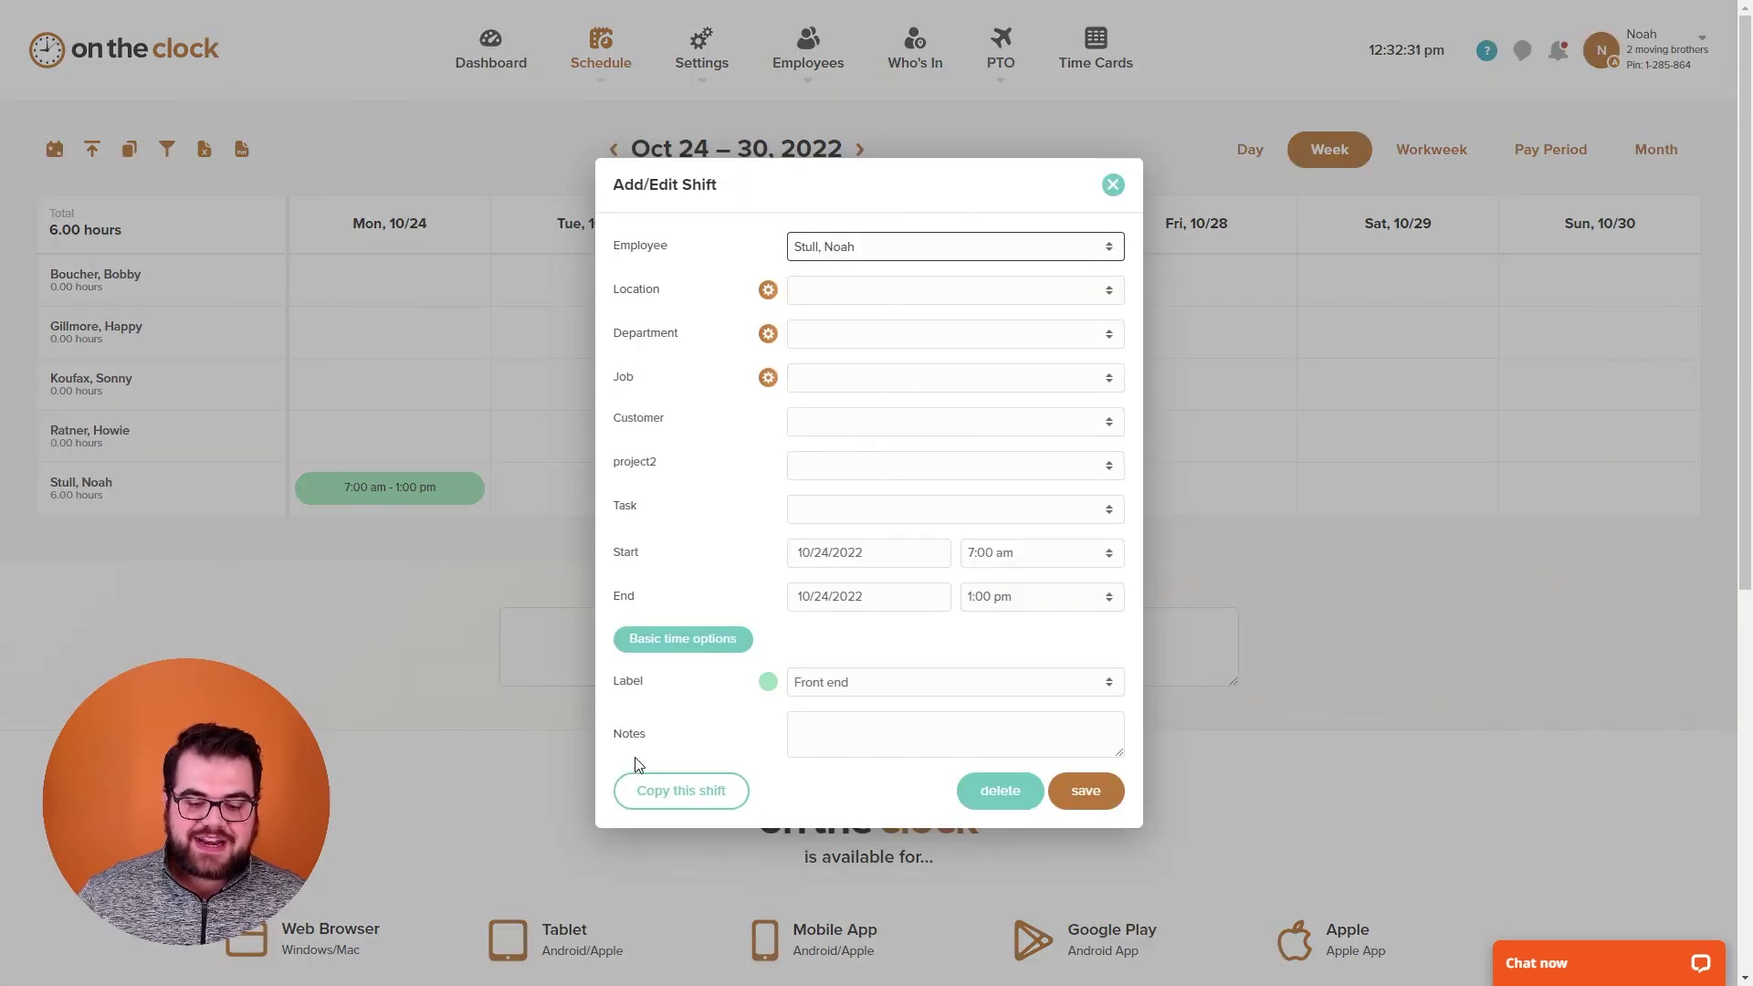
click(708, 789)
scroll(730, 694, down, 5)
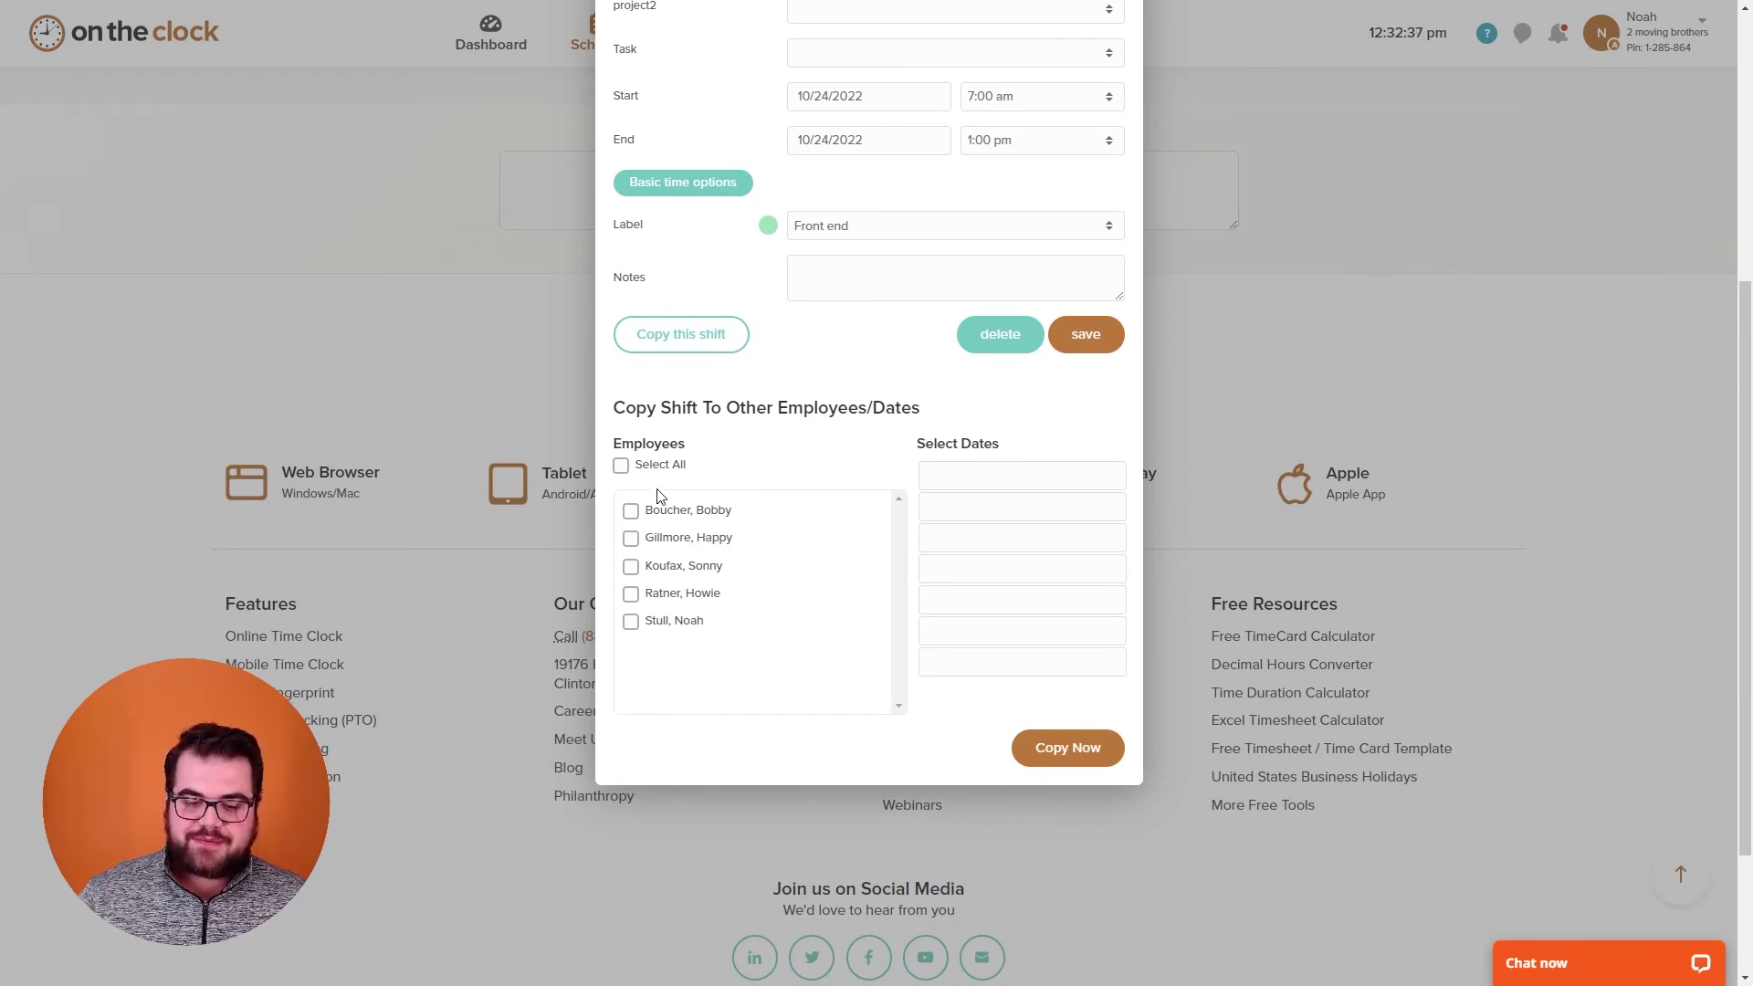
click(621, 466)
Step: Enter 10/28/2022 twice, 10/29/2022 and 10/30/2022 as the target dates and copy the shift to the selected employees
click(950, 479)
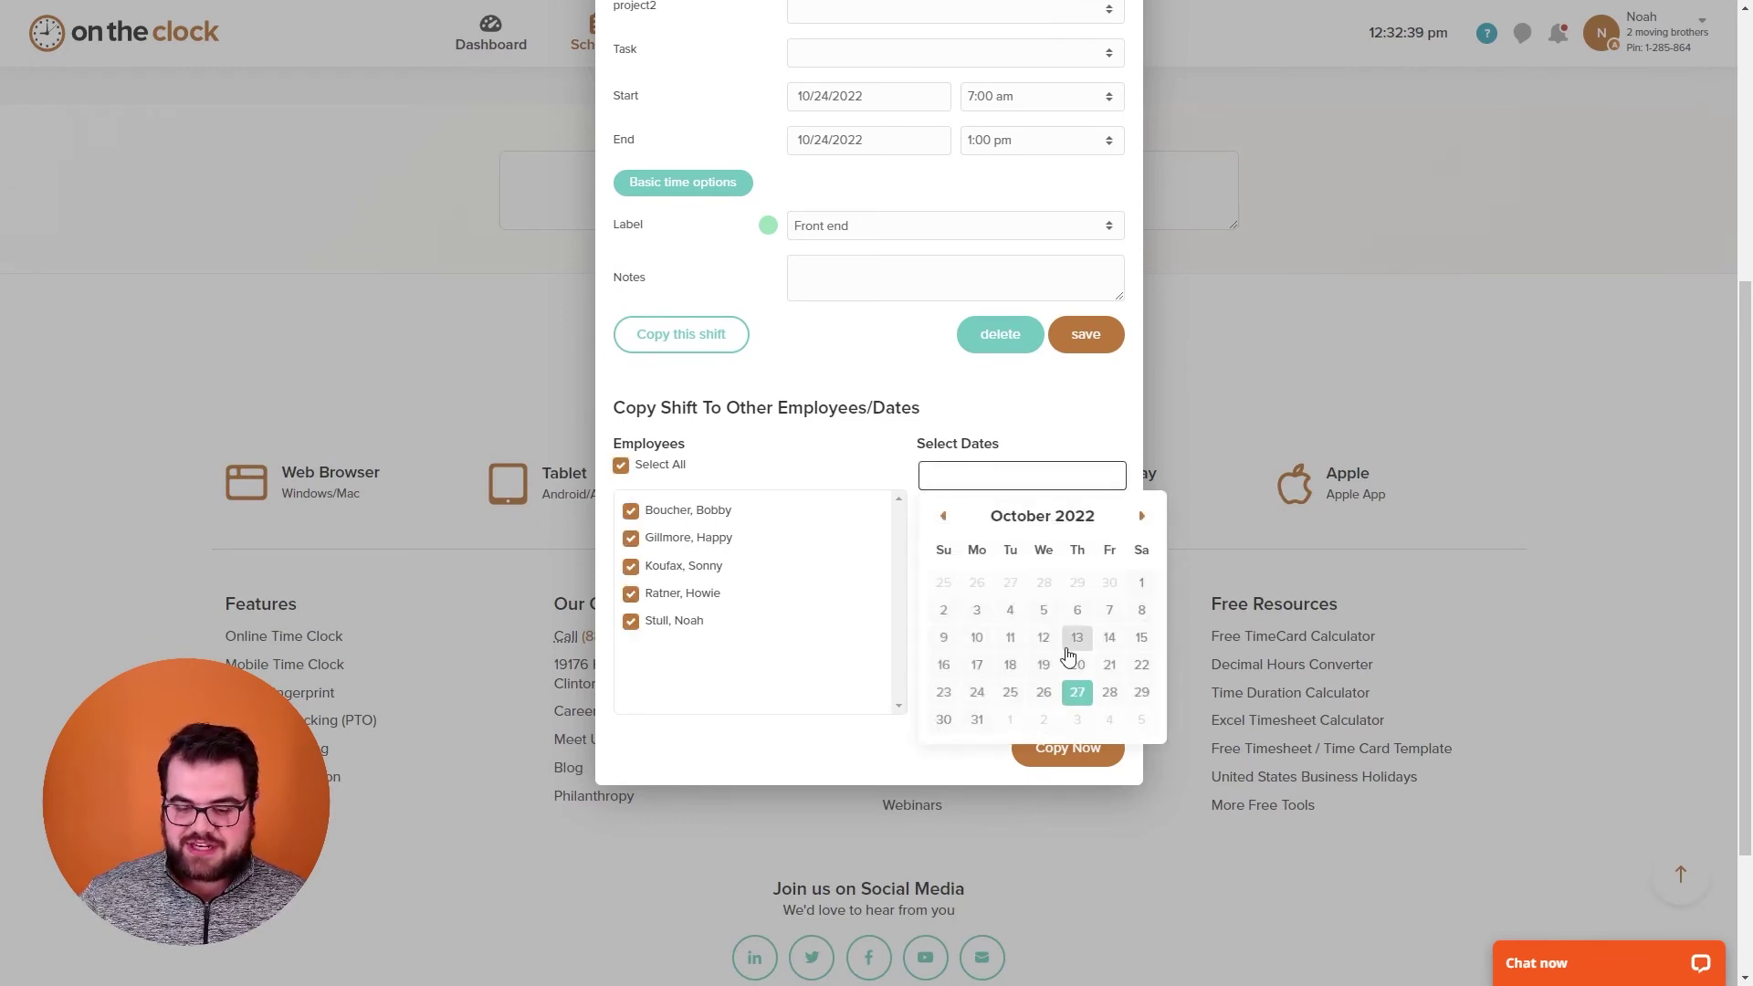
click(1110, 692)
click(978, 508)
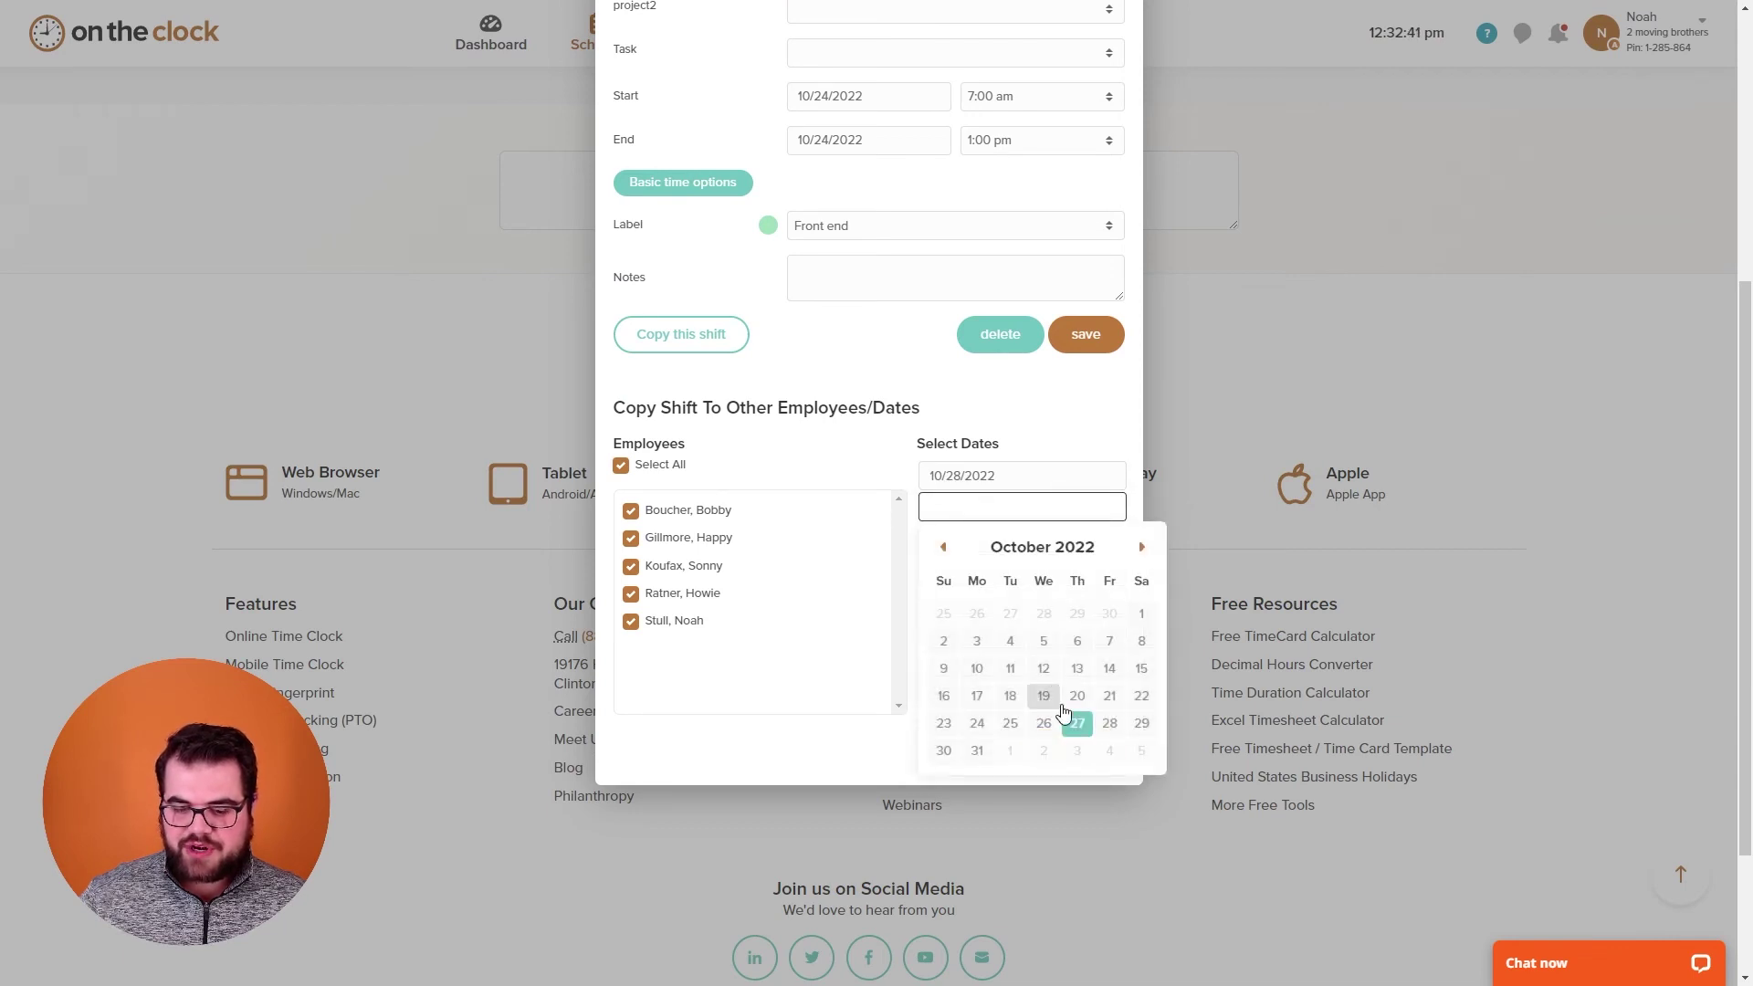
click(1110, 720)
click(996, 542)
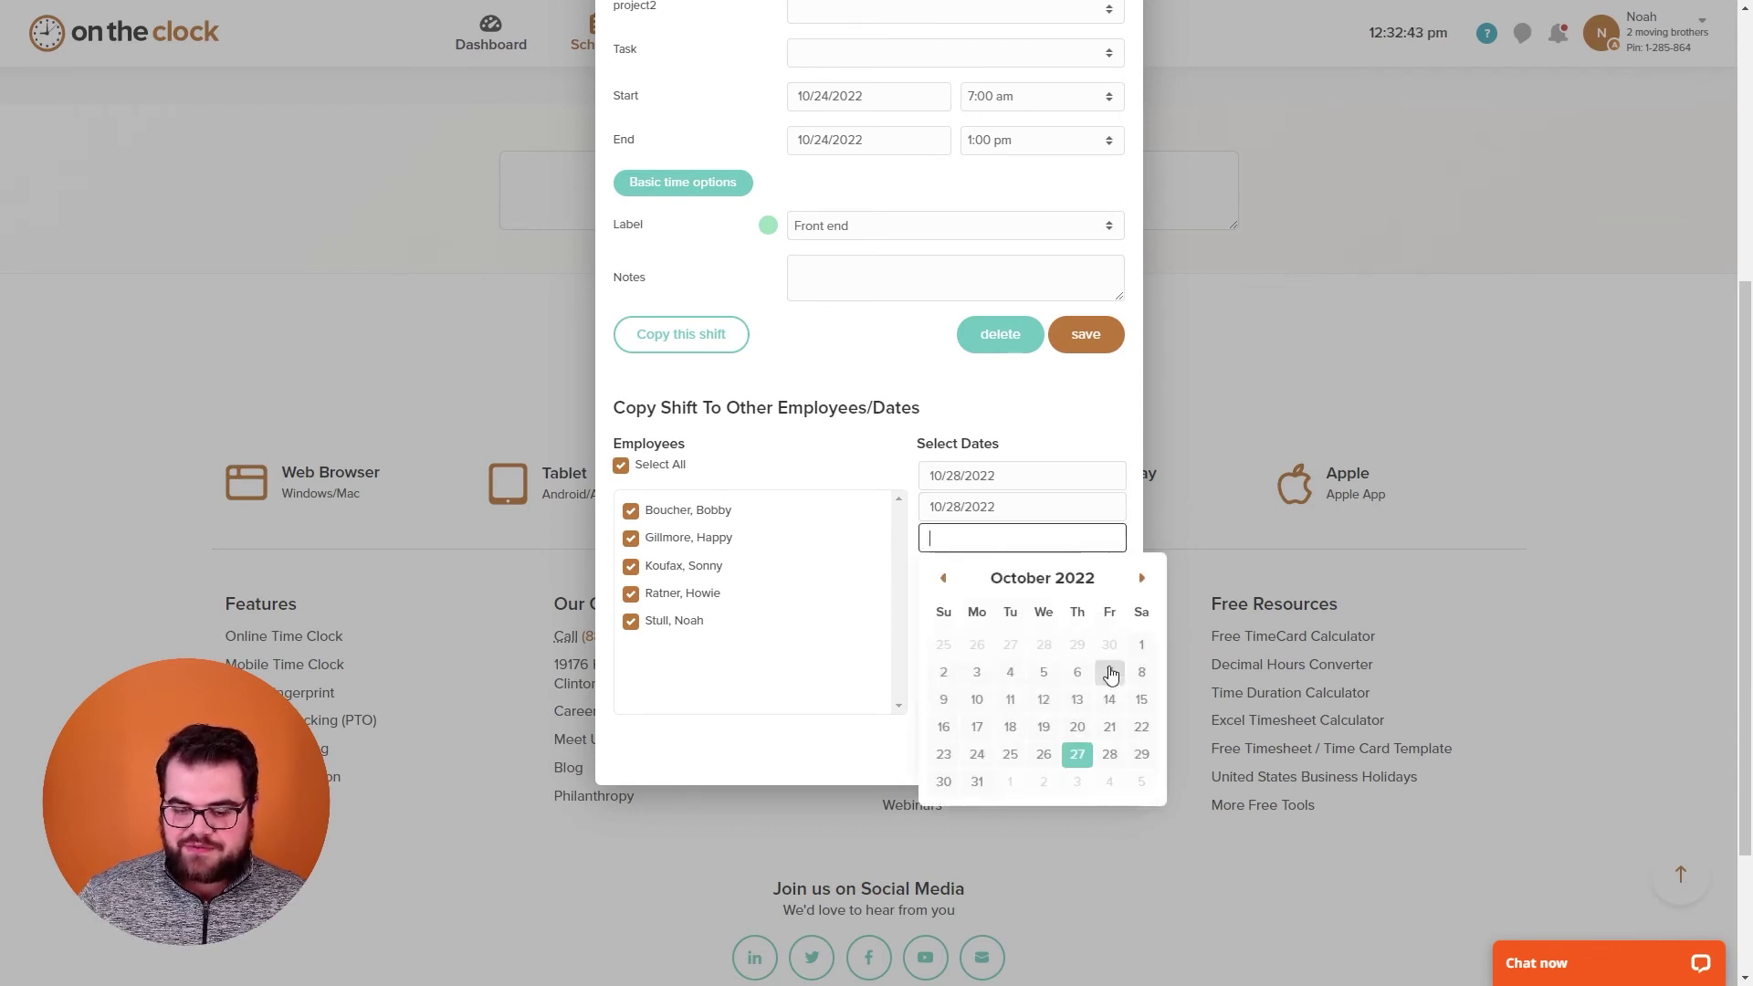
click(1140, 754)
click(998, 580)
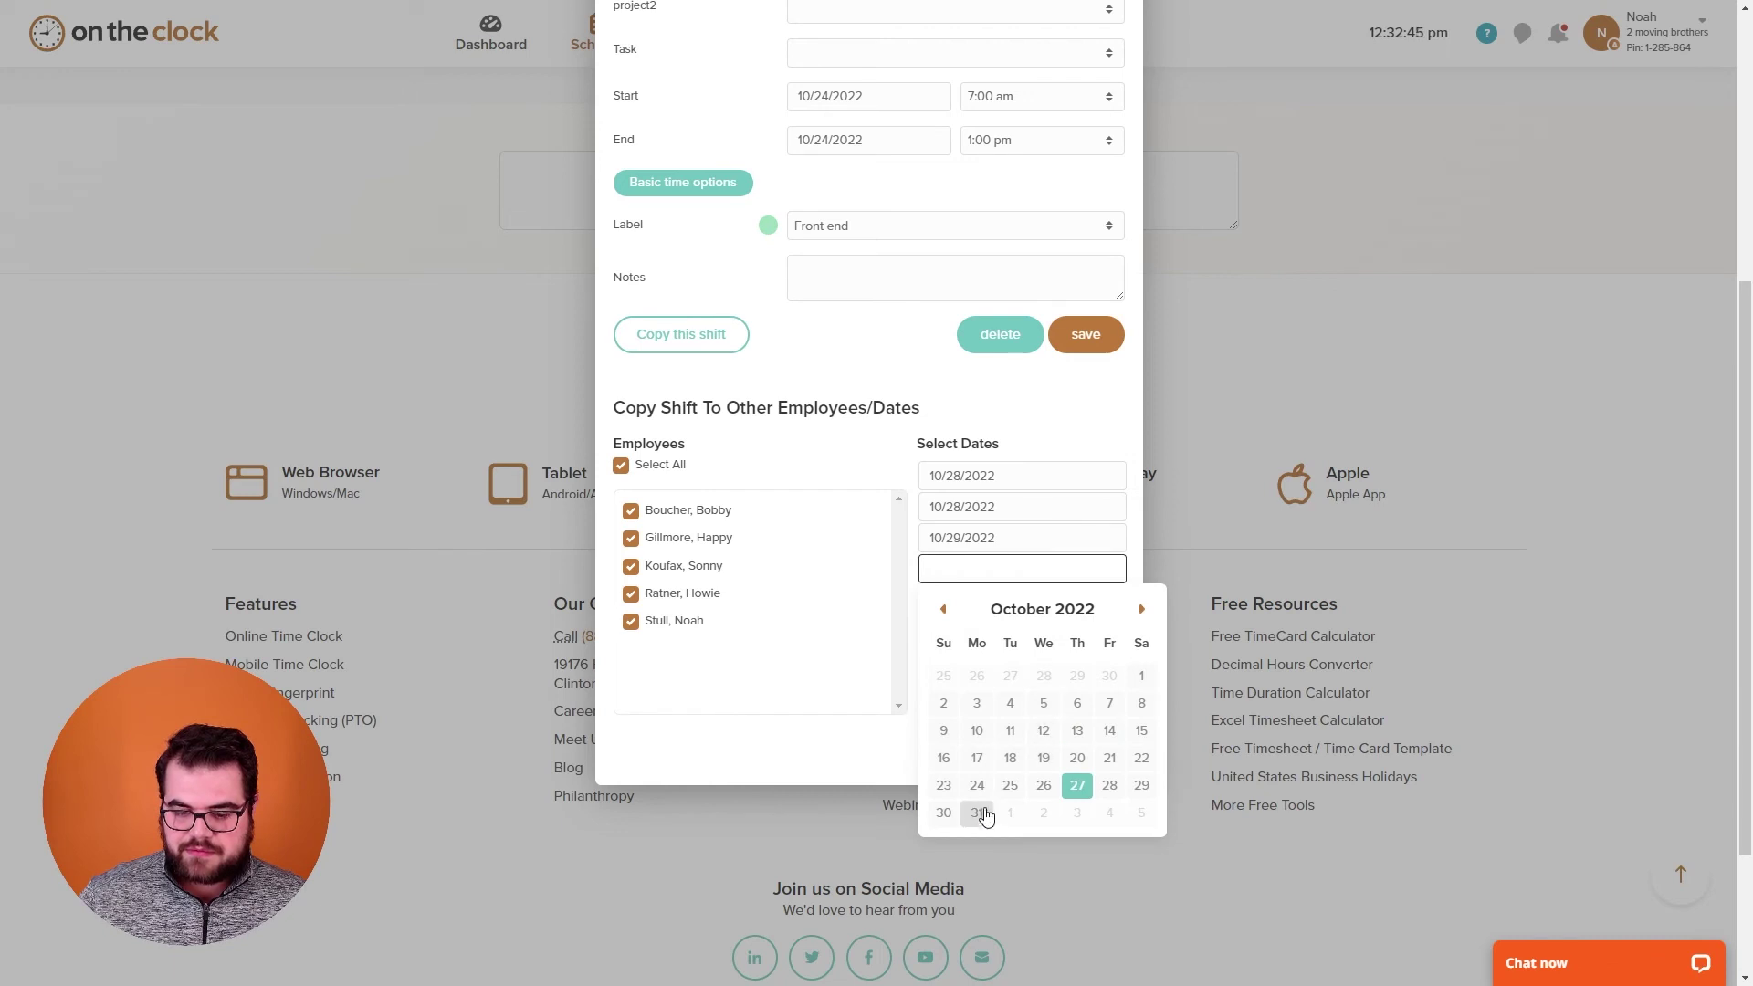
click(943, 811)
click(1084, 749)
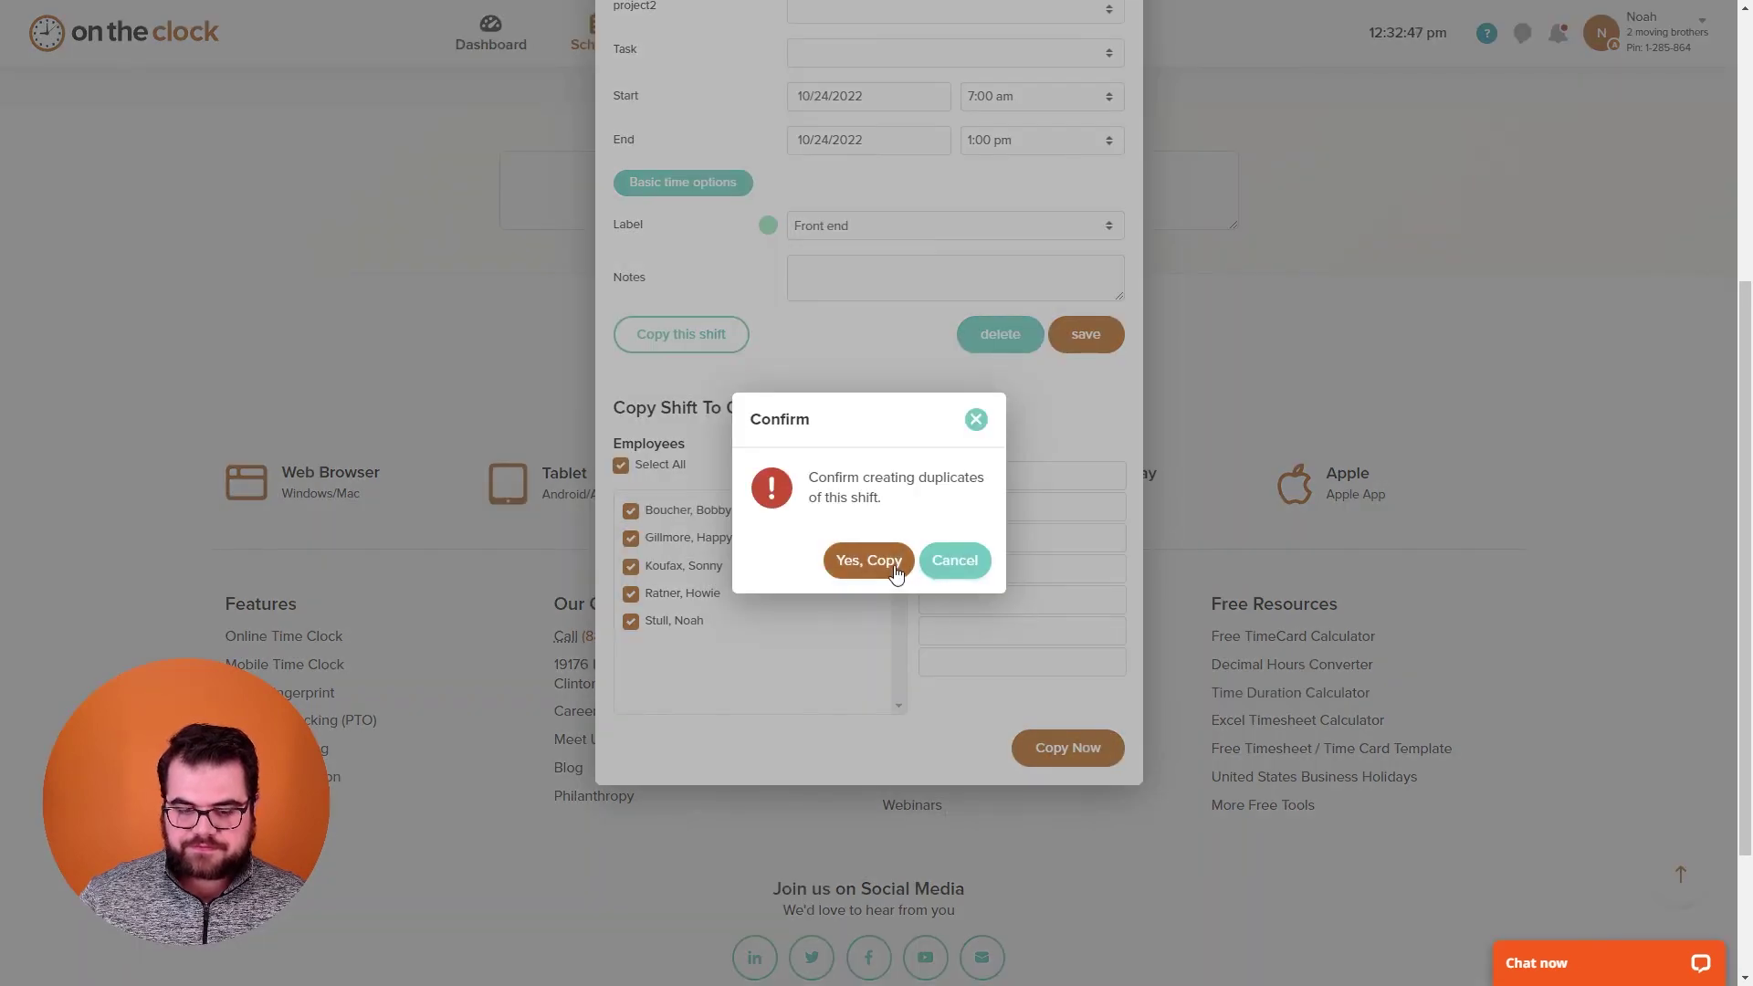
click(868, 561)
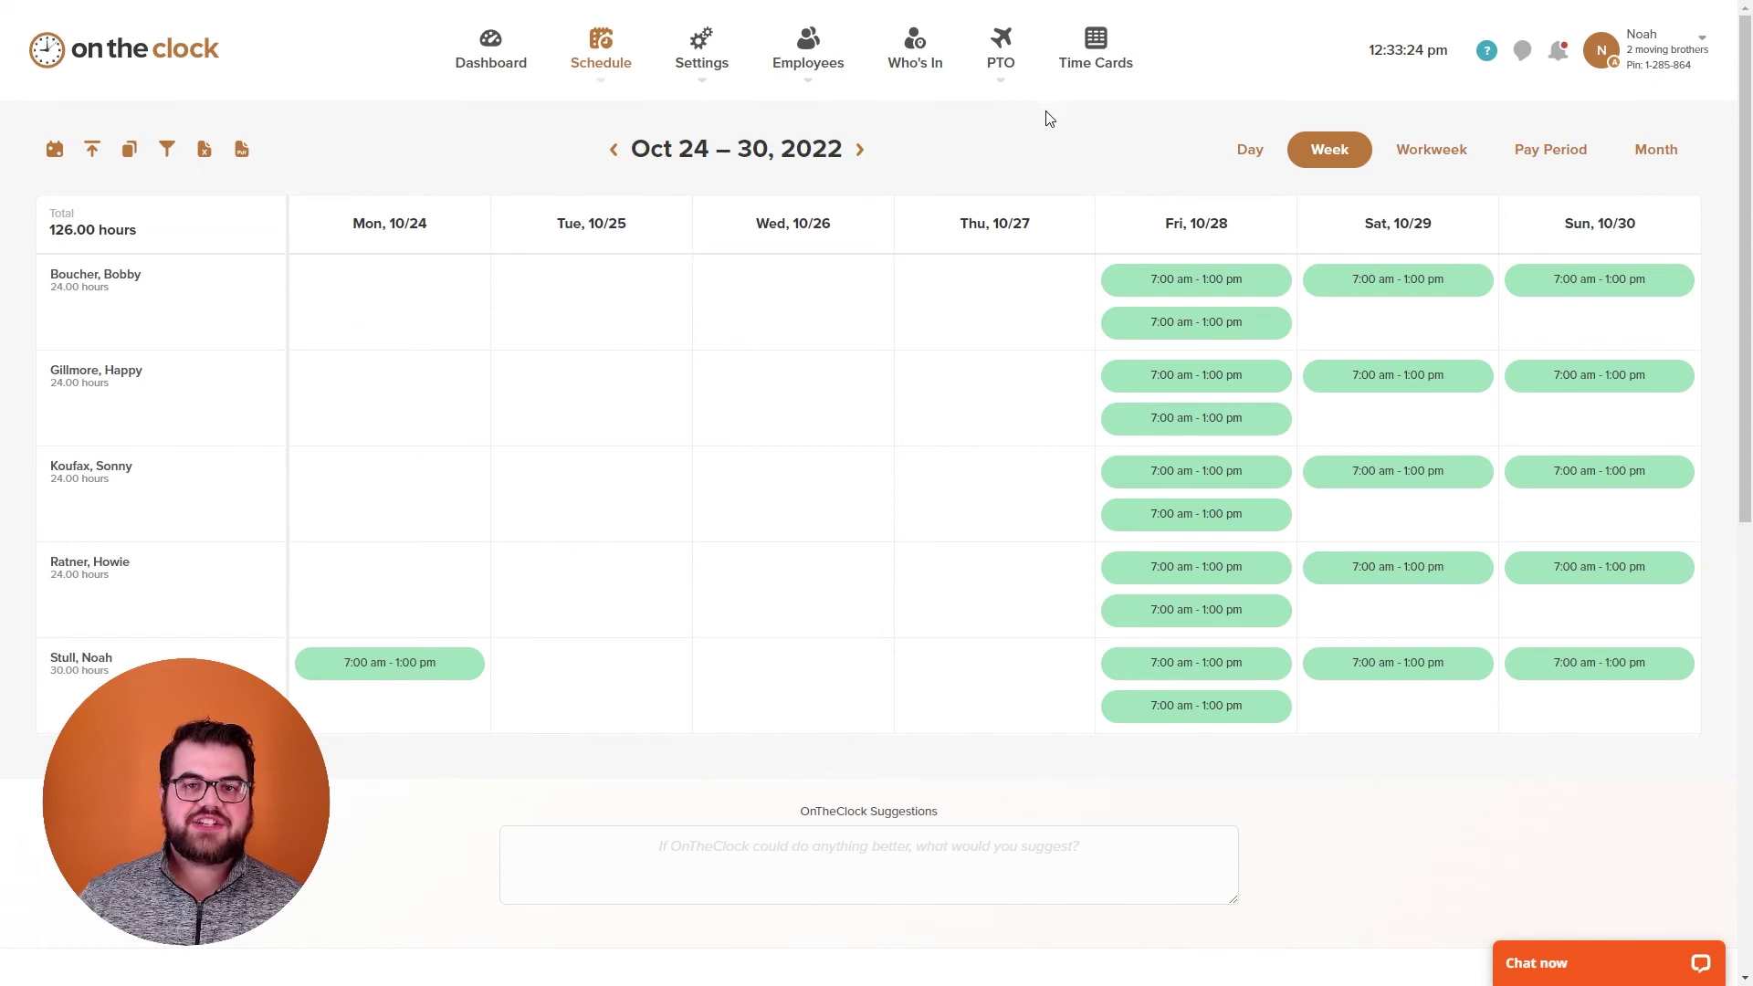
Step: Open the time cards and review the entries for a custom date range from 5/1/2022 to 10/27/2022
click(1094, 66)
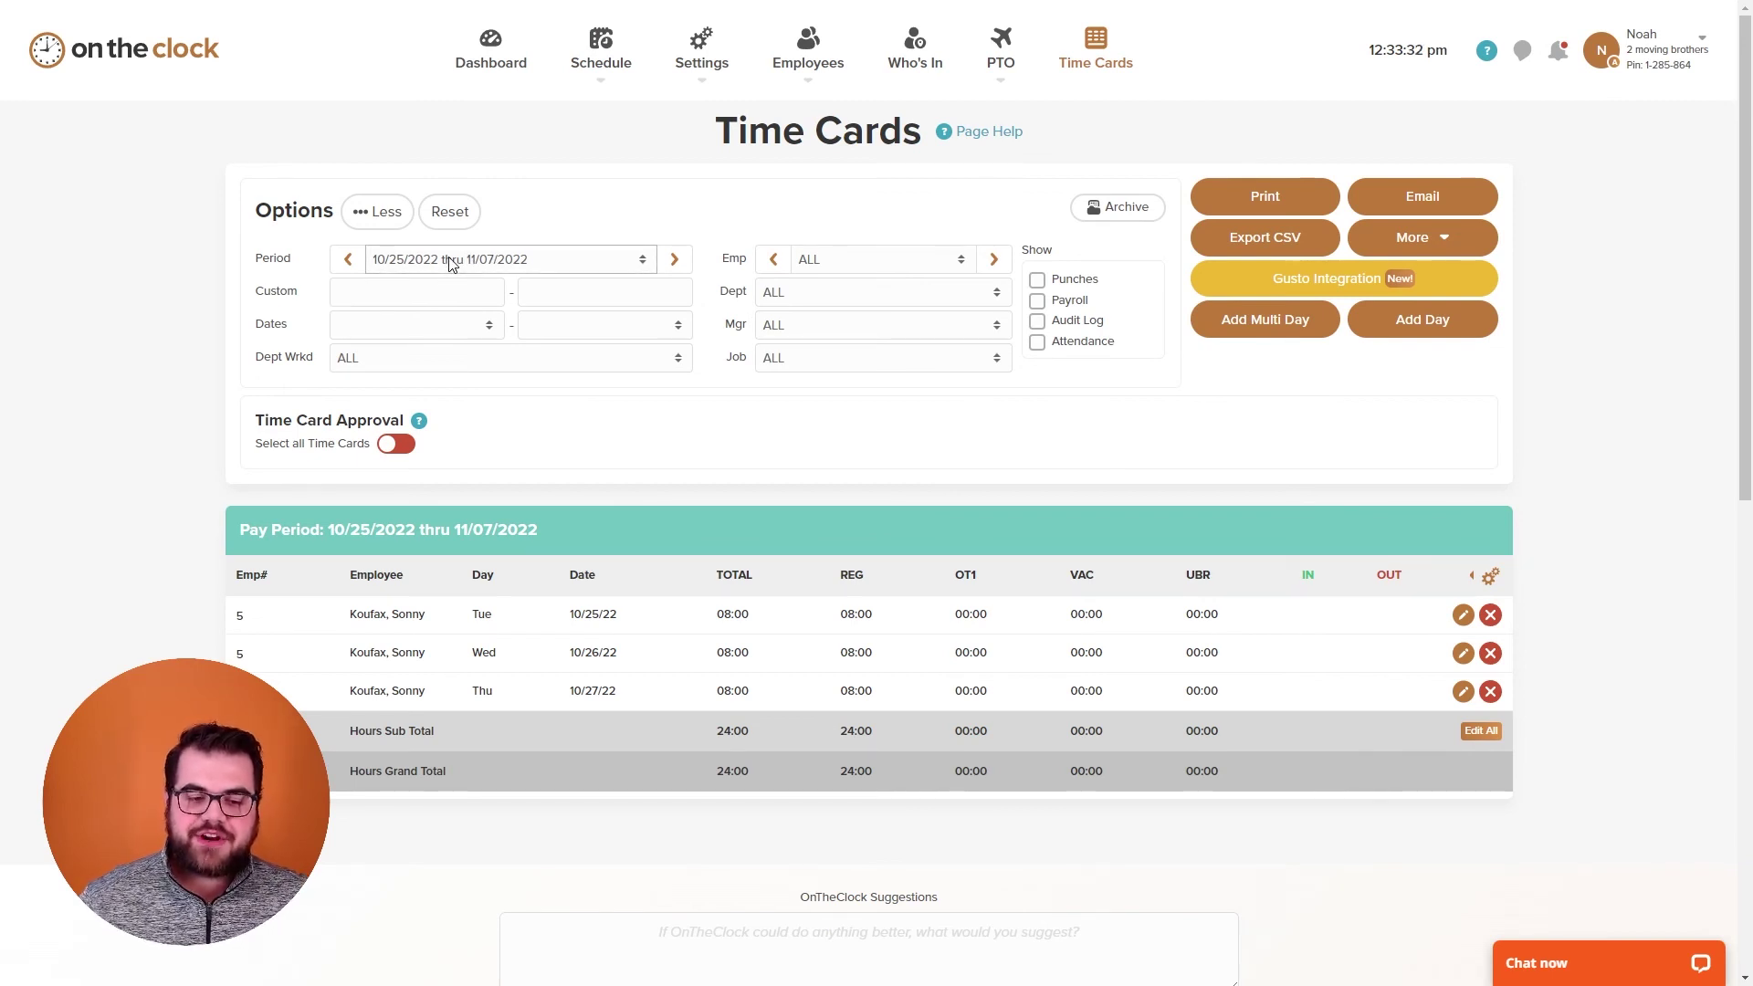
click(443, 293)
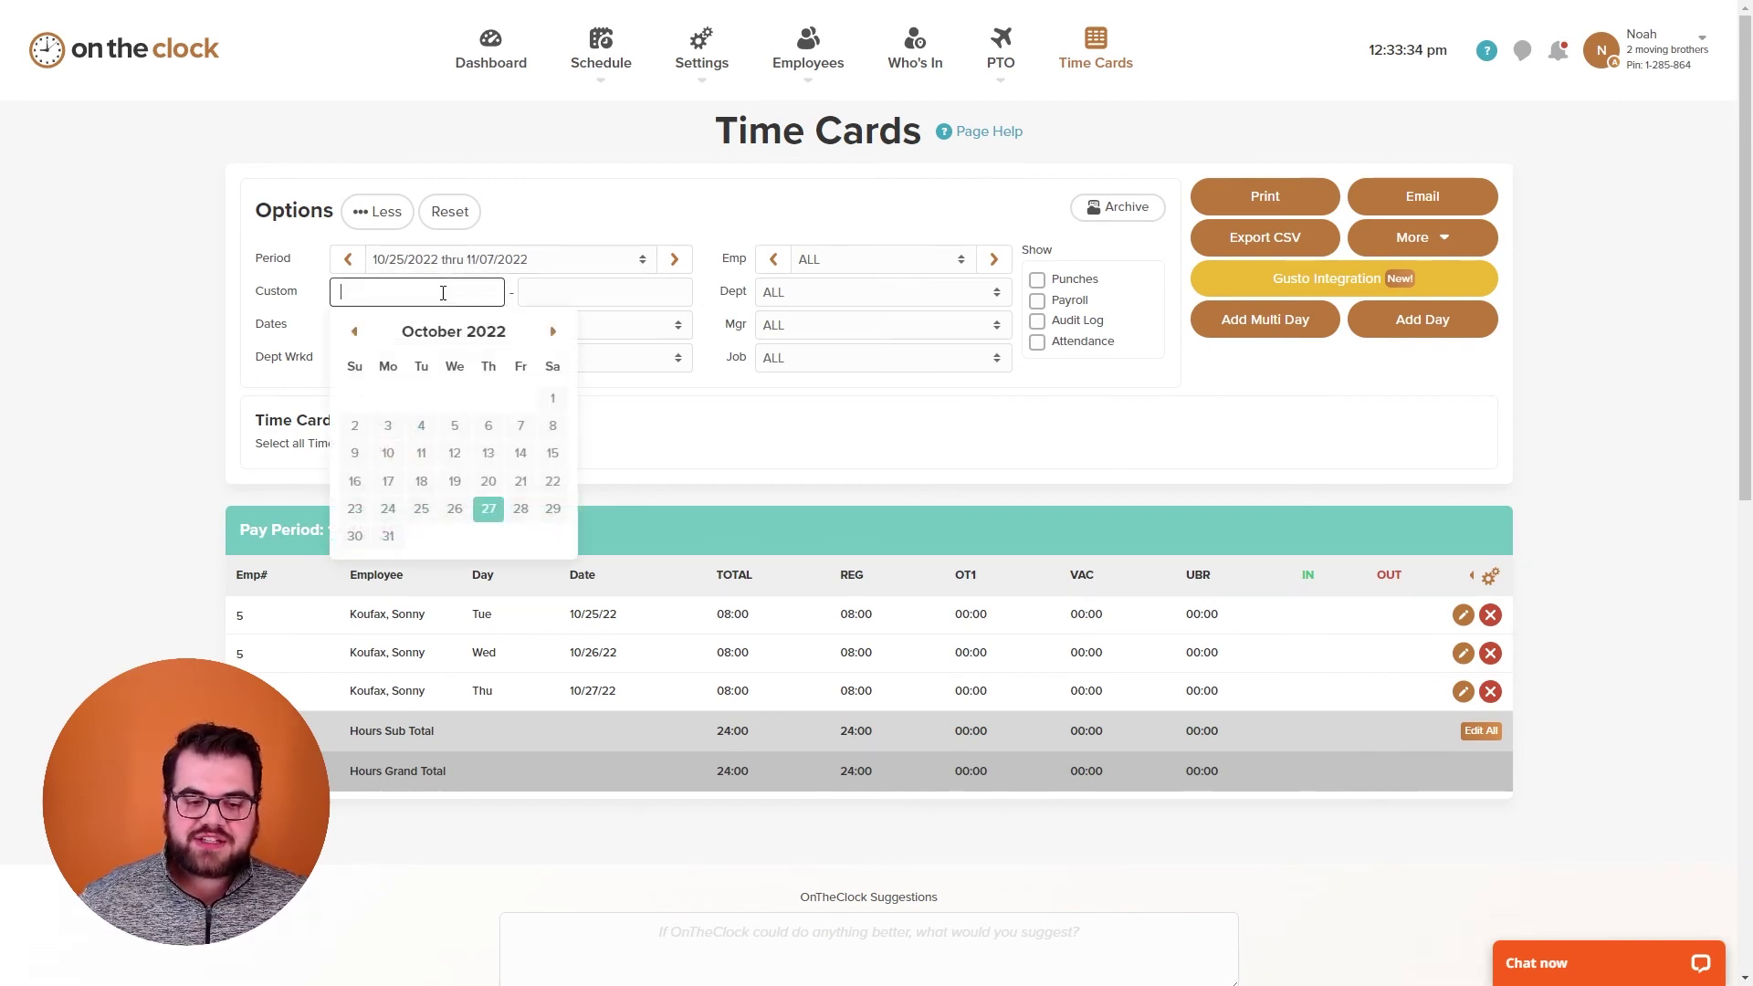
click(357, 333)
click(357, 333)
click(357, 333)
click(357, 333)
click(357, 332)
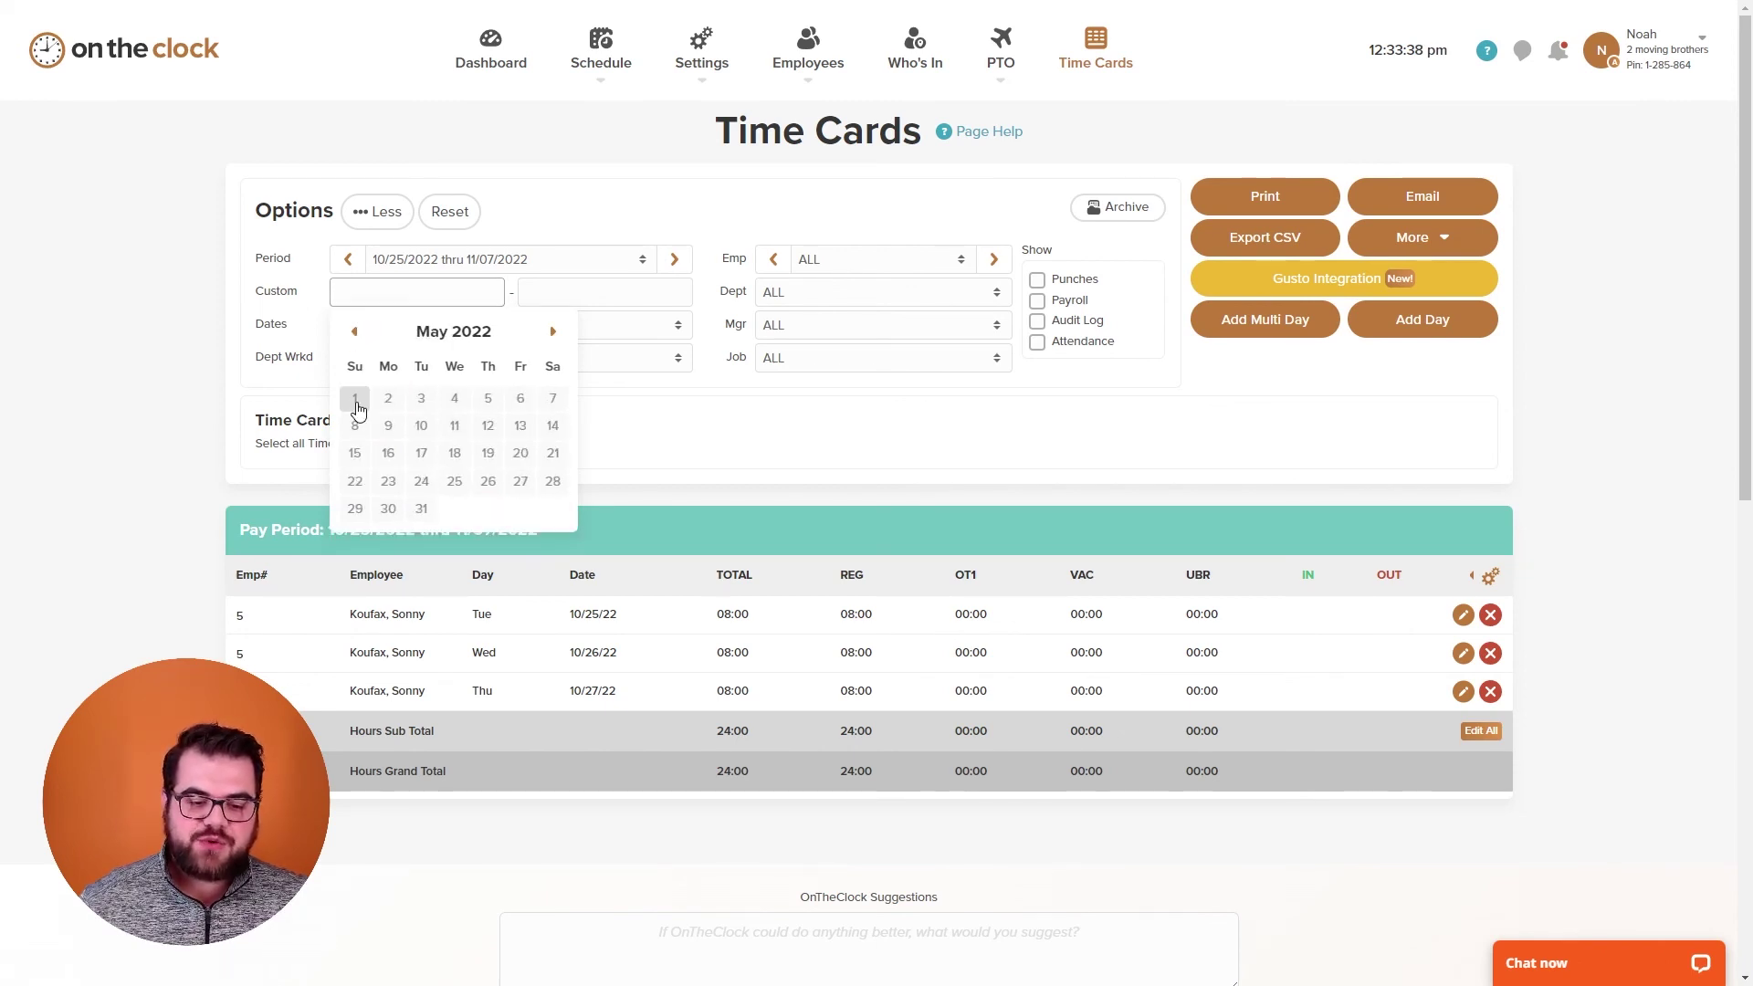
click(354, 398)
click(575, 290)
click(646, 455)
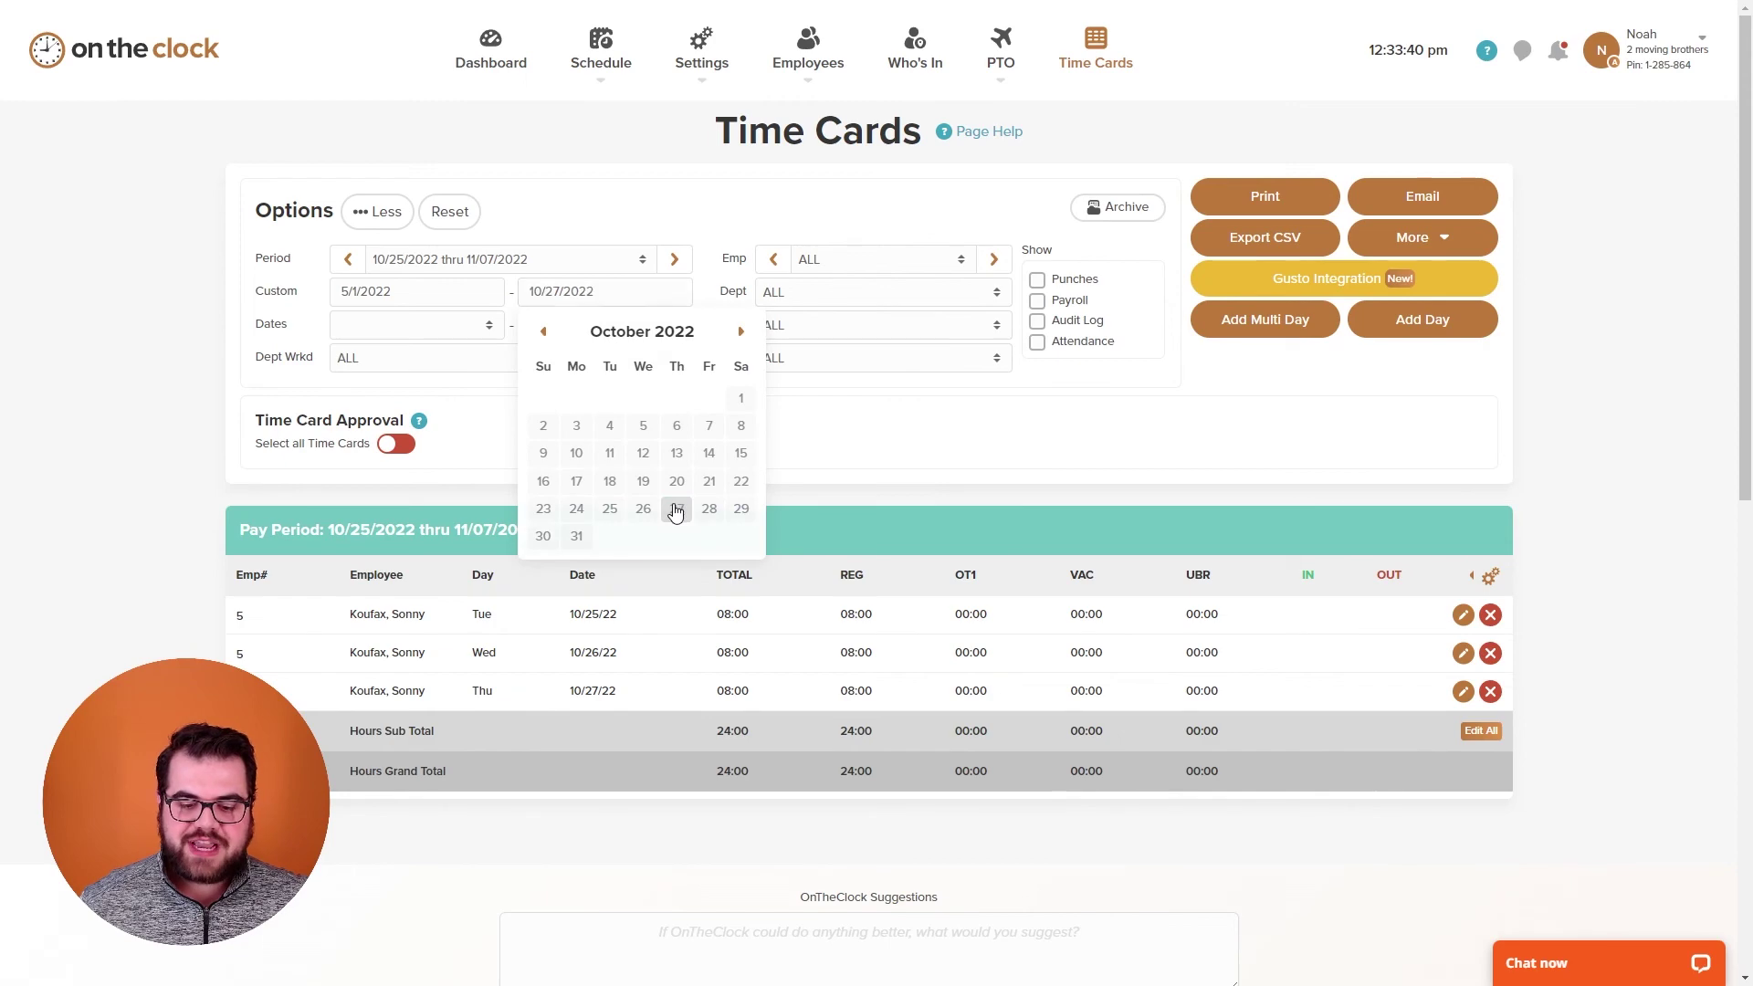
scroll(689, 518, down, 9)
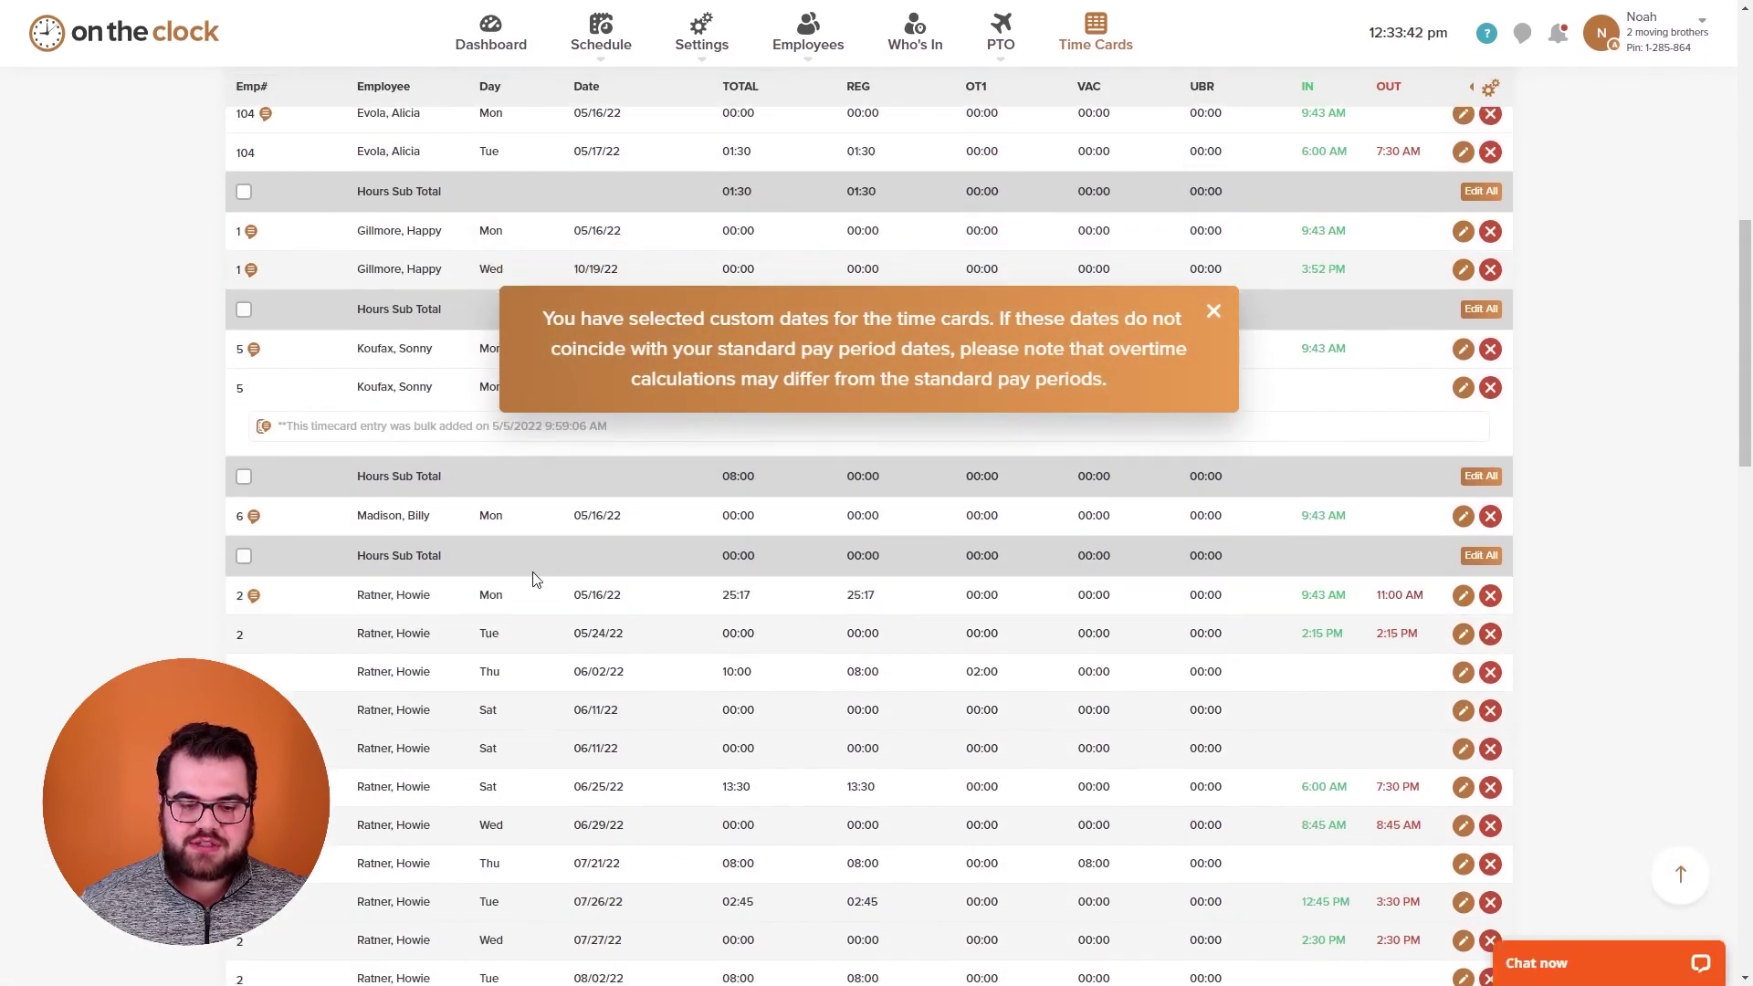
scroll(632, 449, up, 9)
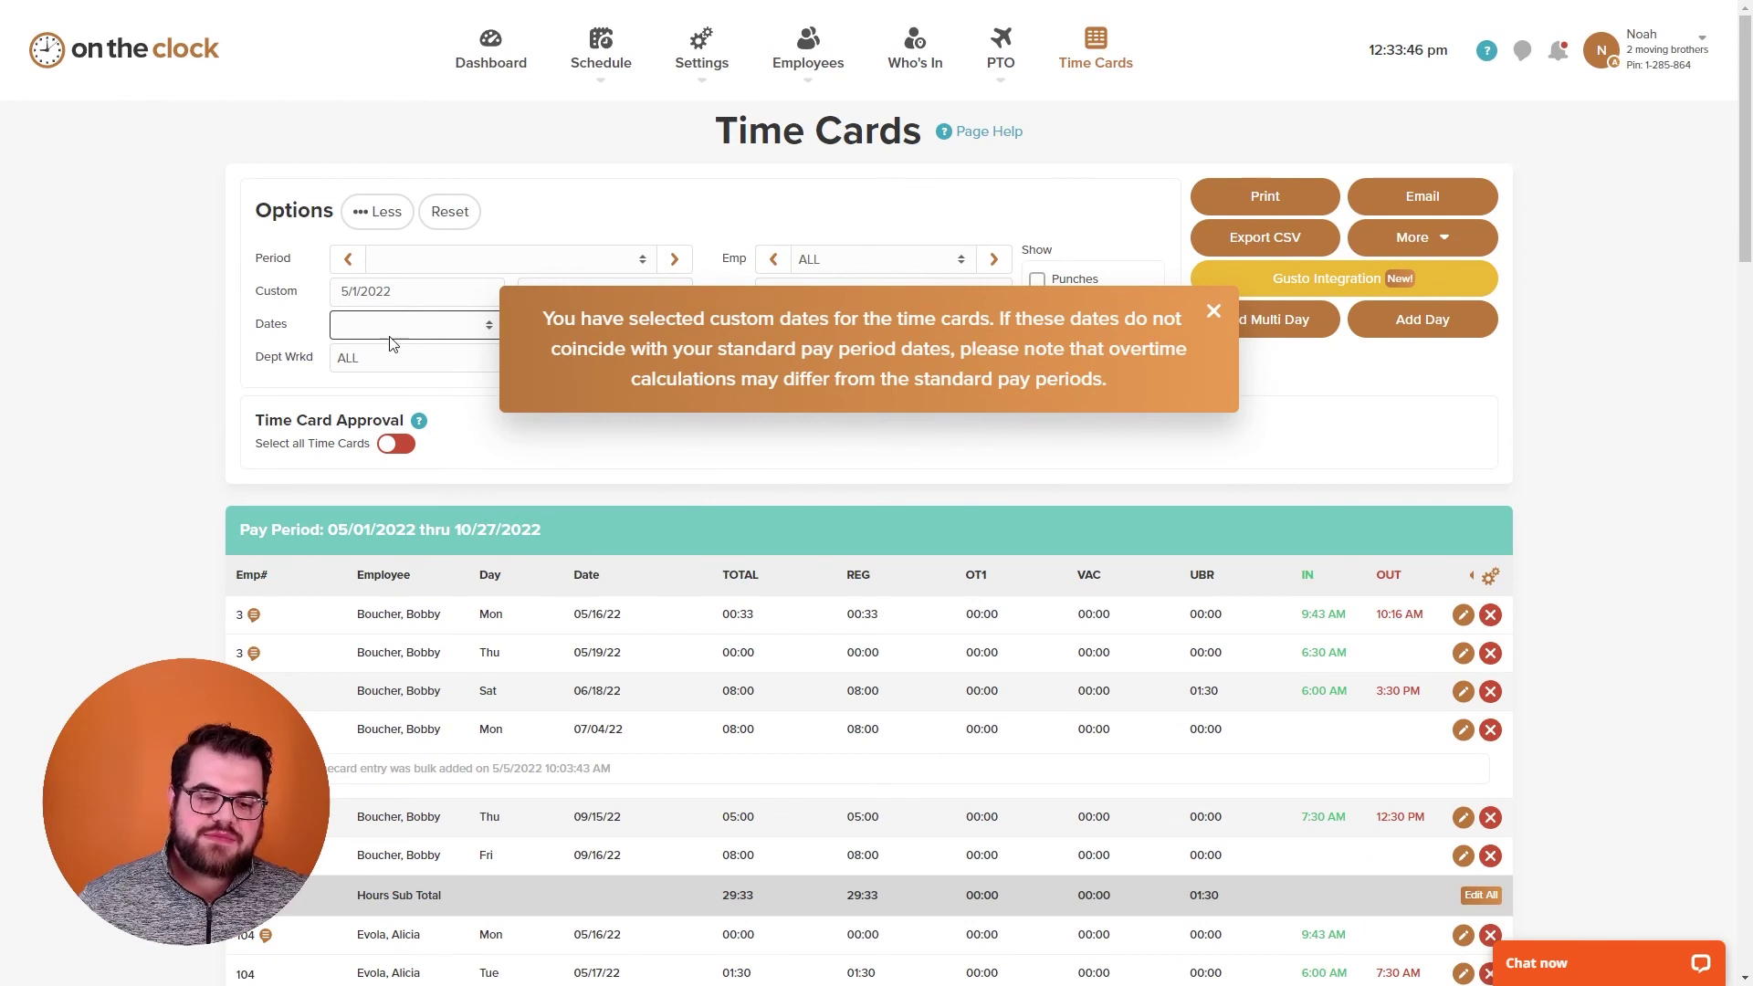
Step: Review the time cards by pay period from 10/26/2021 to 02/14/2022 and filter them to the first listed employee
click(393, 371)
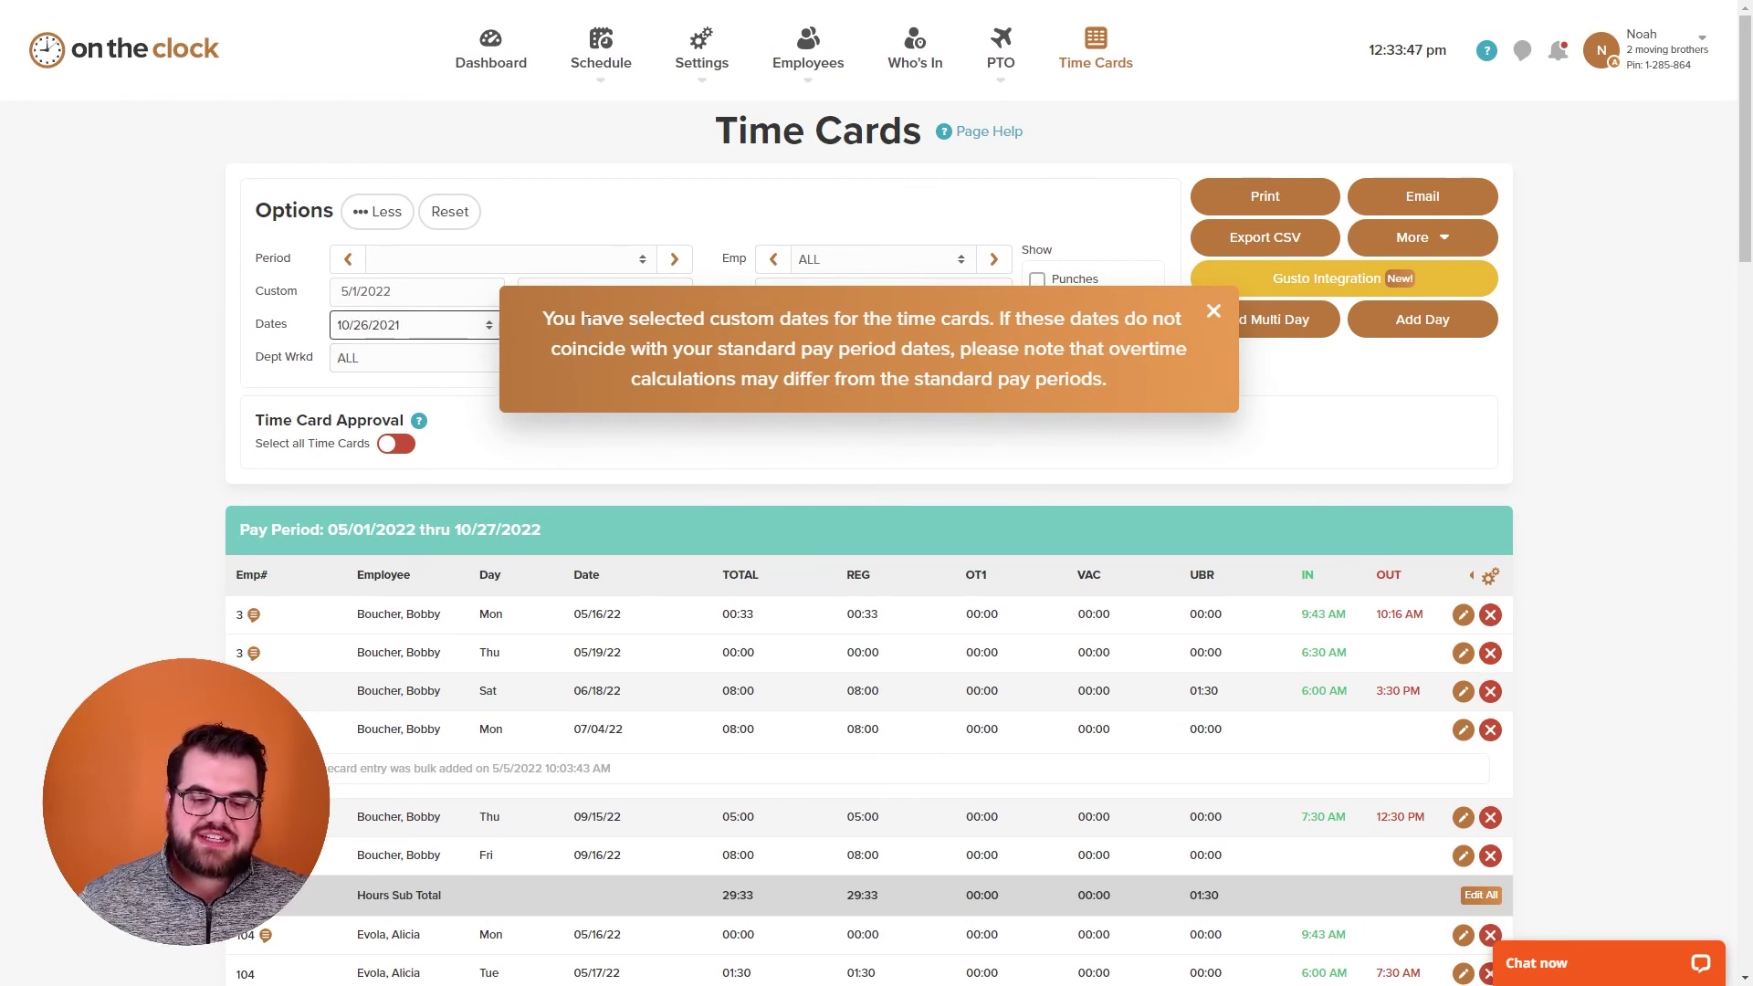
click(1215, 313)
click(647, 325)
click(589, 479)
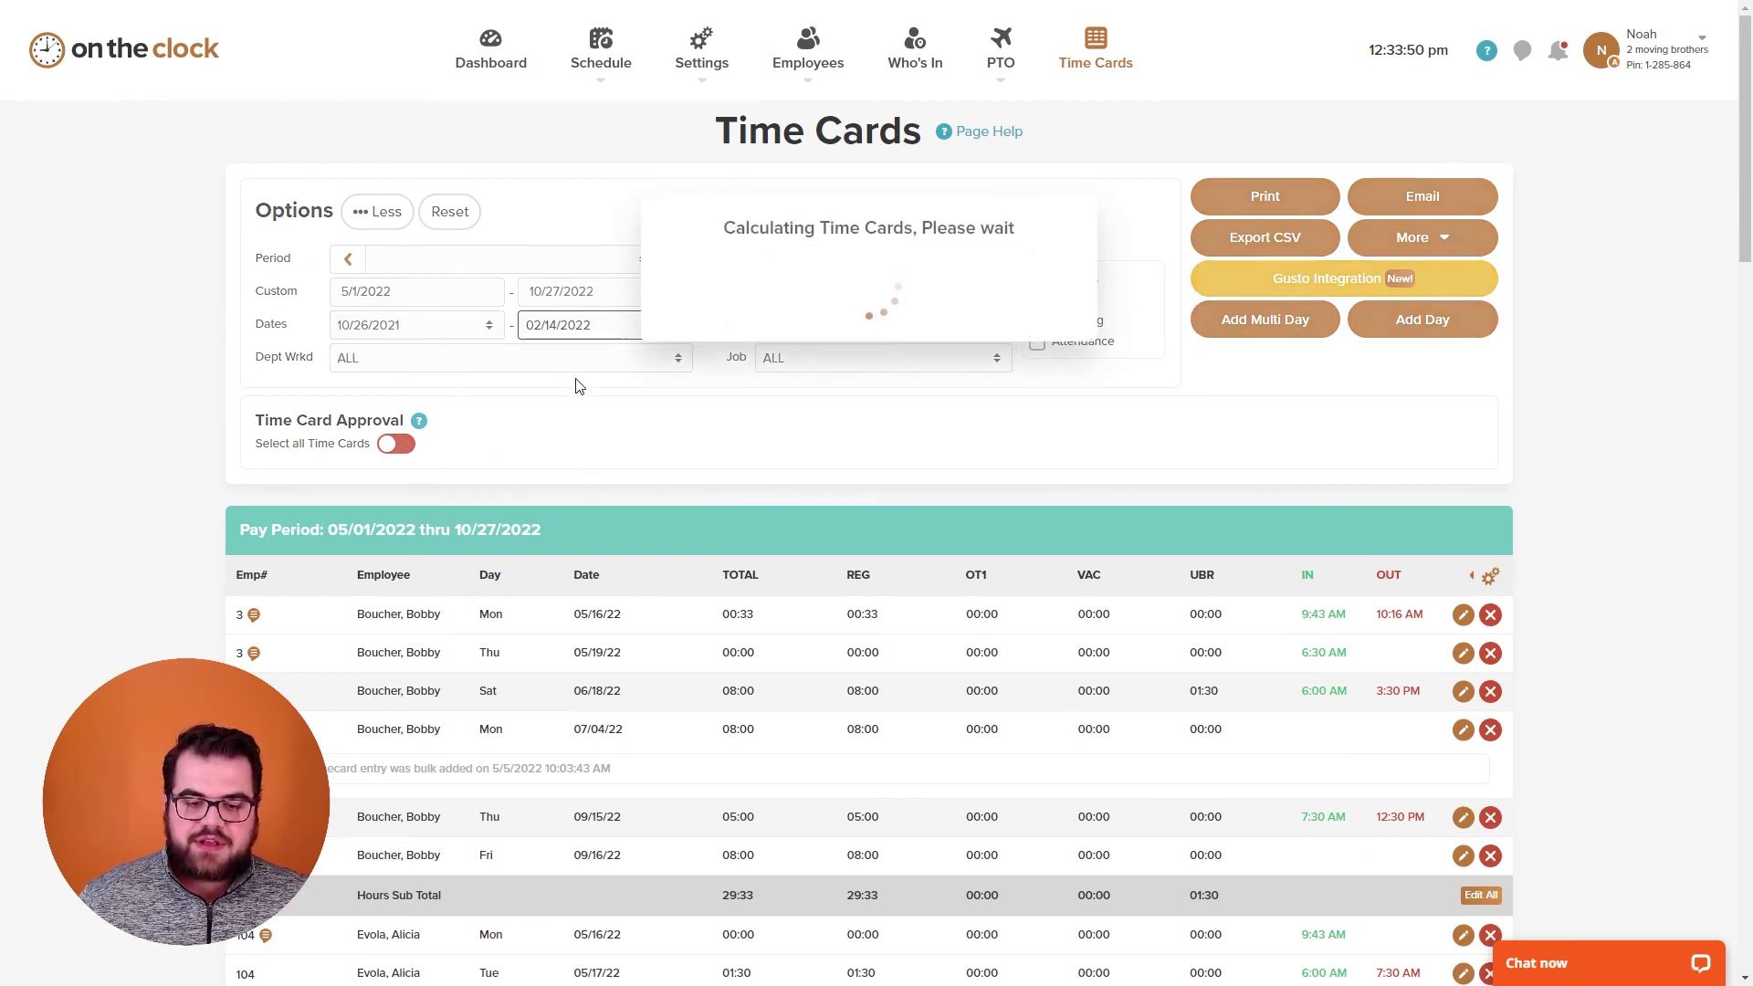
scroll(575, 493, down, 12)
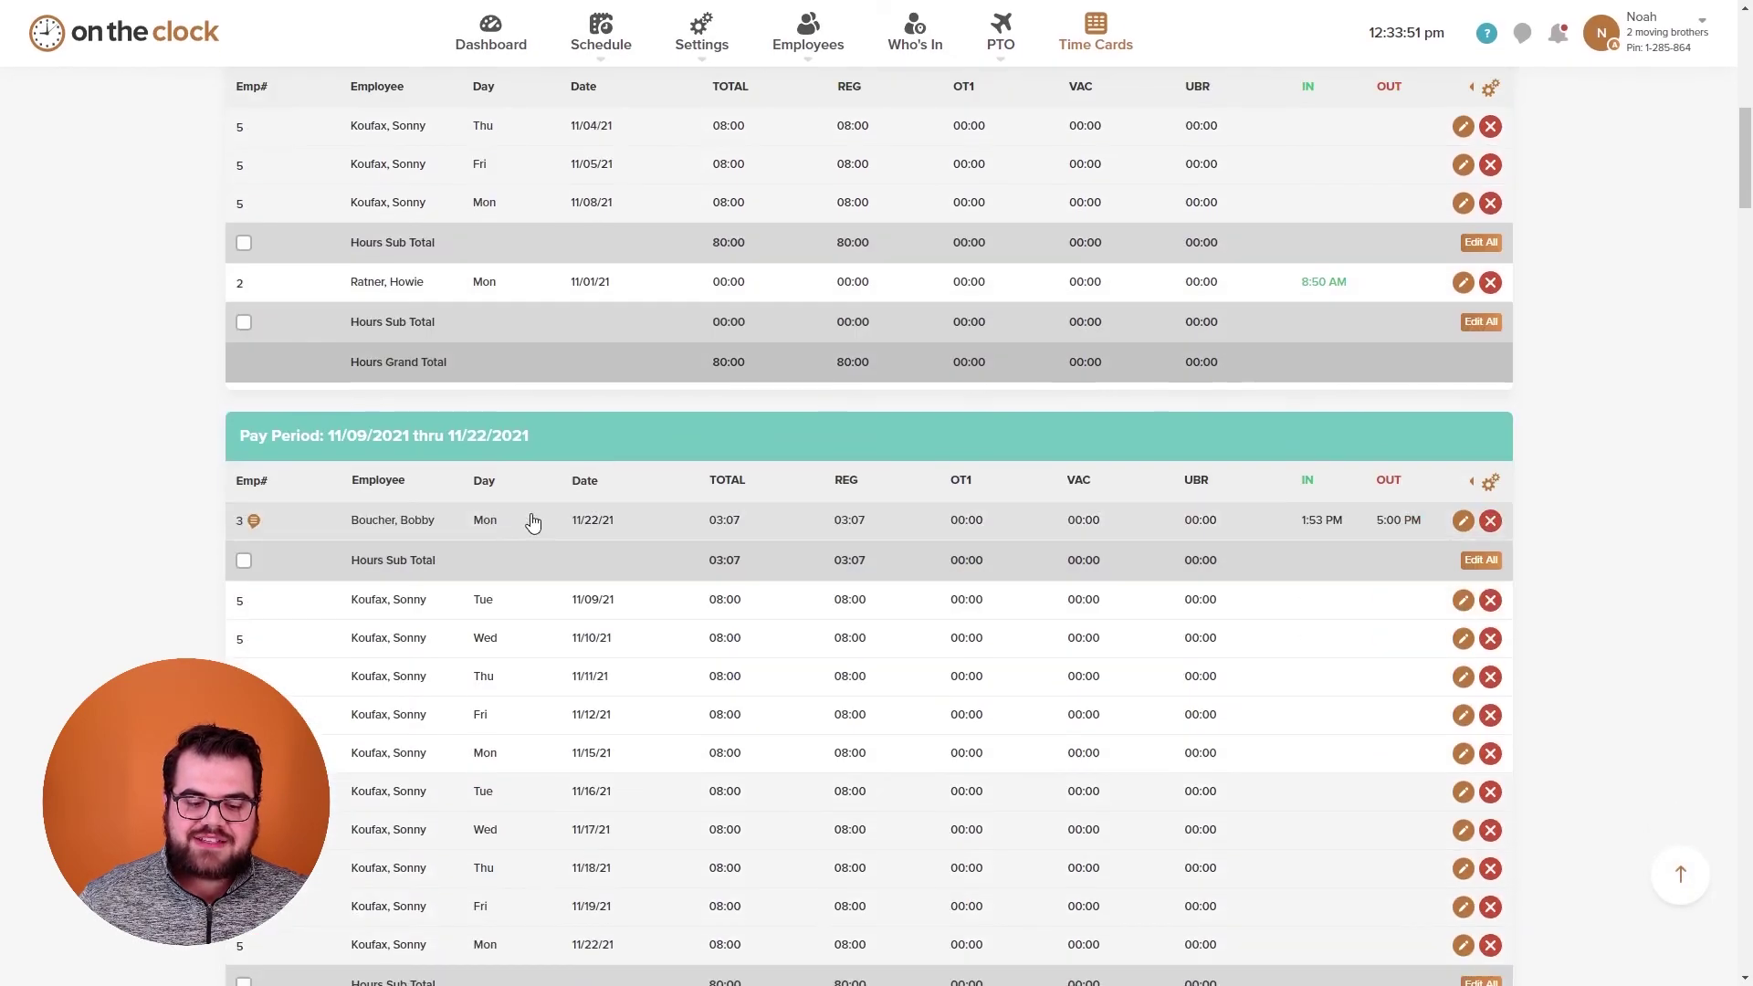
scroll(454, 512, down, 8)
scroll(455, 511, down, 11)
scroll(497, 516, up, 6)
scroll(497, 516, up, 20)
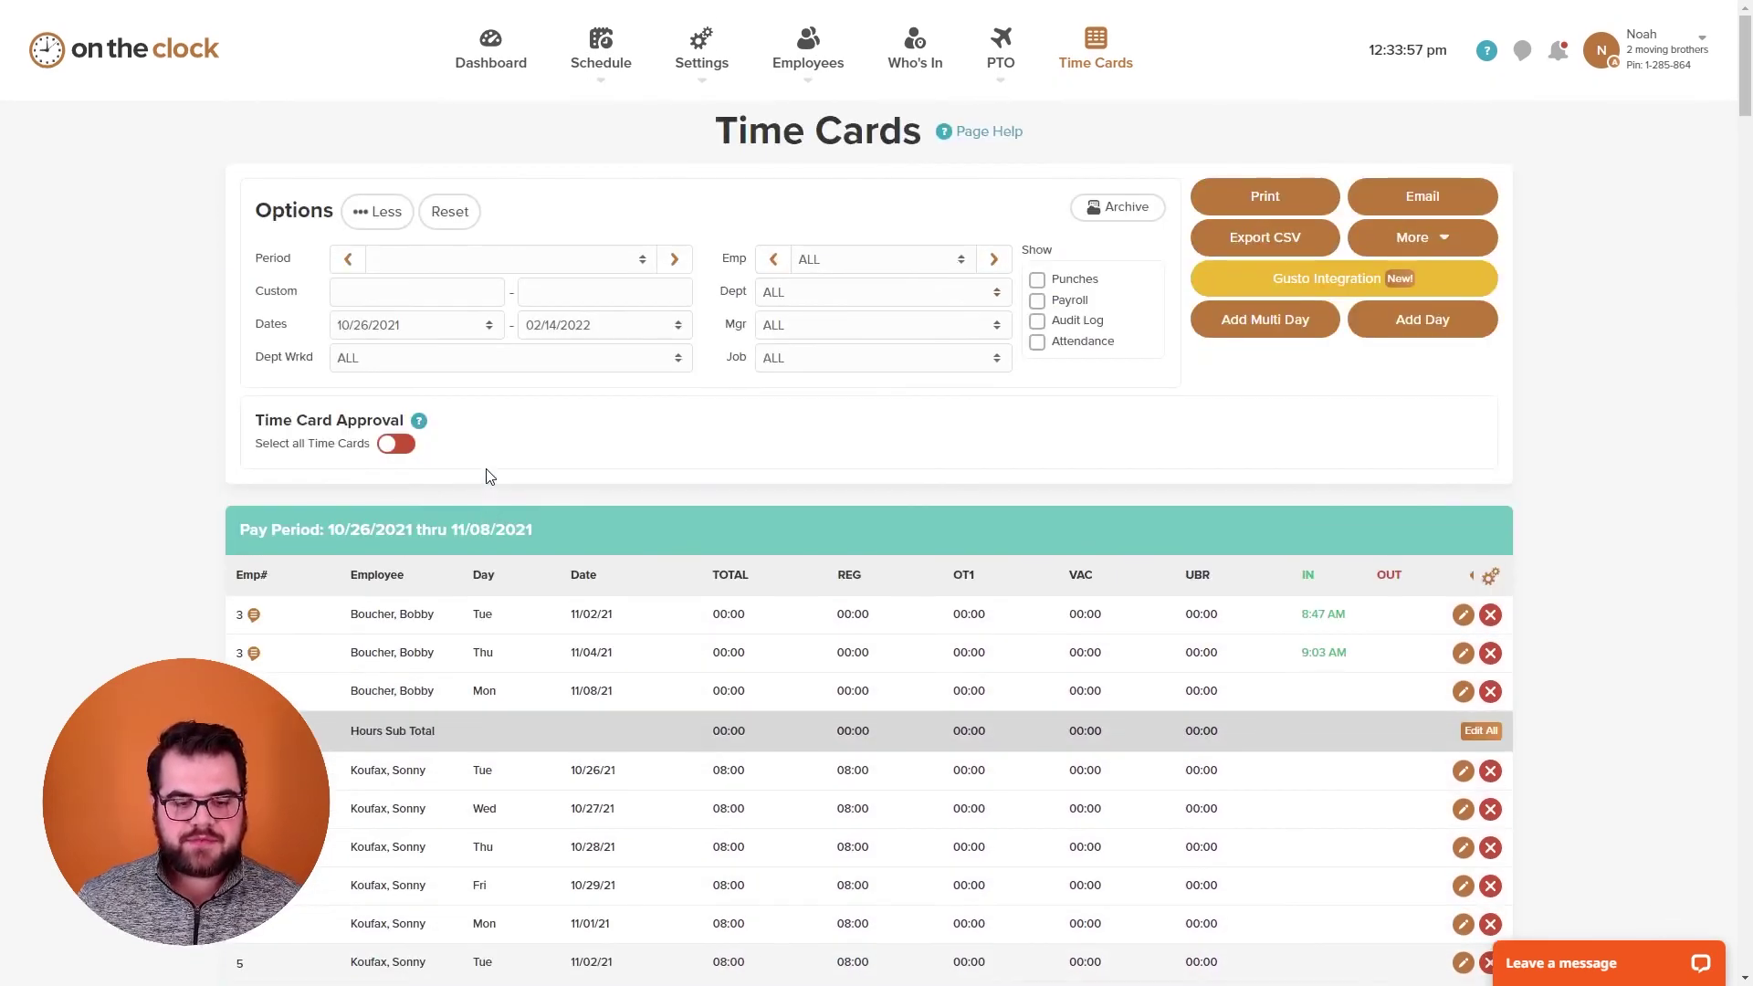
click(832, 268)
click(828, 366)
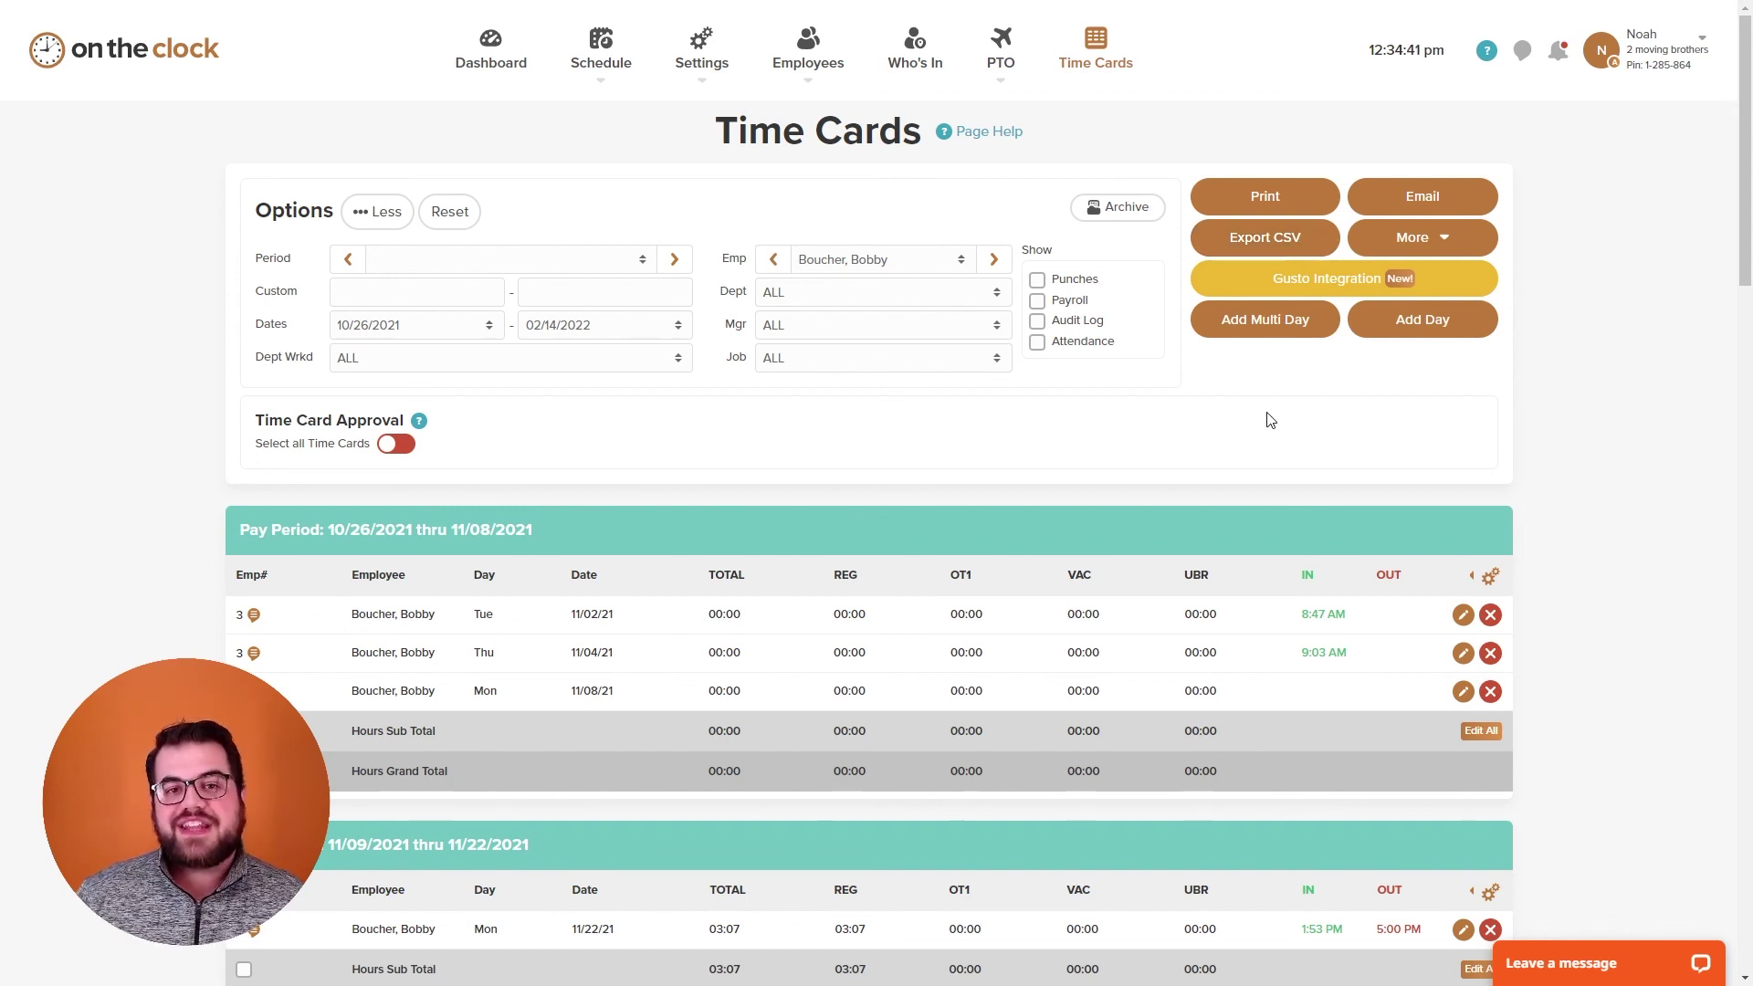
Step: Start adding a time card day dated 10/27/2022 for the signed-in administrator
click(1421, 319)
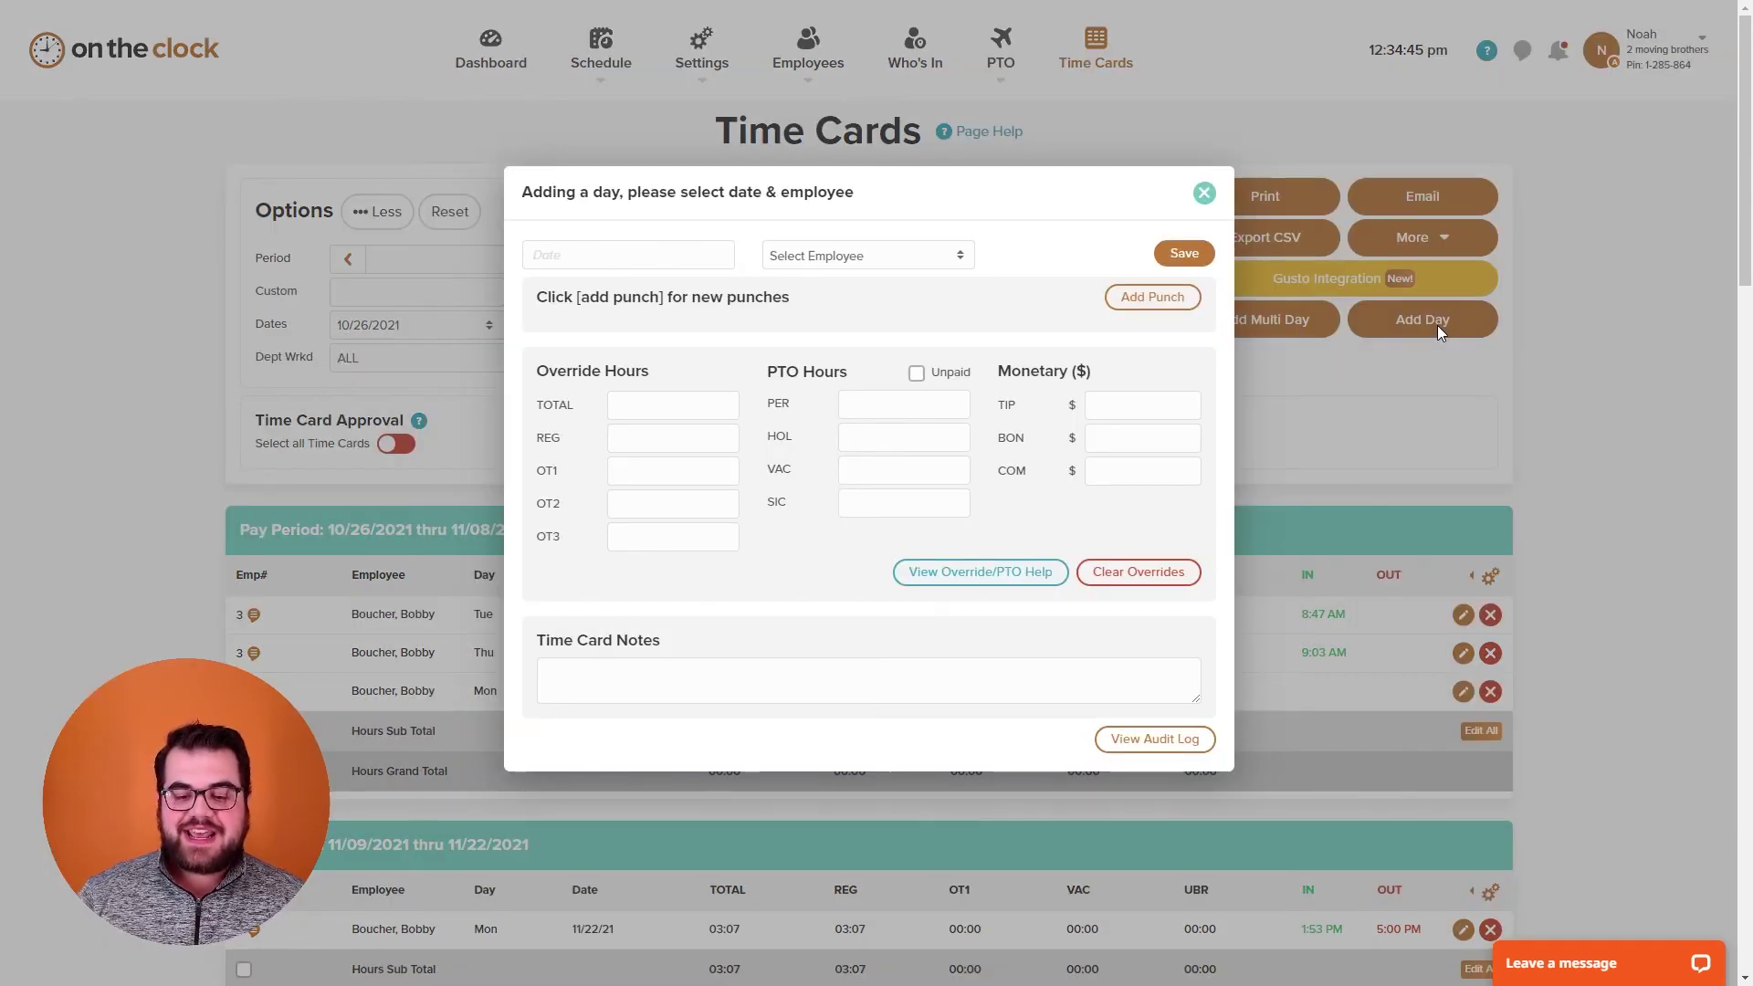
click(619, 263)
click(680, 472)
click(836, 360)
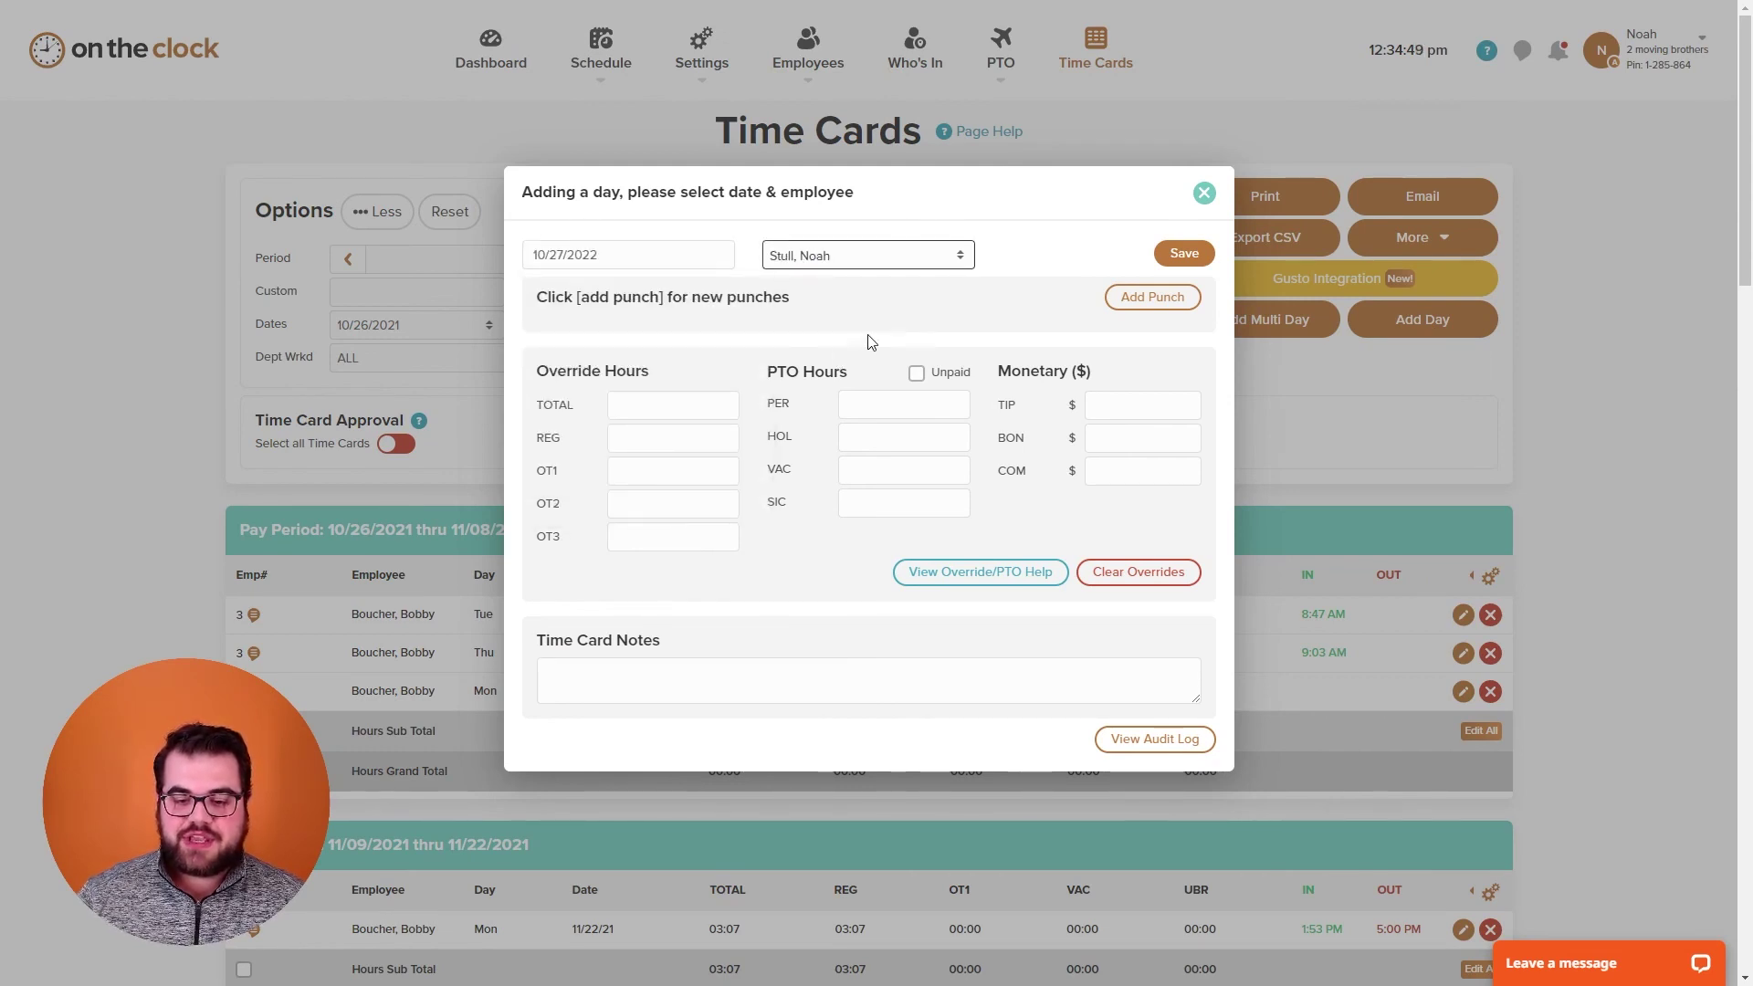
Step: Add a punch from 6:30 am to 3:30 pm to the new day and save it
click(1152, 297)
click(700, 390)
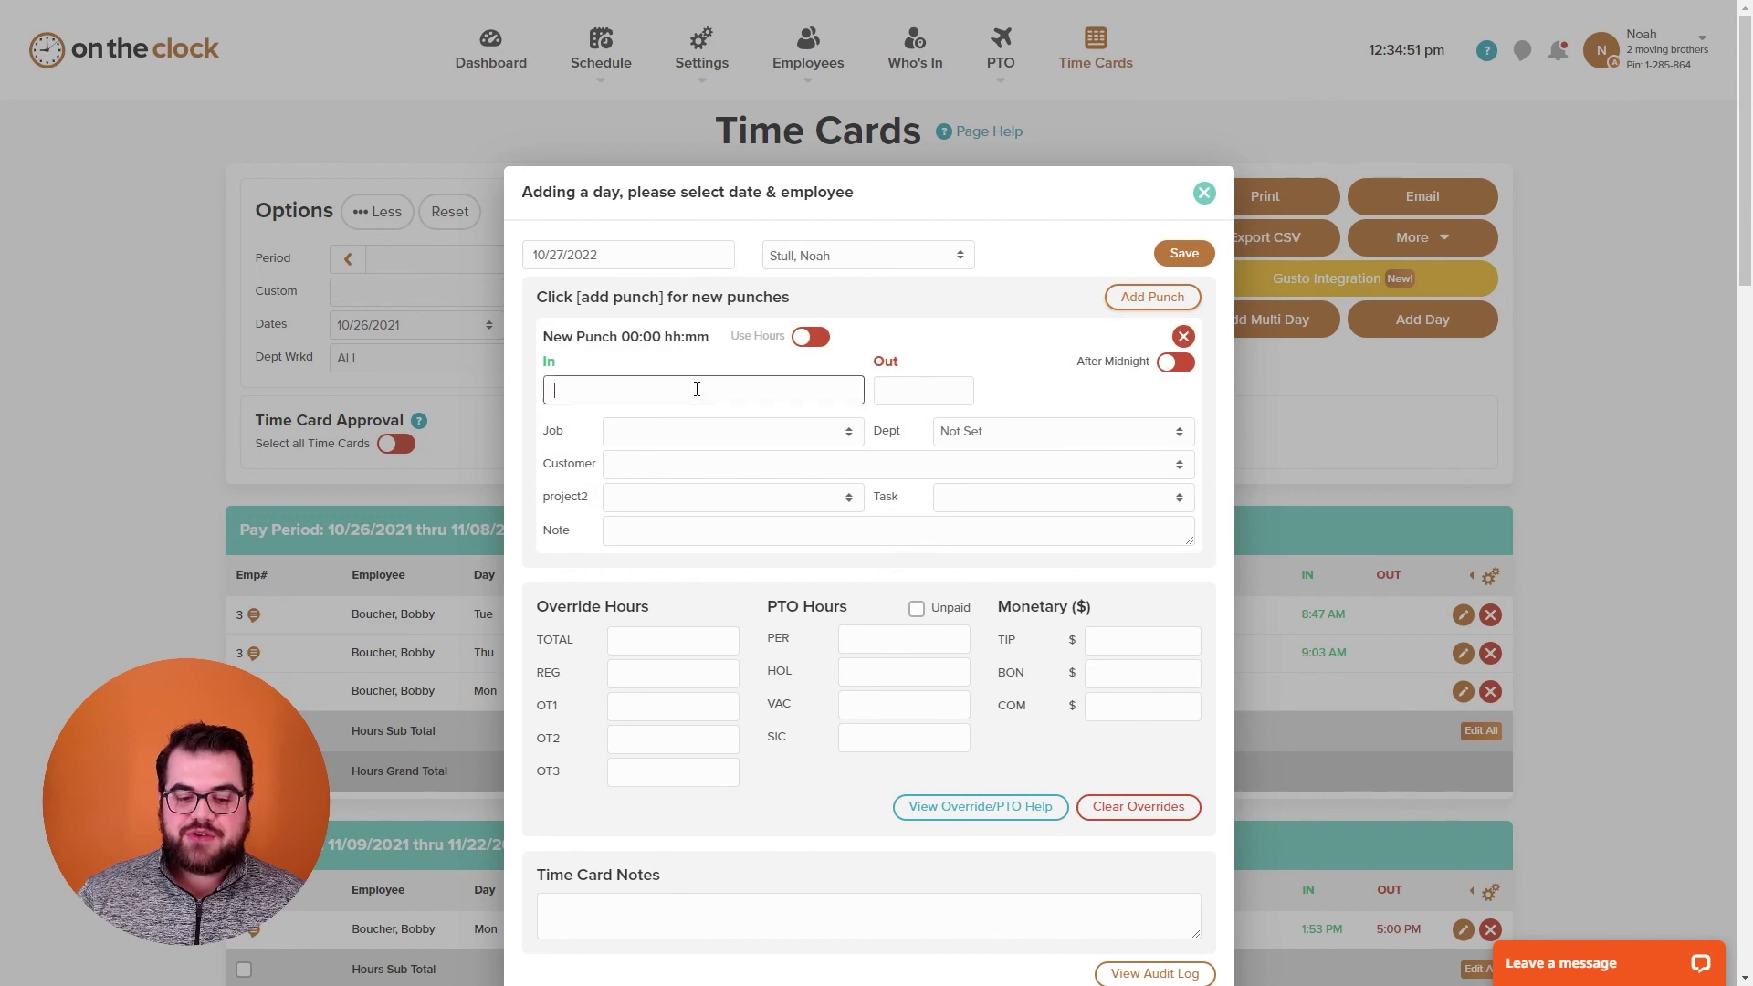
click(666, 474)
click(918, 393)
scroll(922, 475, down, 5)
click(918, 497)
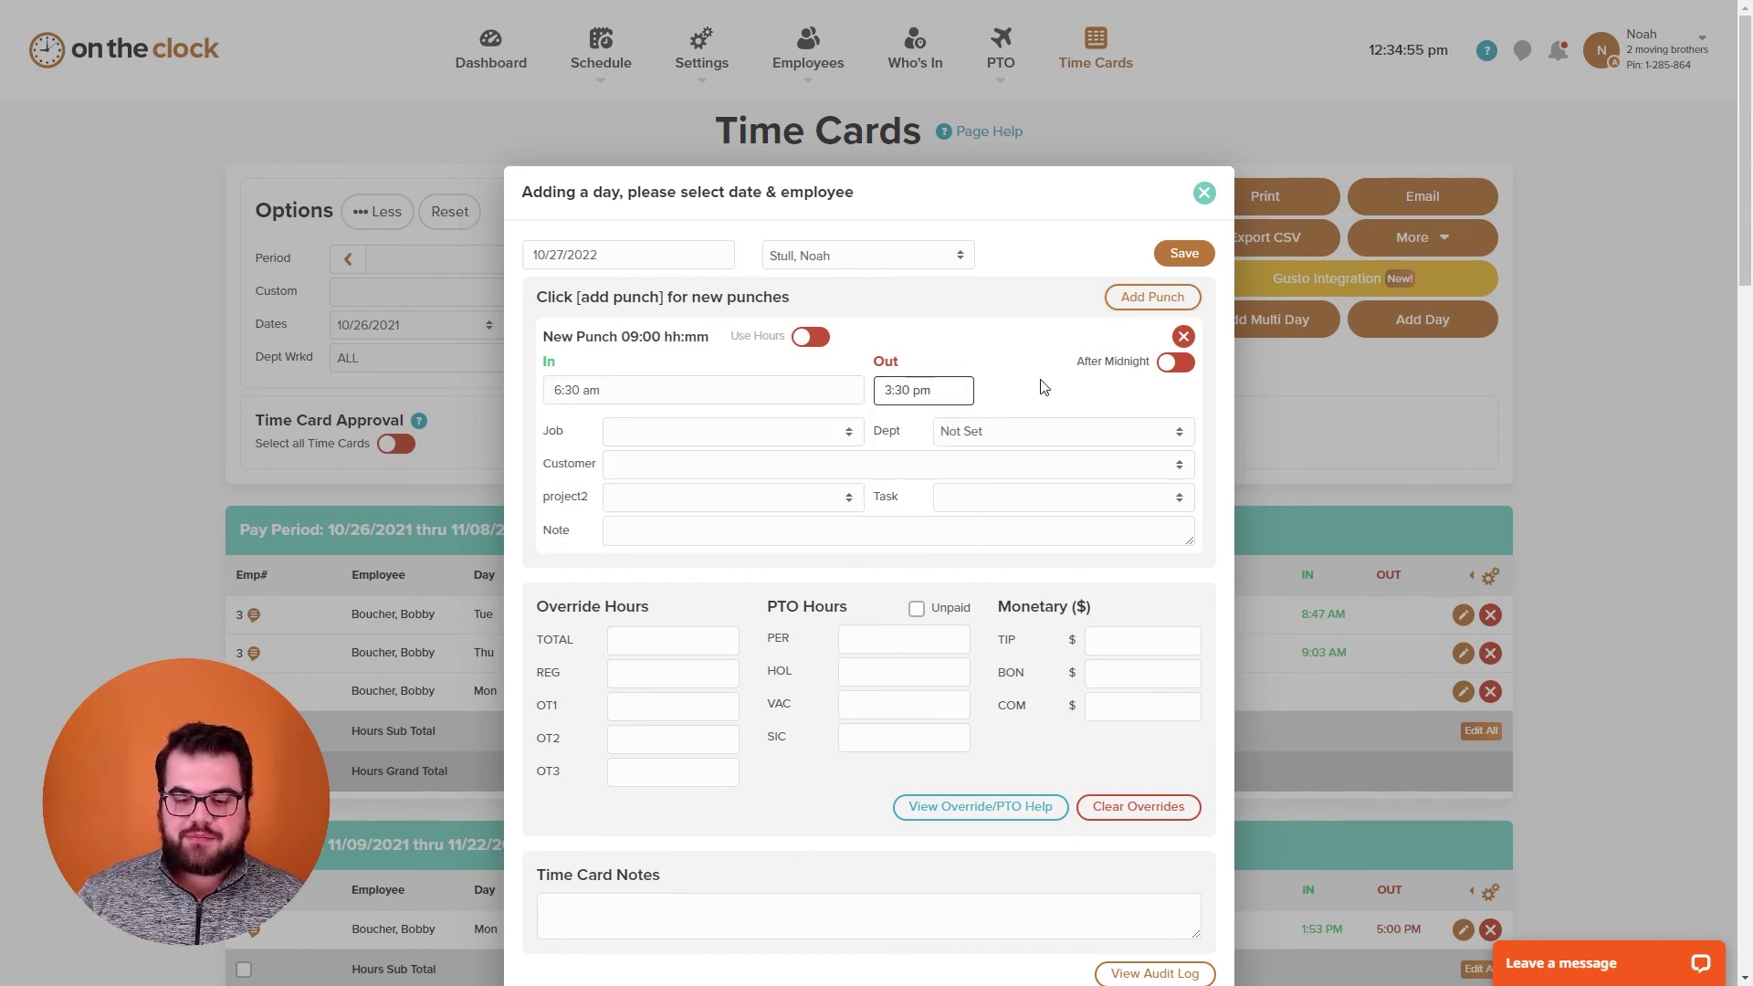
click(1184, 253)
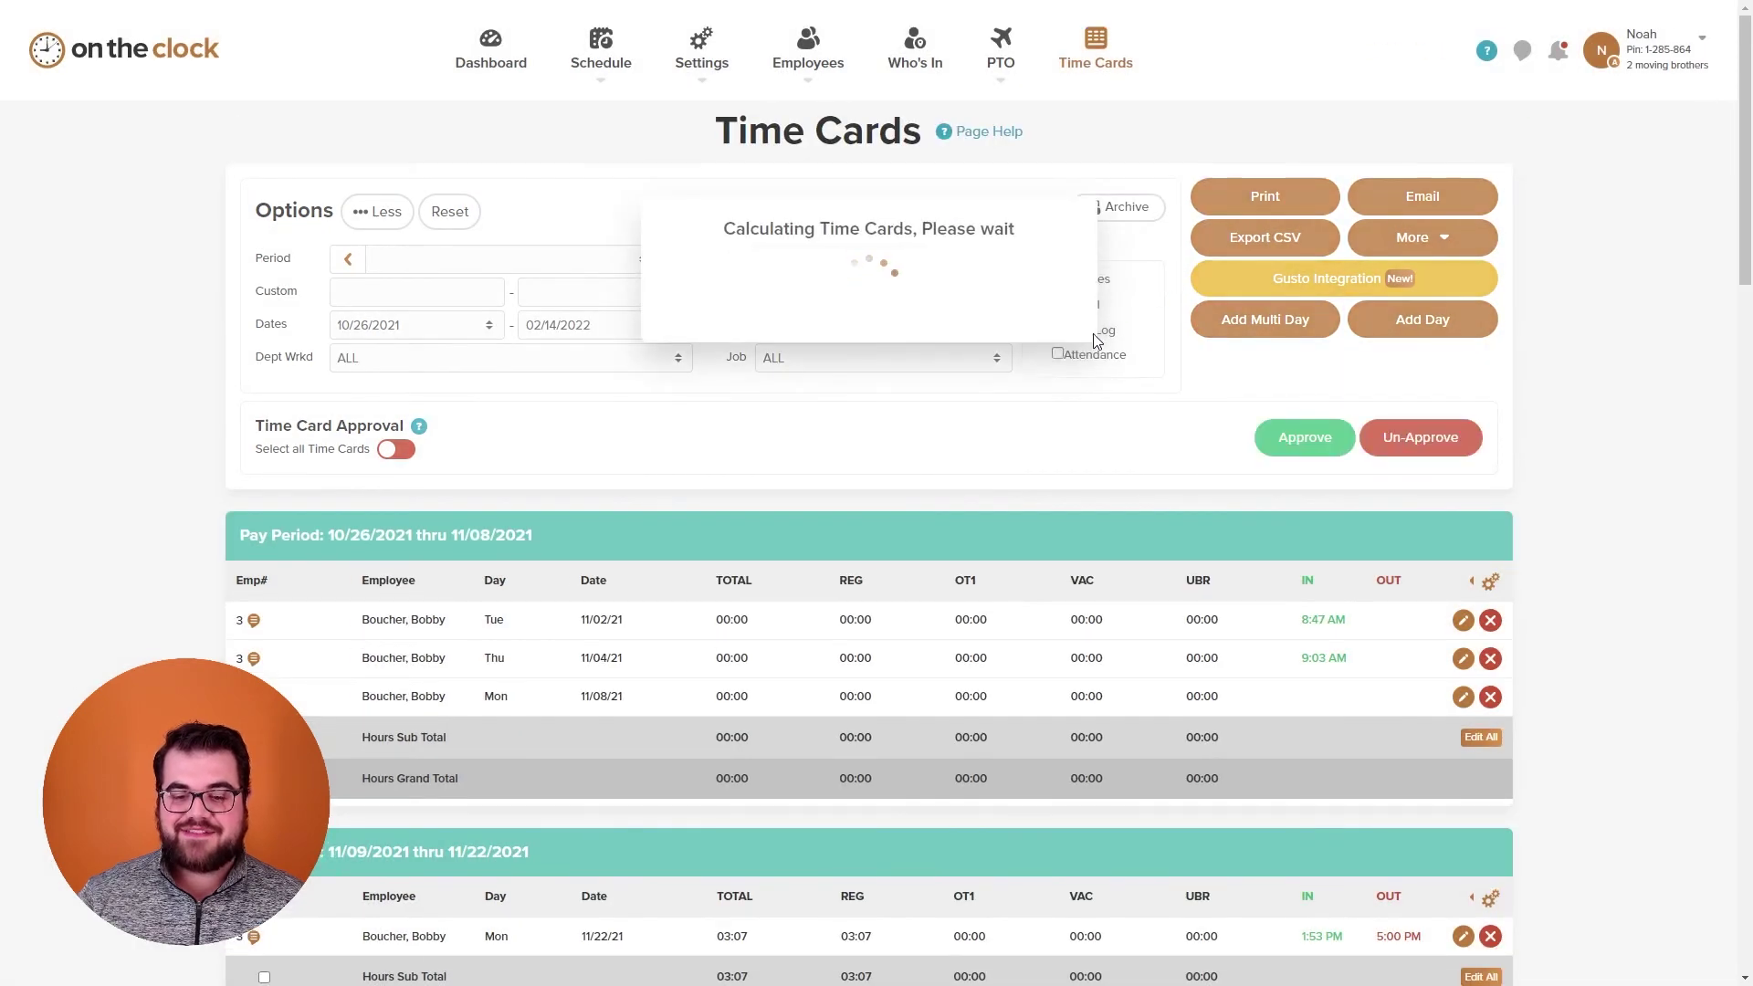